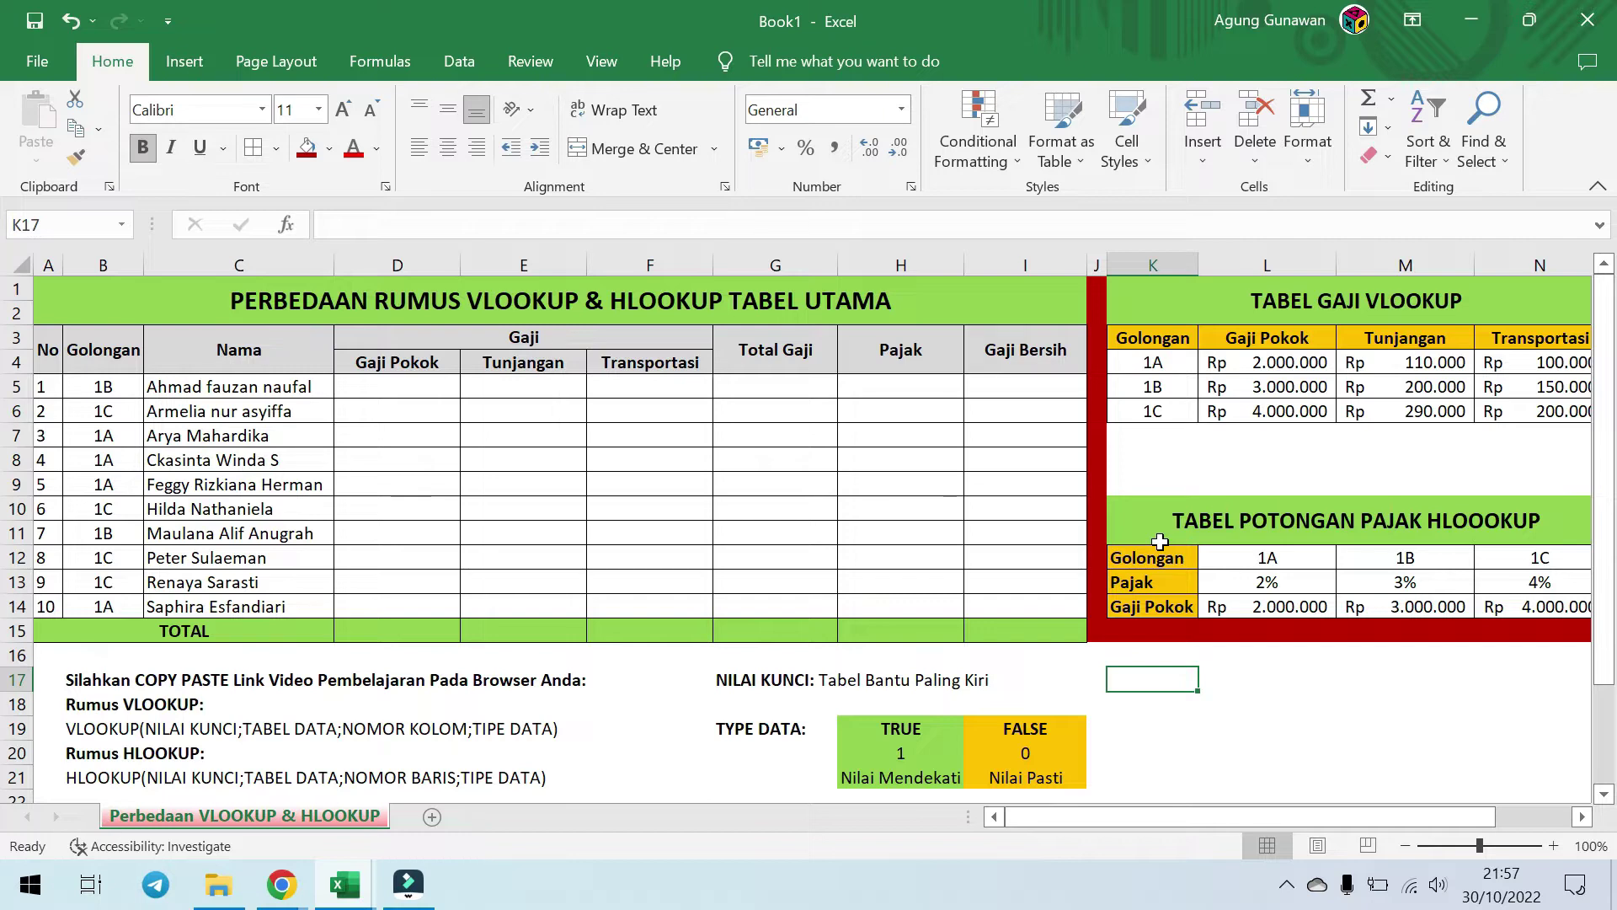
# Step: Examine the main salary table, from the No, Golongan and Nama columns across to Gaji Bersih
pyautogui.moveTo(51, 349); pyautogui.dragTo(987, 596)
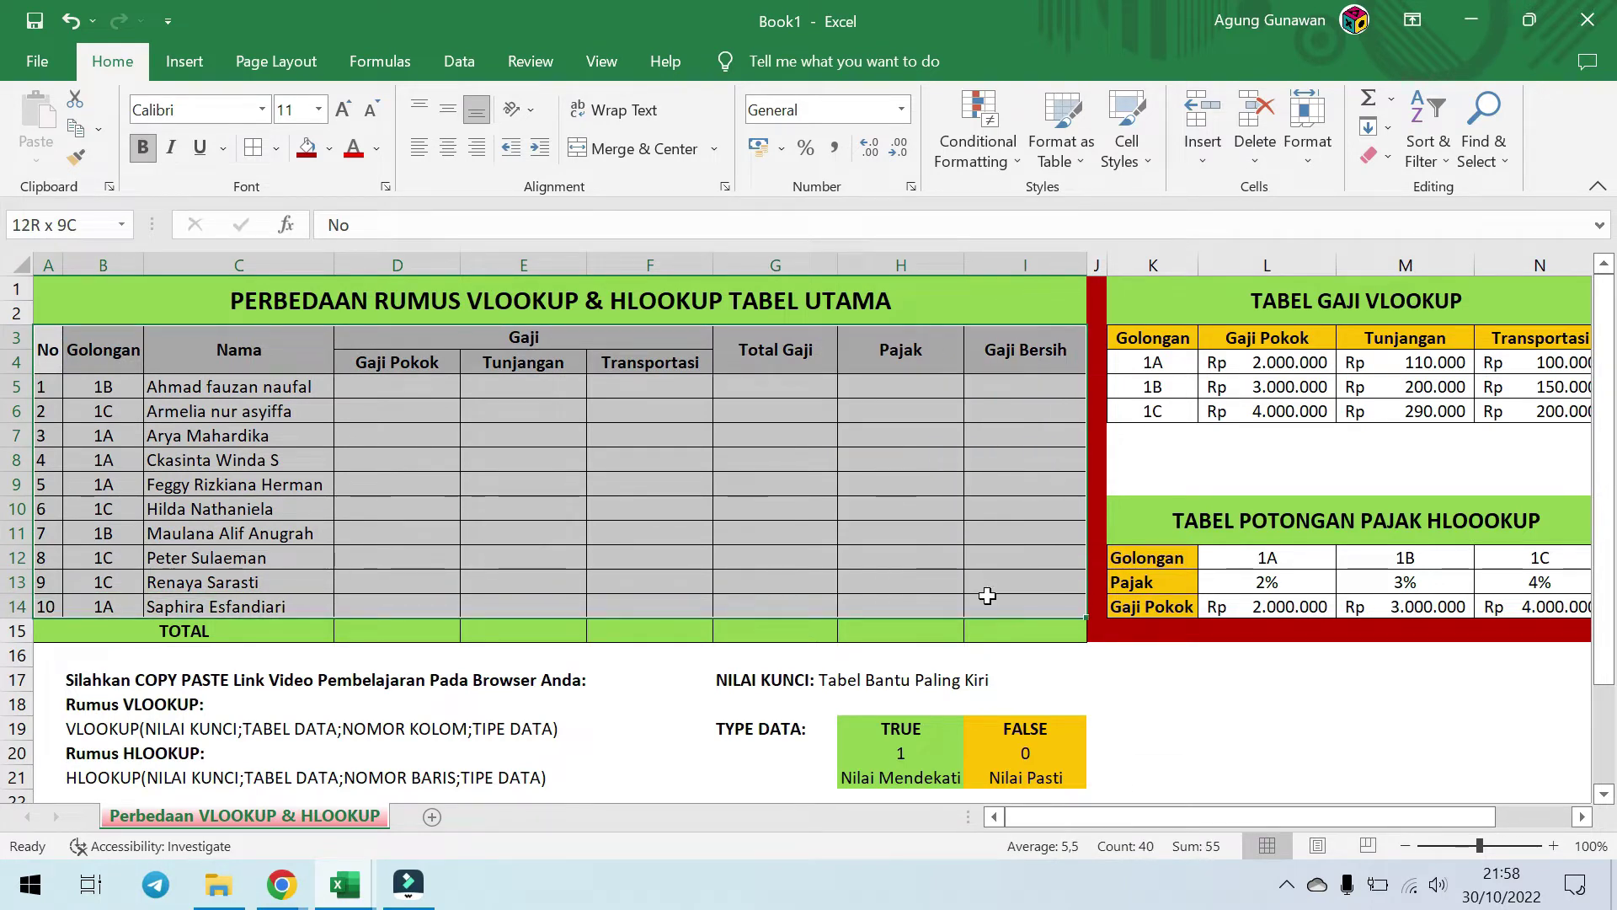
pyautogui.click(482, 478)
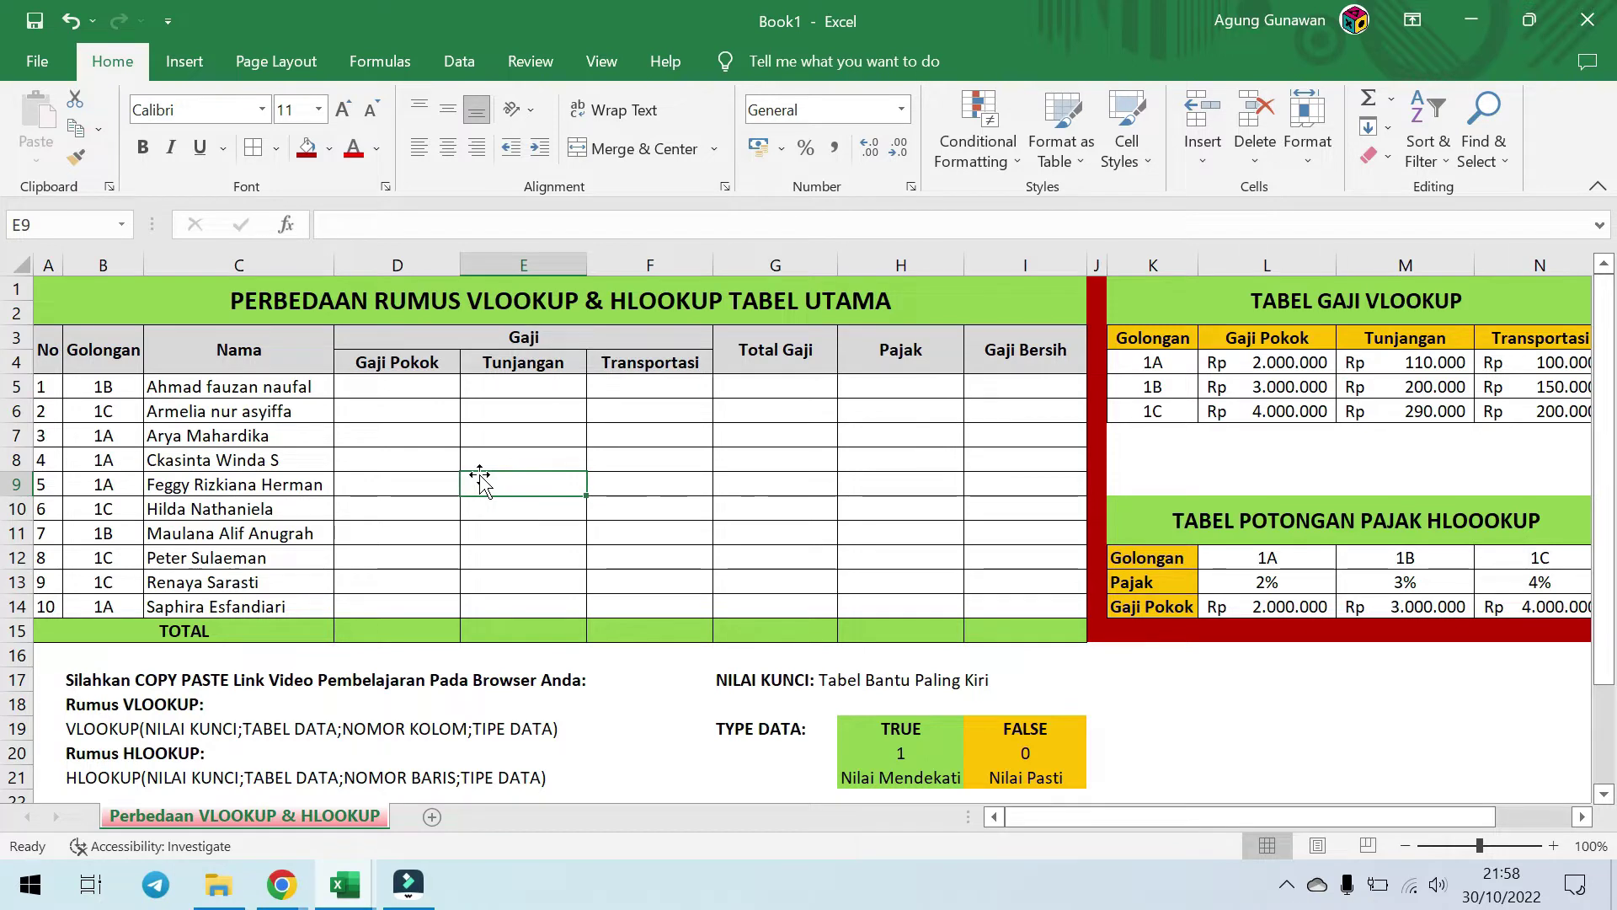
pyautogui.click(46, 336)
pyautogui.moveTo(46, 337); pyautogui.dragTo(156, 606)
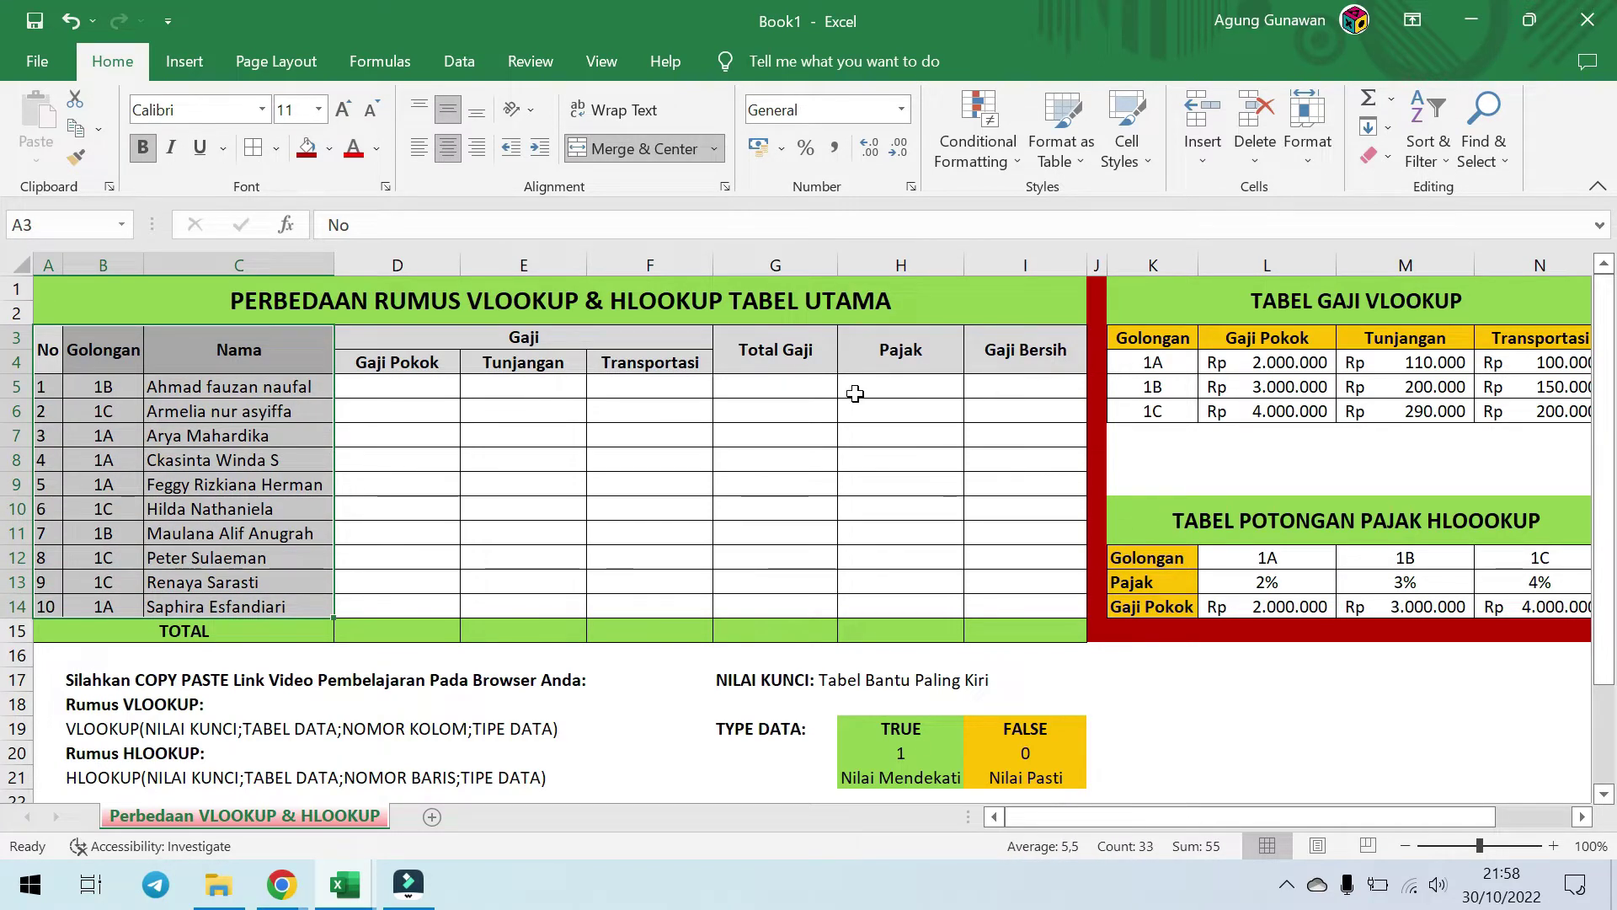
pyautogui.moveTo(48, 346); pyautogui.dragTo(1048, 609)
pyautogui.click(1272, 727)
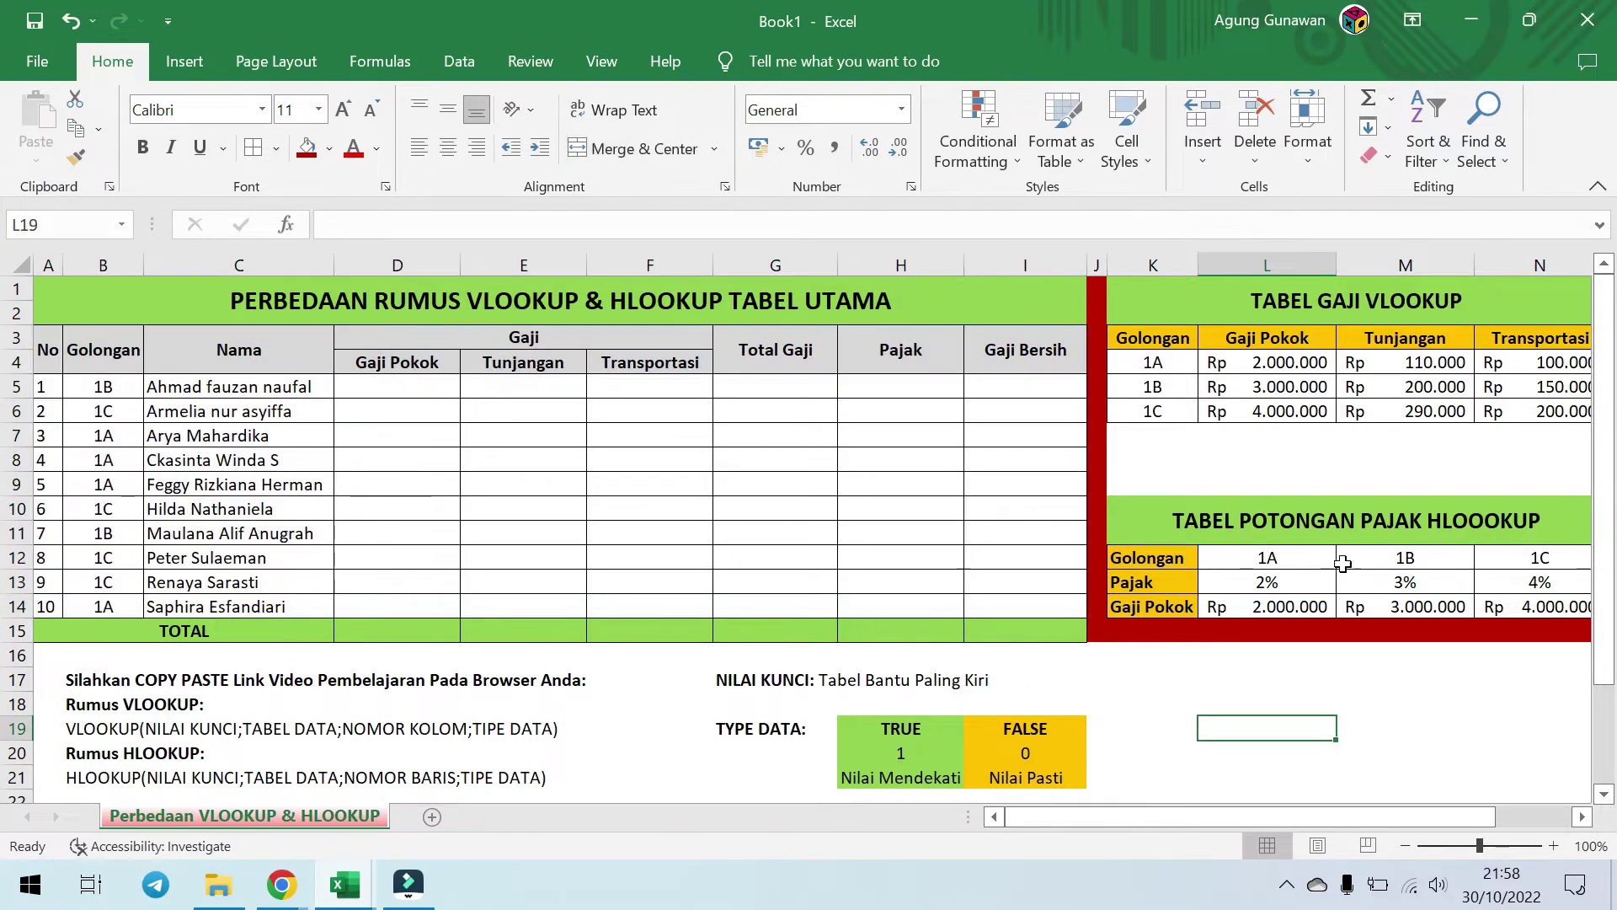
# Step: Compare the horizontal headings of TABEL GAJI VLOOKUP with the vertical headings of TABEL POTONGAN PAJAK HLOOOKUP
pyautogui.moveTo(1128, 263); pyautogui.dragTo(1517, 268)
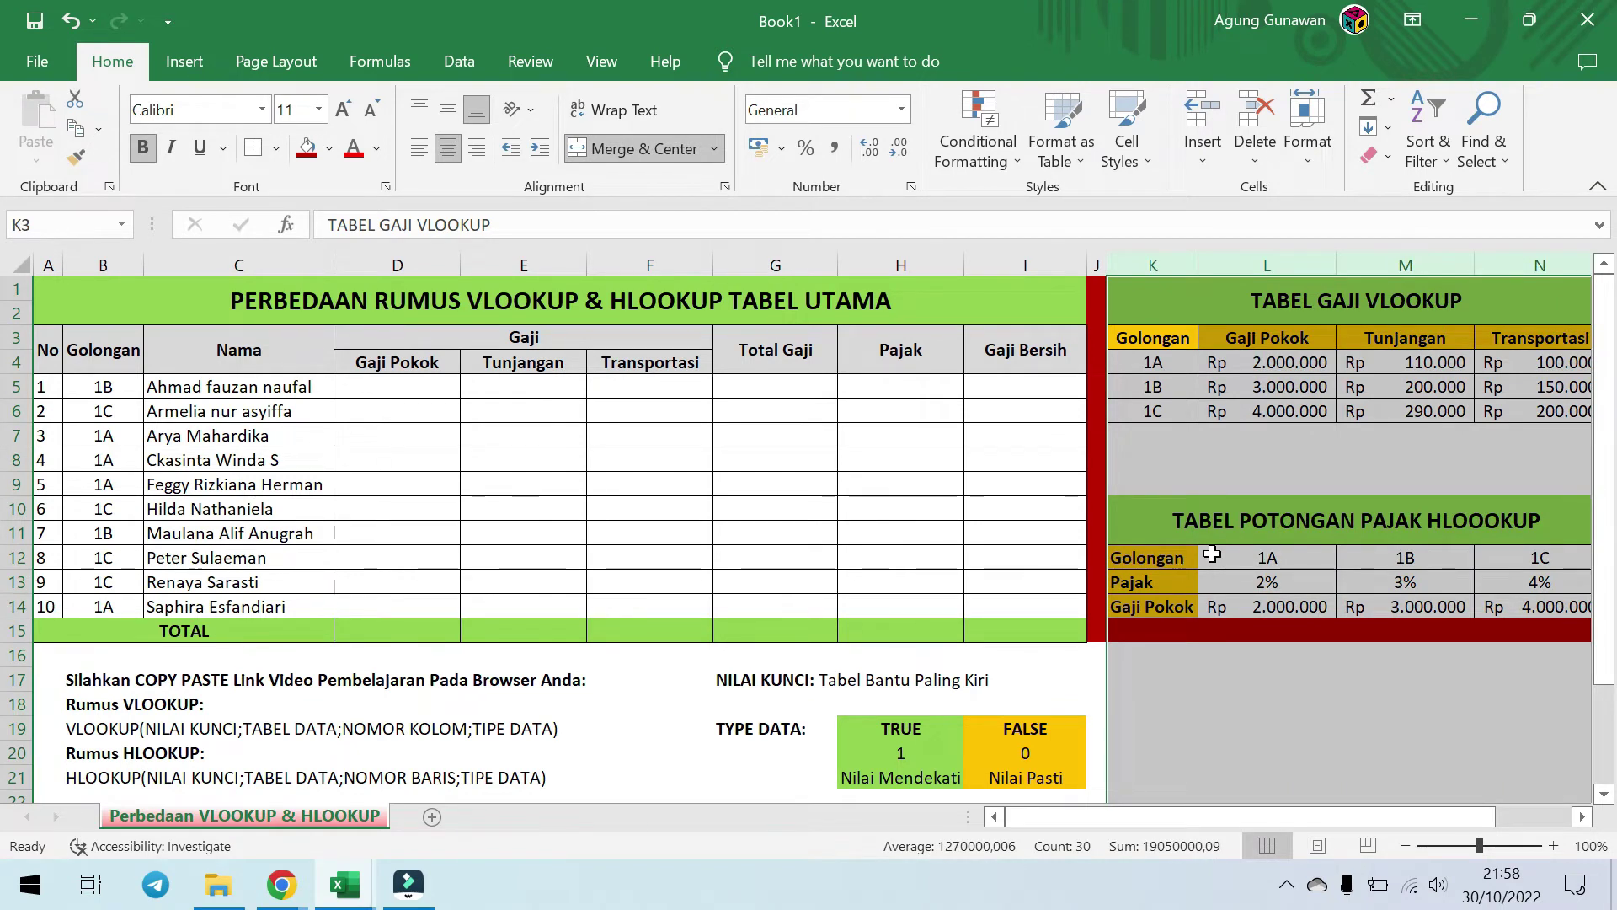
pyautogui.click(1219, 455)
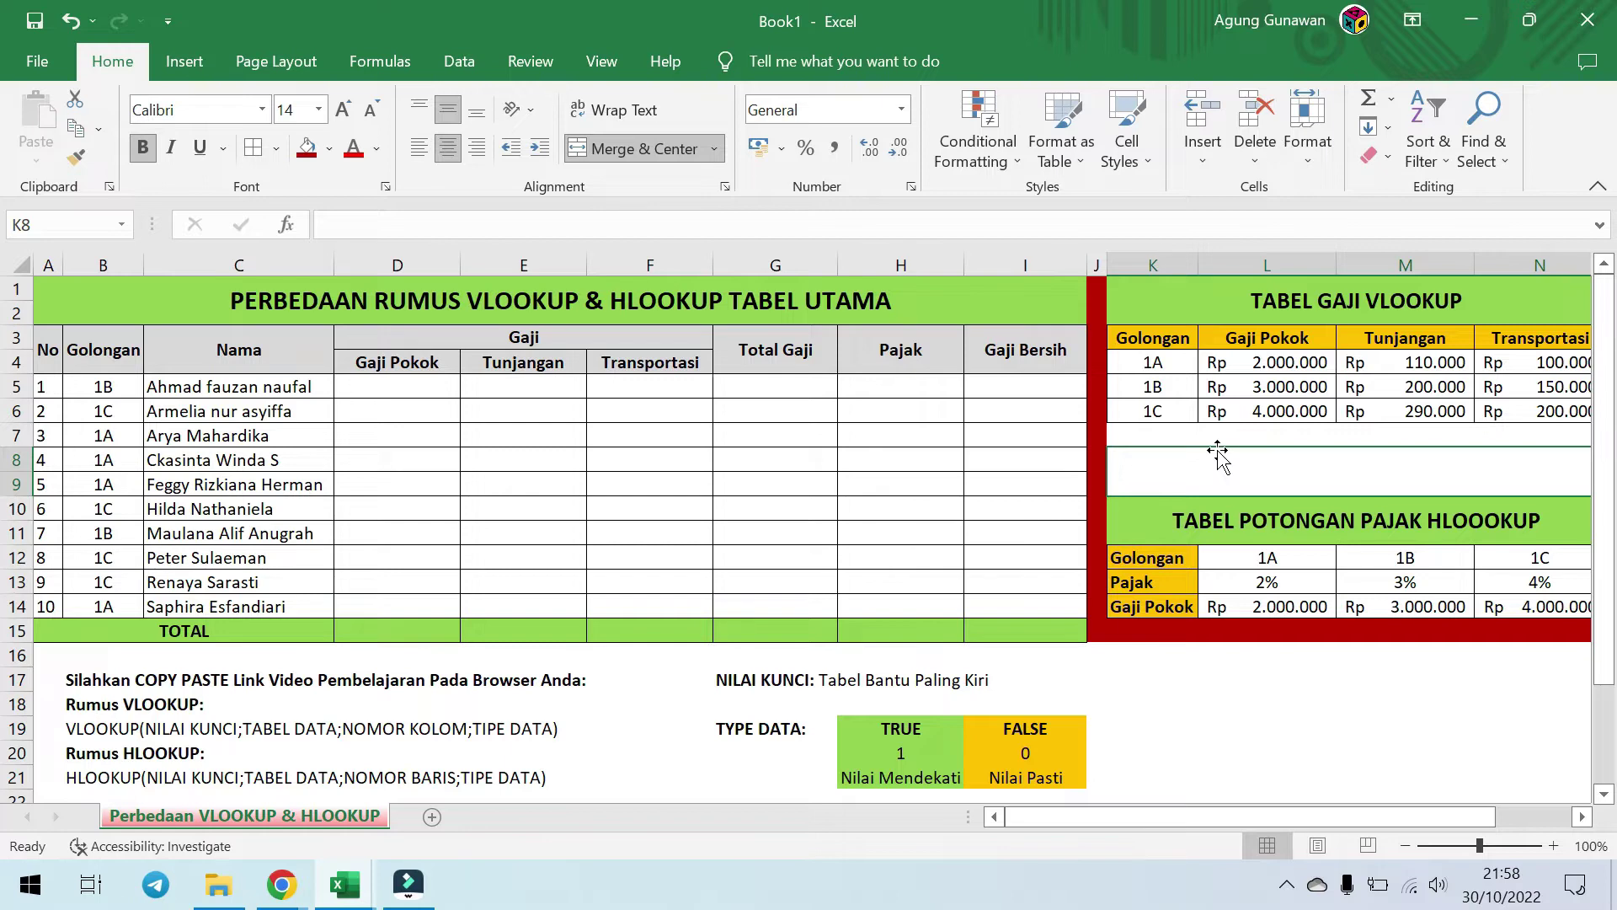
pyautogui.click(1151, 338)
pyautogui.moveTo(1151, 338); pyautogui.dragTo(1550, 413)
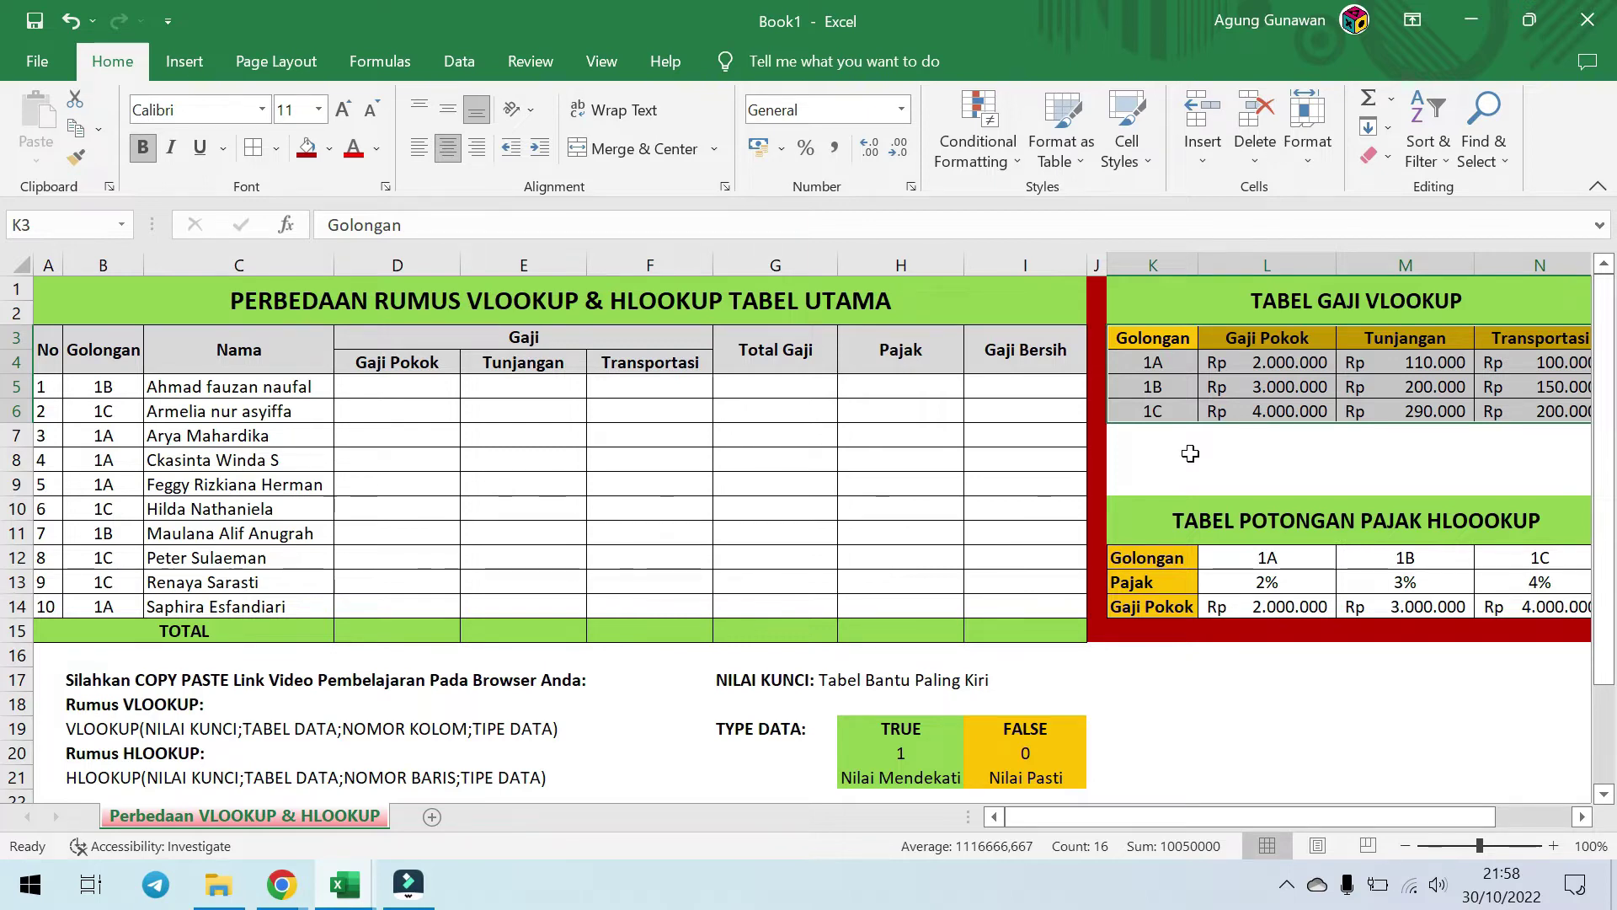
pyautogui.moveTo(1150, 337); pyautogui.dragTo(1513, 339)
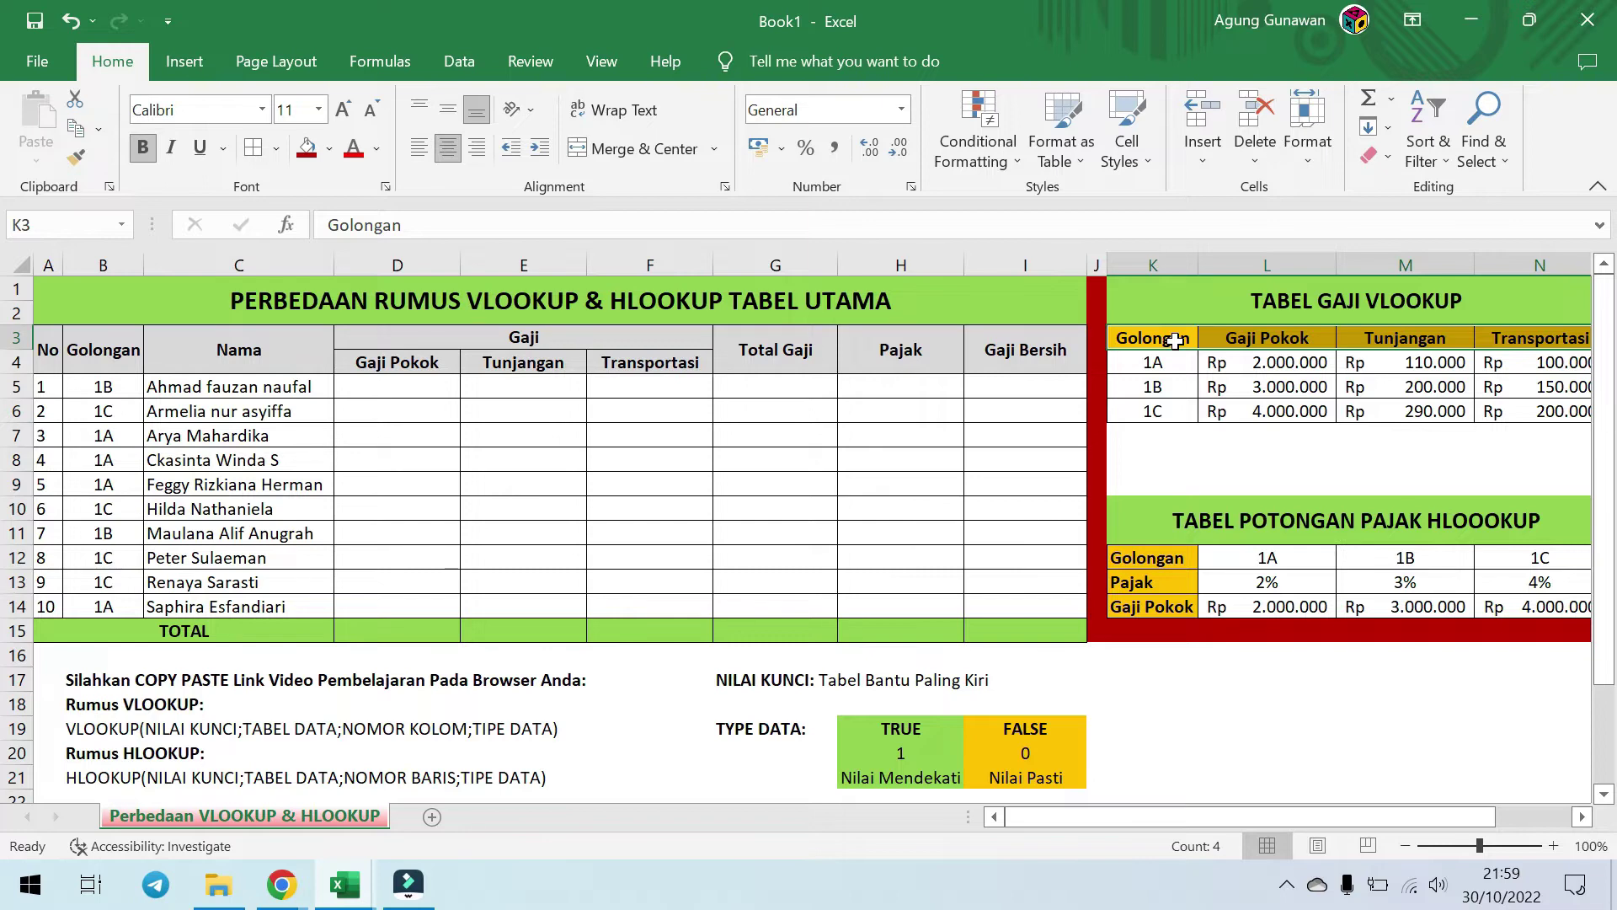
pyautogui.moveTo(1147, 558); pyautogui.dragTo(1516, 606)
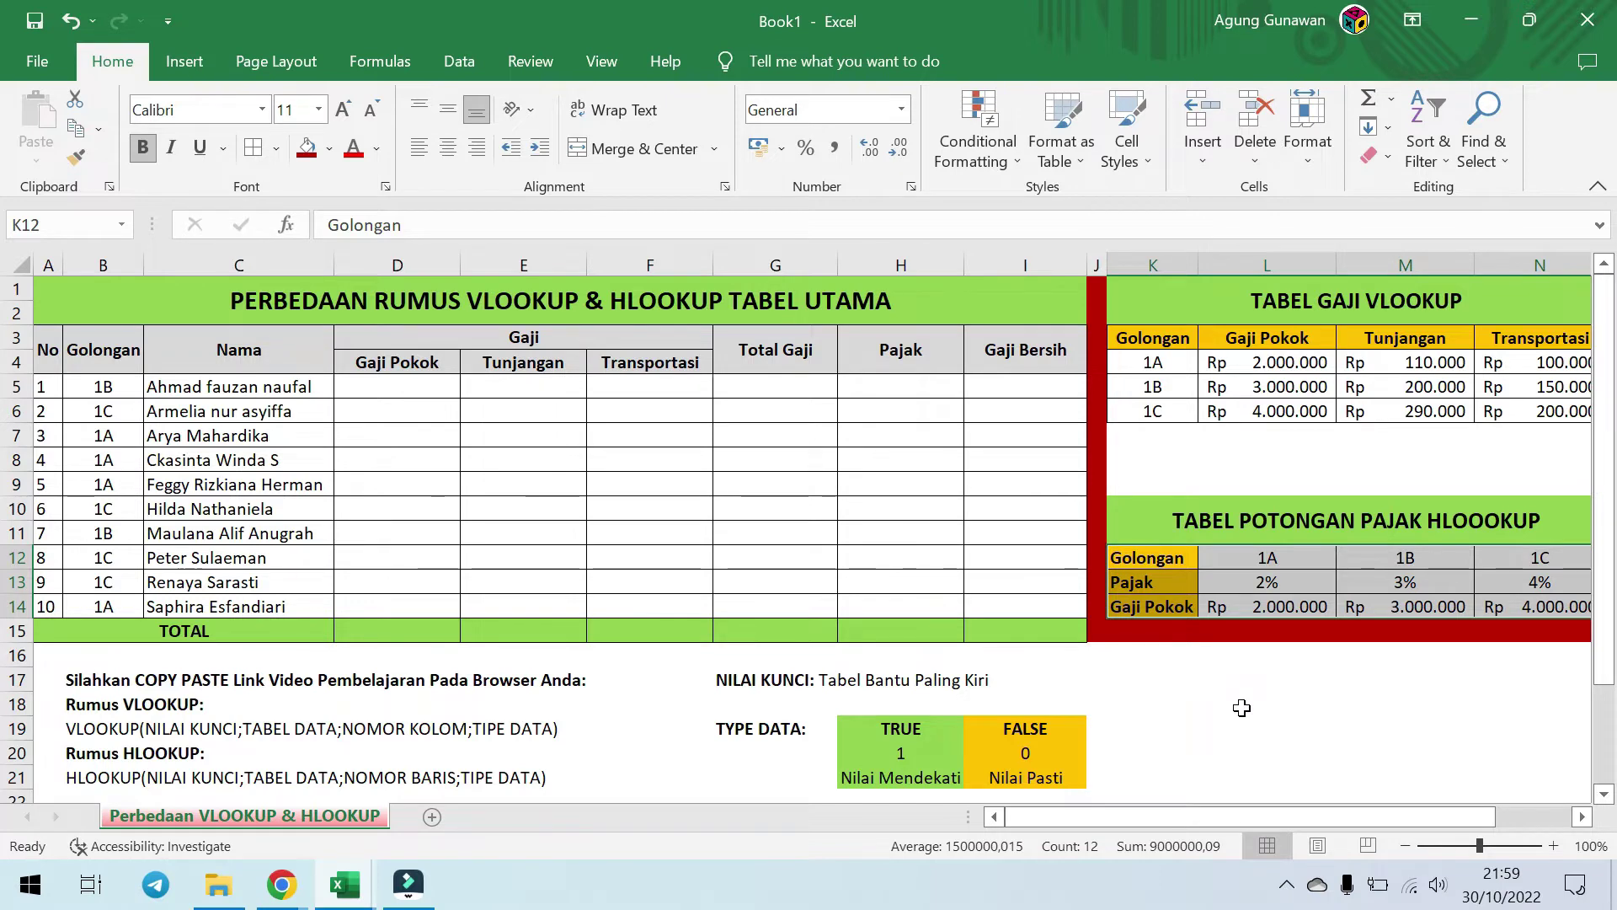
pyautogui.moveTo(1164, 559); pyautogui.dragTo(1495, 608)
pyautogui.moveTo(1165, 560); pyautogui.dragTo(1171, 608)
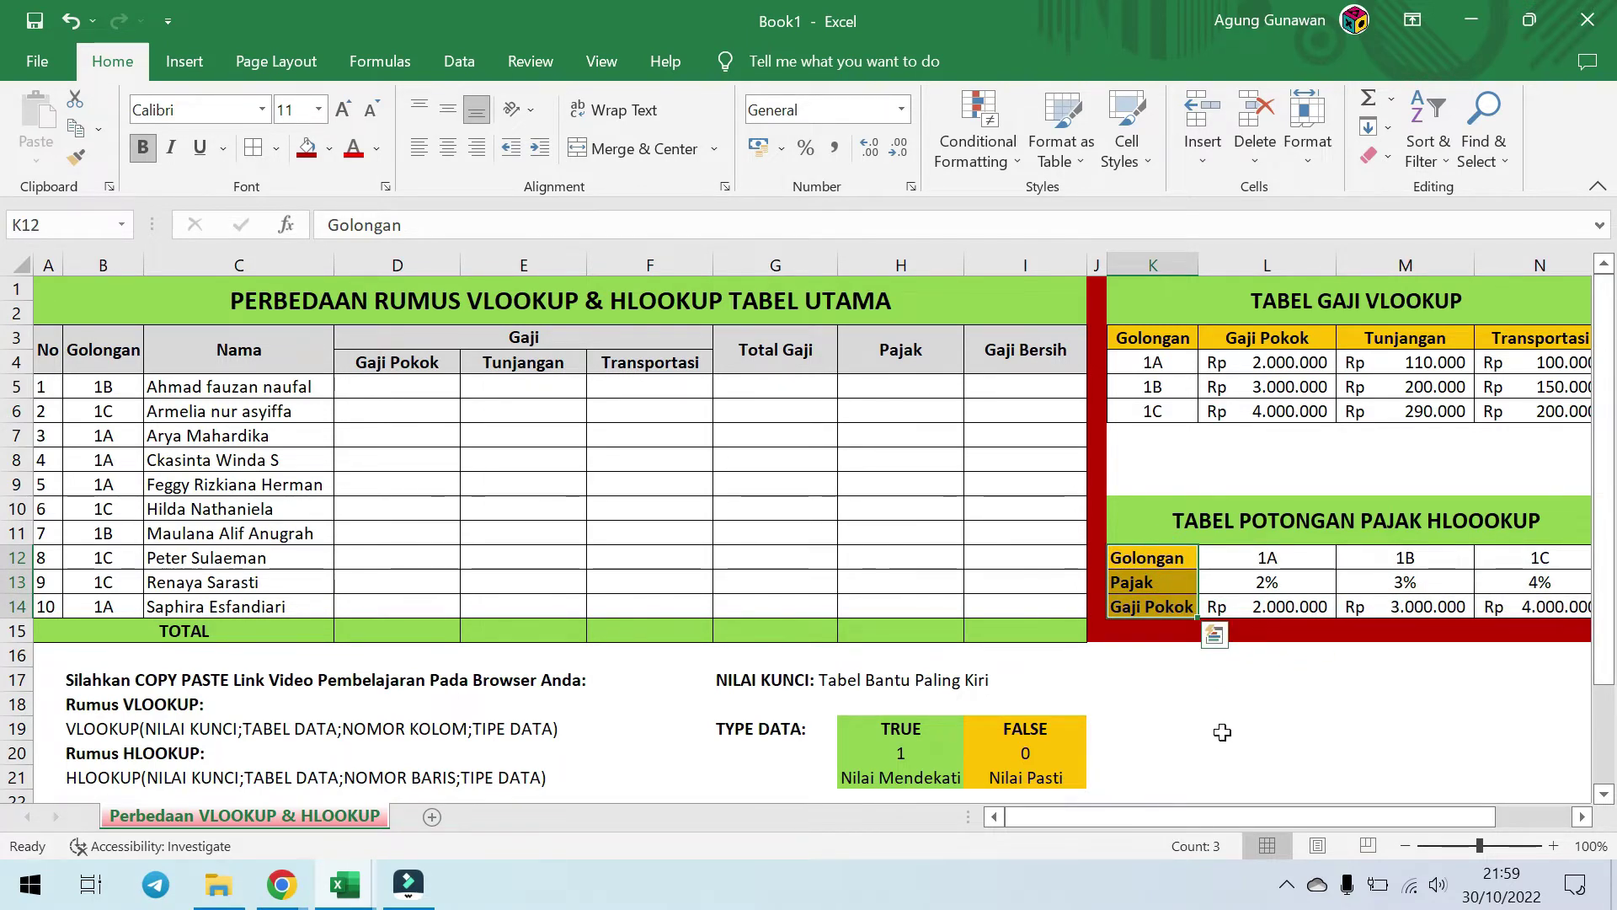
pyautogui.moveTo(1161, 335); pyautogui.dragTo(1575, 358)
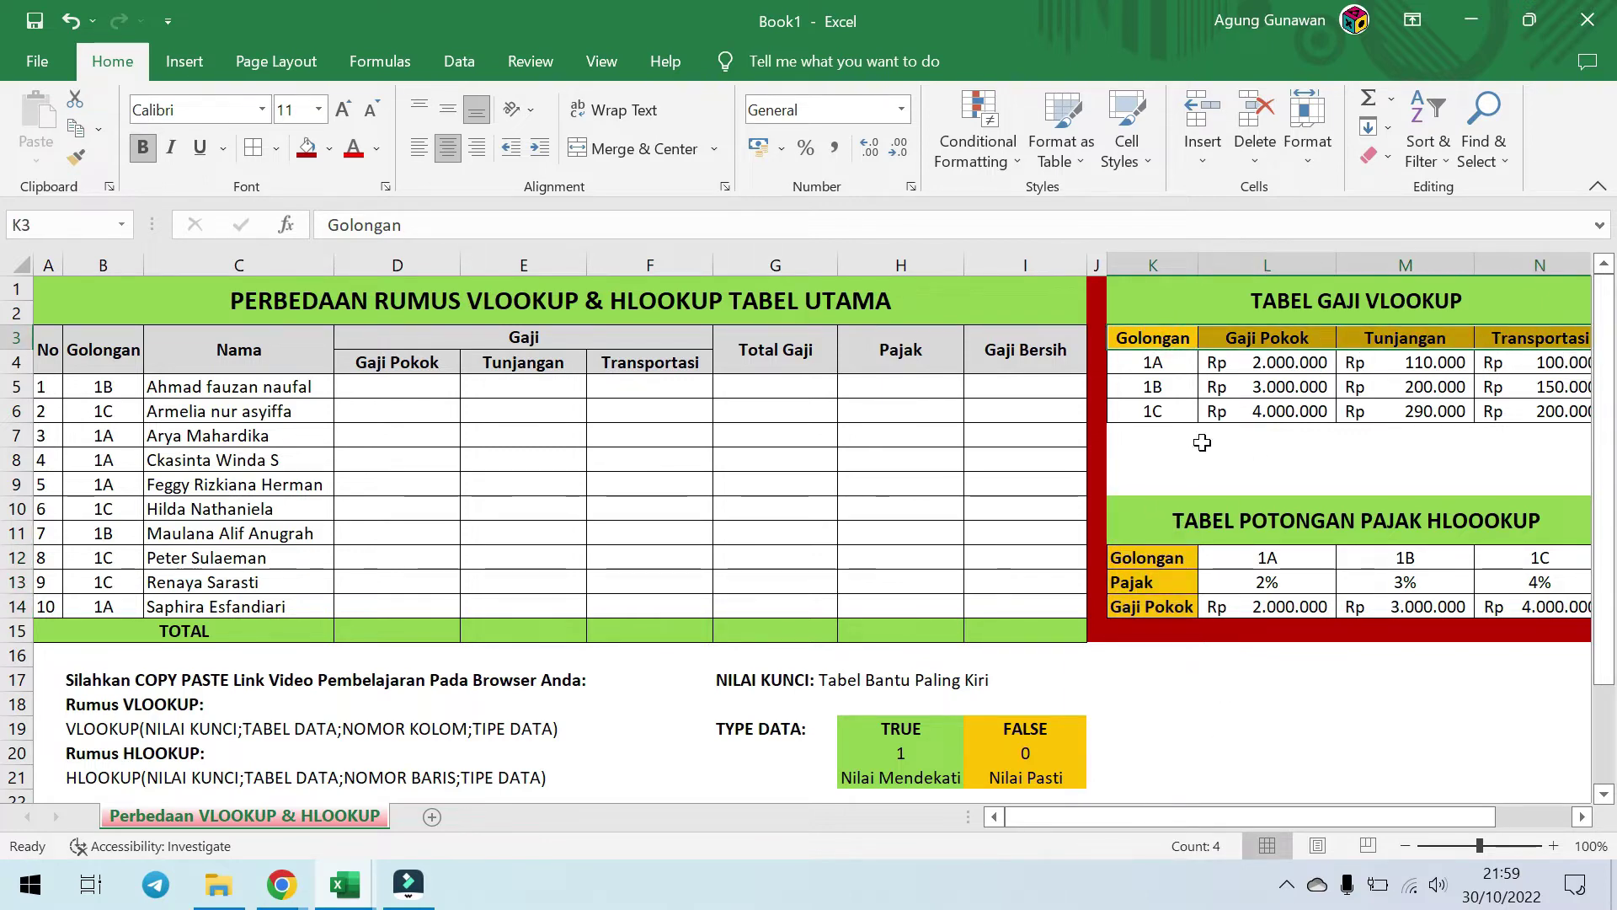
pyautogui.moveTo(1173, 558); pyautogui.dragTo(1162, 608)
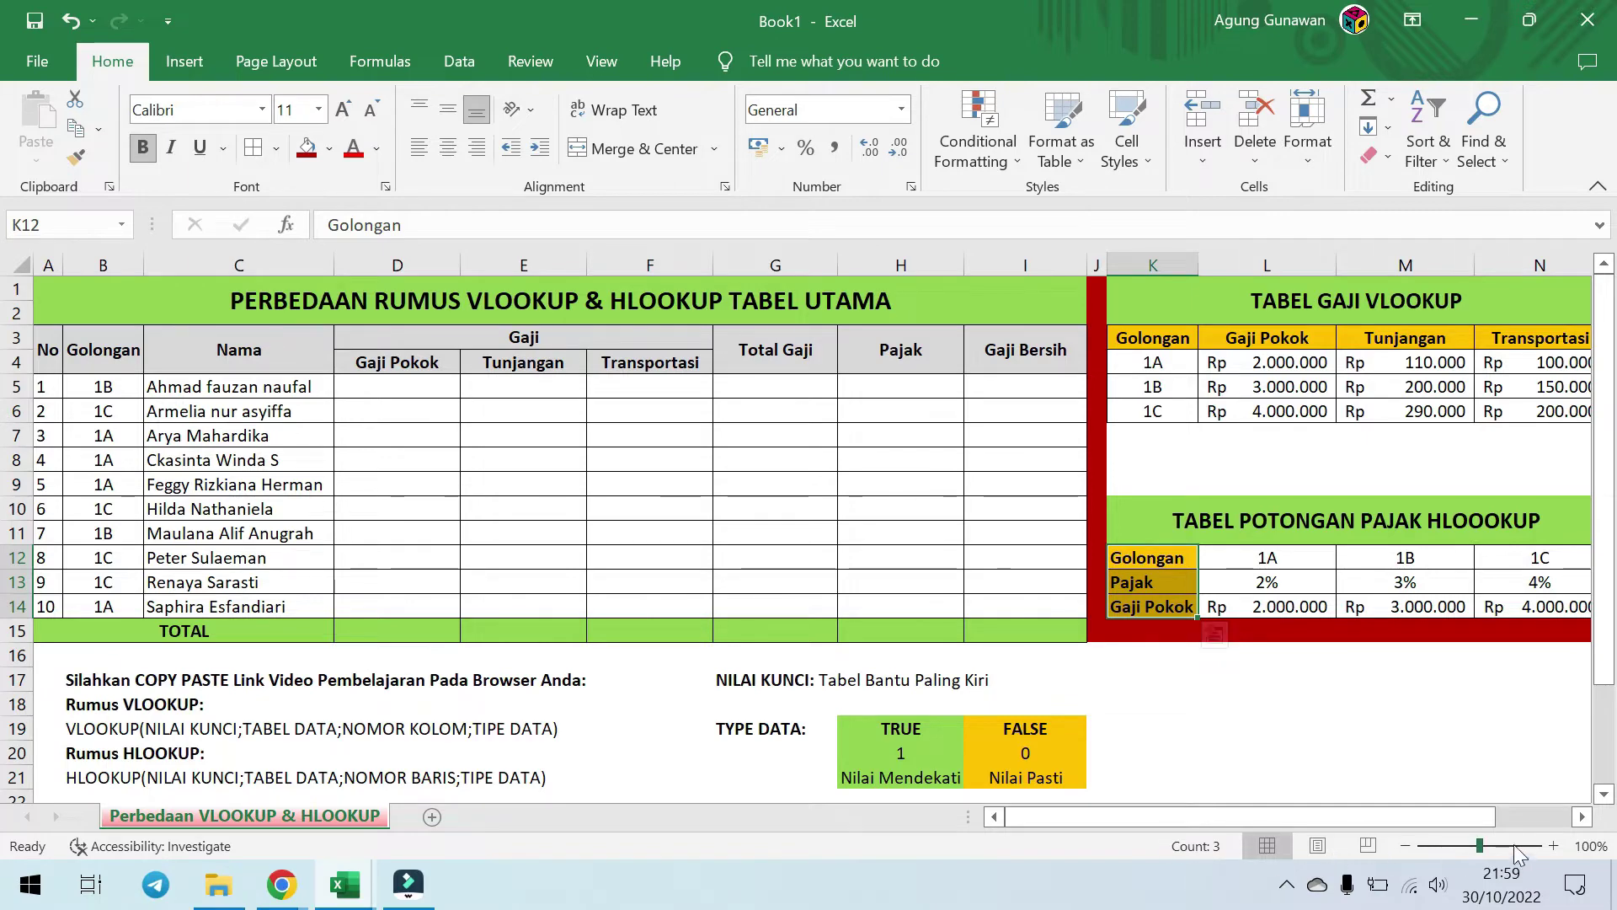
# Step: Examine the Golongan key column in TABEL GAJI VLOOKUP and the VLOOKUP and HLOOKUP syntax notes below the main table
pyautogui.moveTo(1480, 845); pyautogui.dragTo(1484, 845)
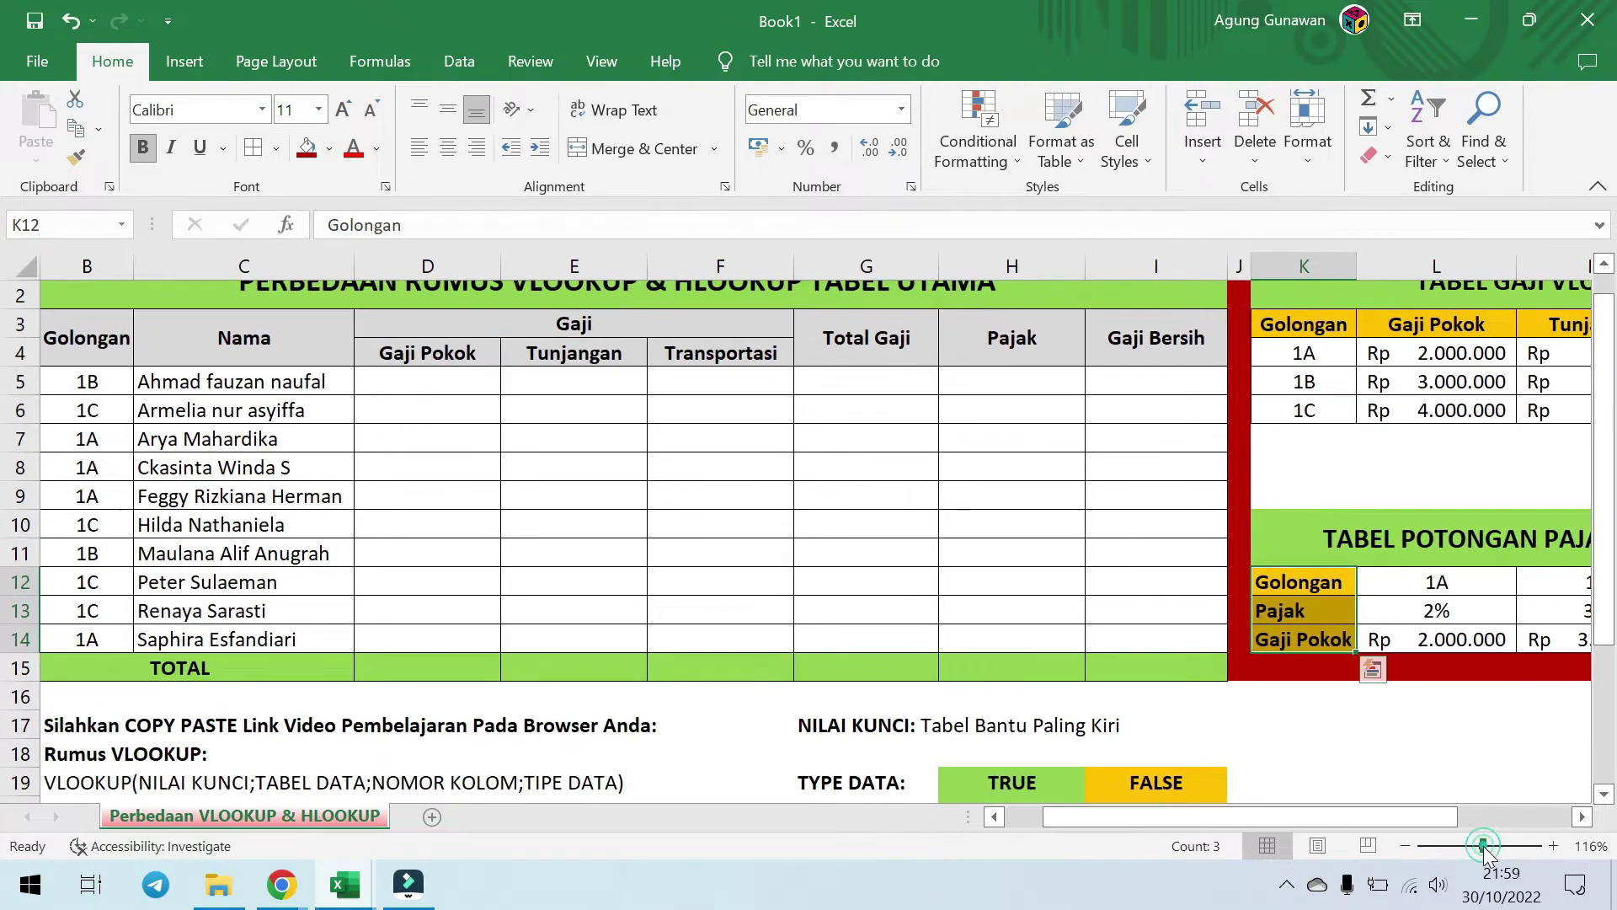
pyautogui.scroll(-2, 1499, 855)
pyautogui.moveTo(1480, 845); pyautogui.dragTo(1494, 844)
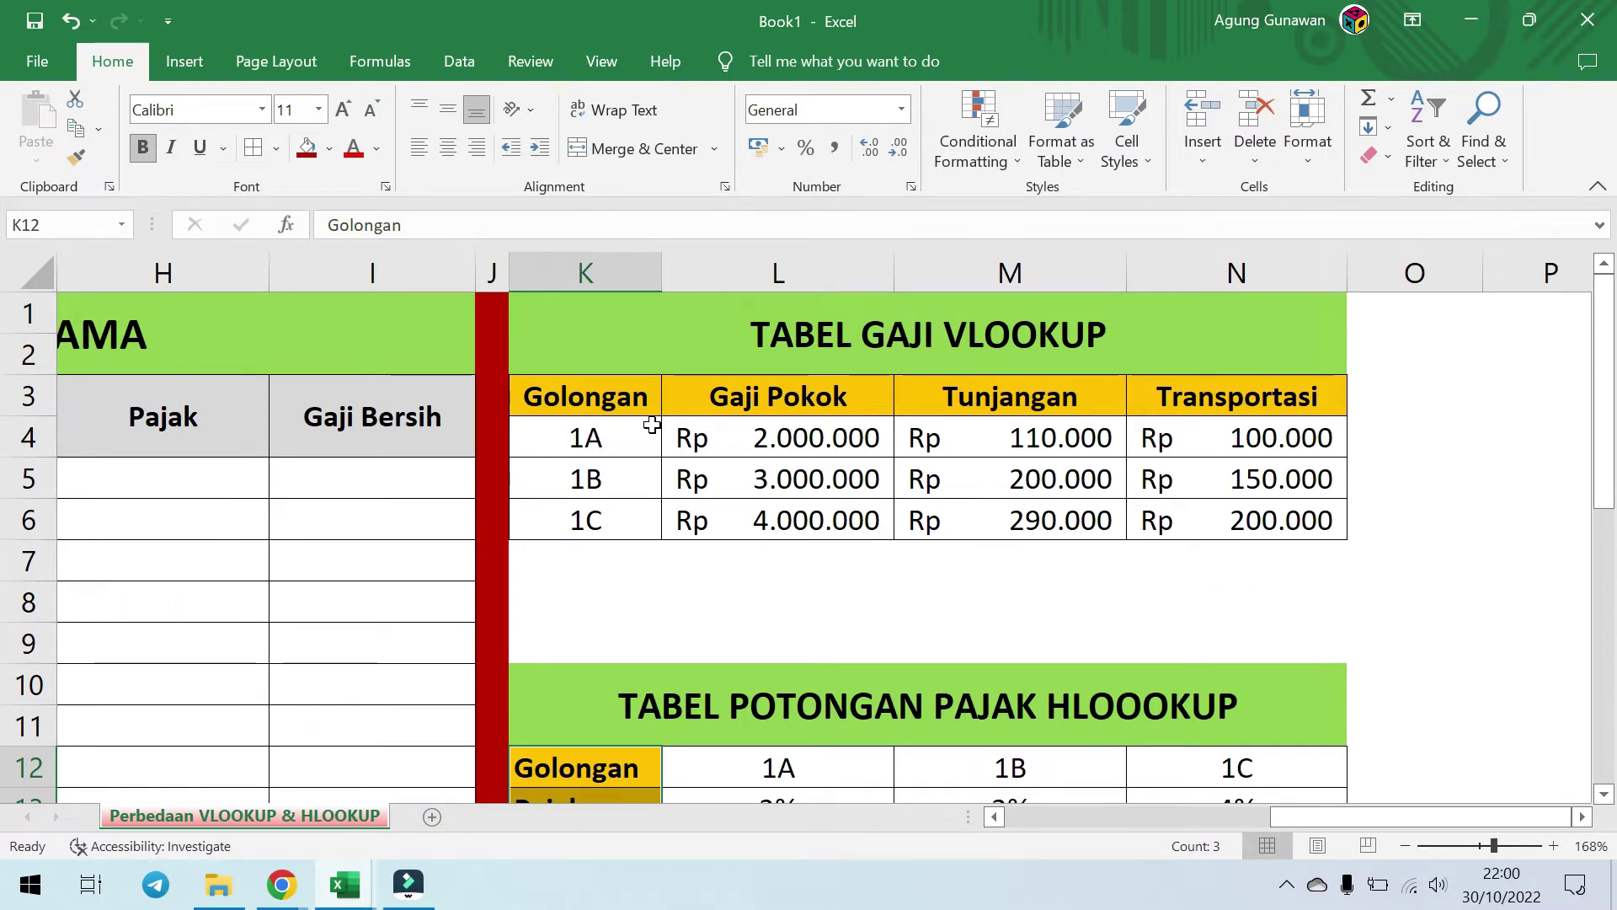
pyautogui.click(614, 273)
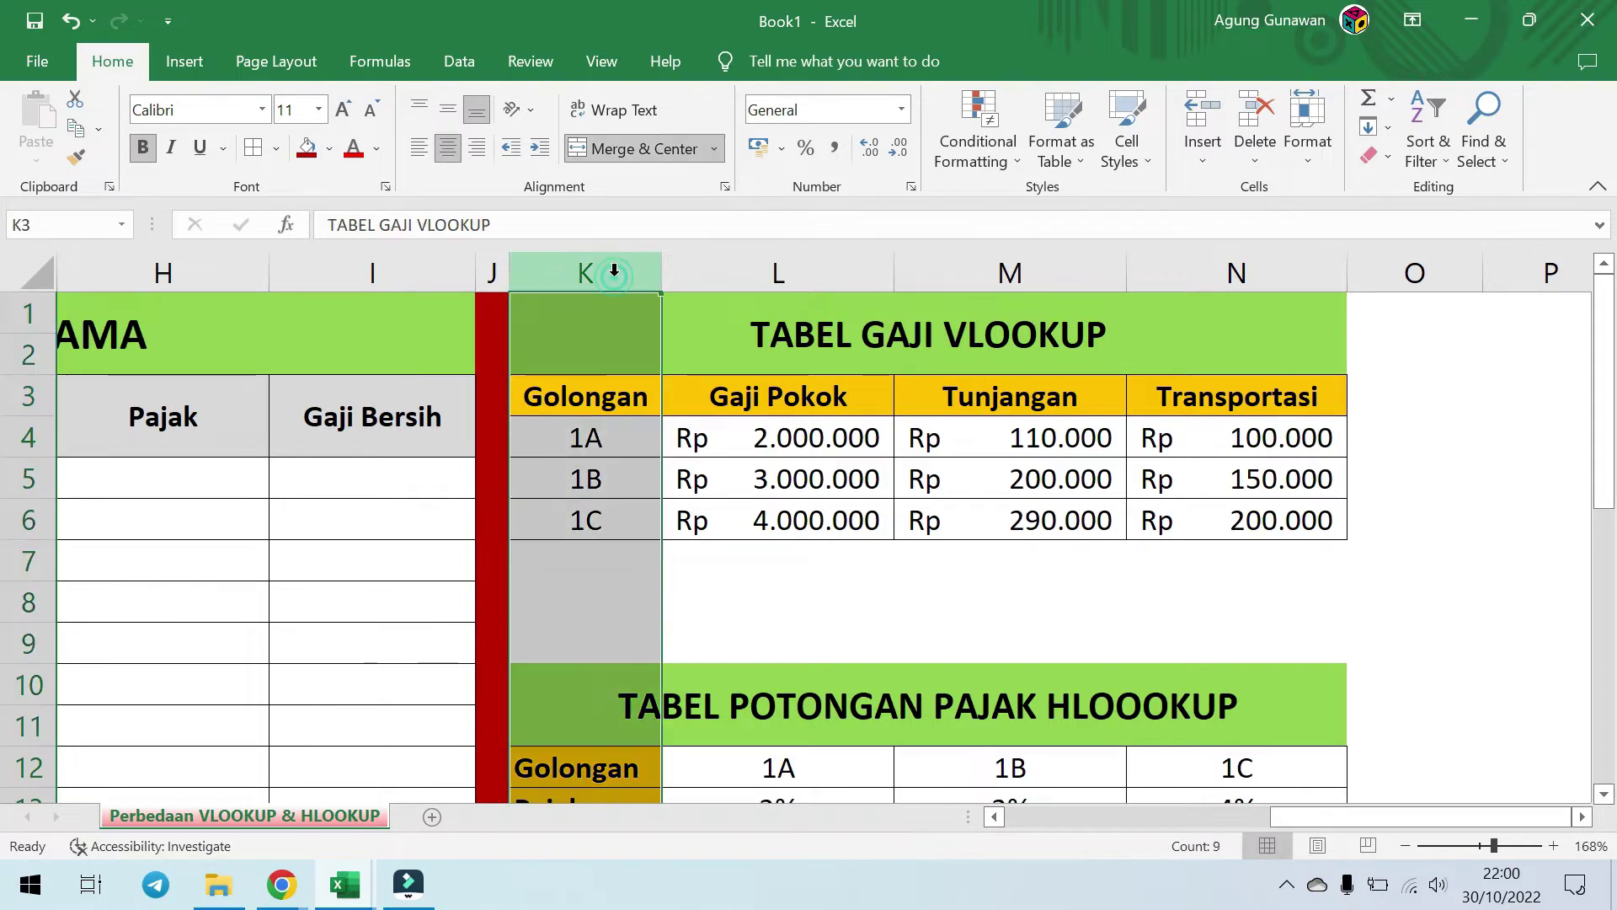
pyautogui.click(599, 388)
pyautogui.moveTo(599, 387); pyautogui.dragTo(585, 518)
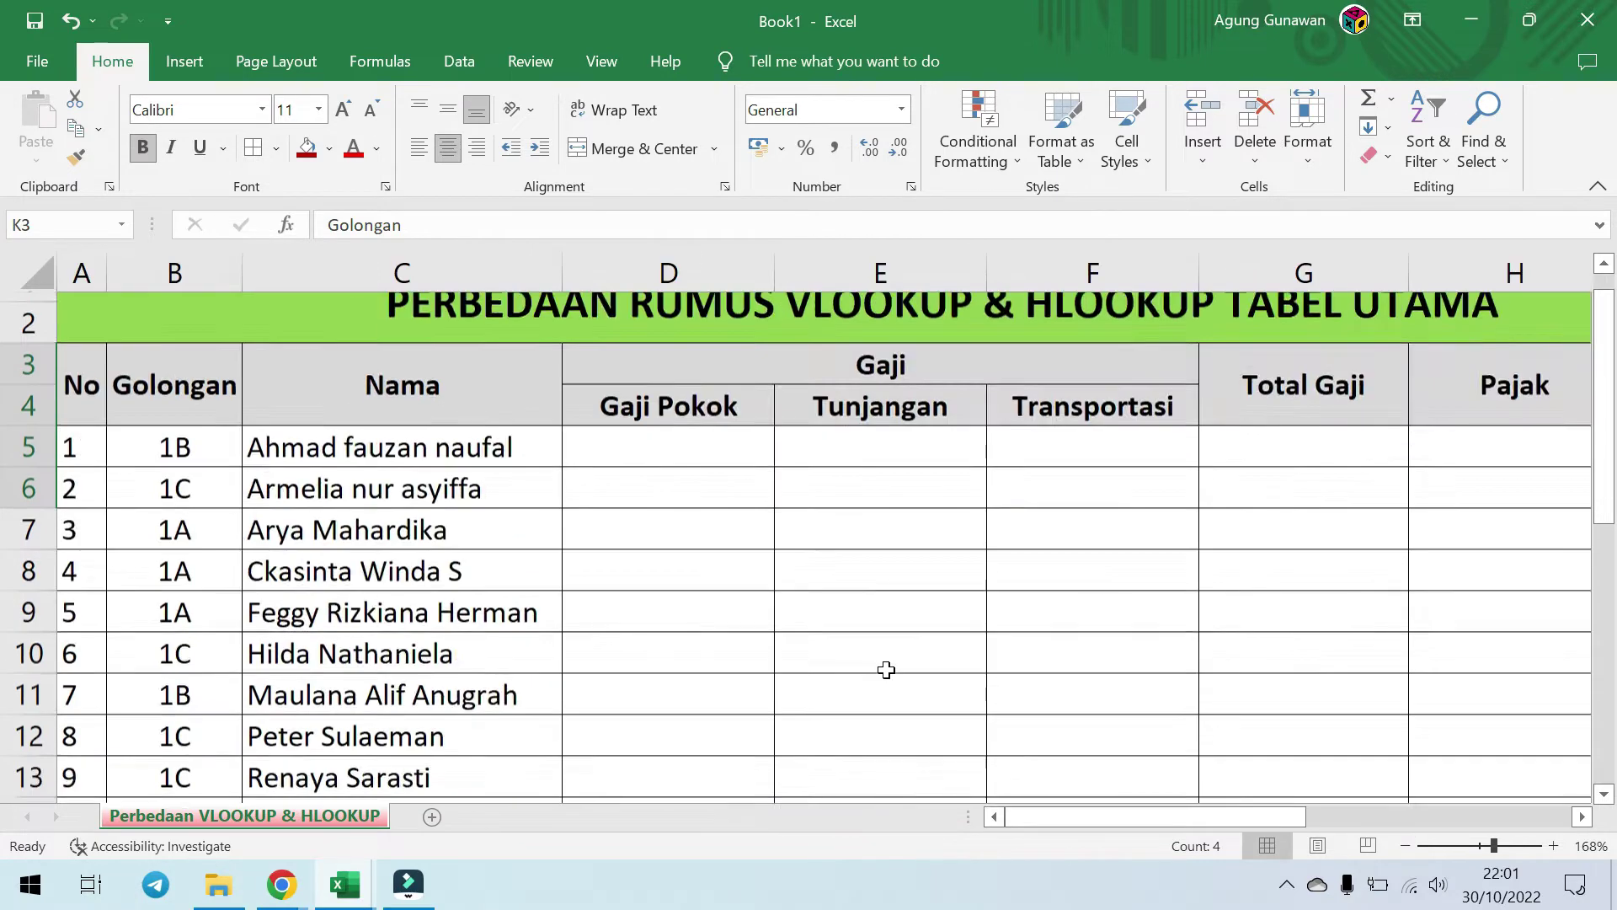
pyautogui.scroll(-5, 886, 669)
pyautogui.scroll(1, 886, 670)
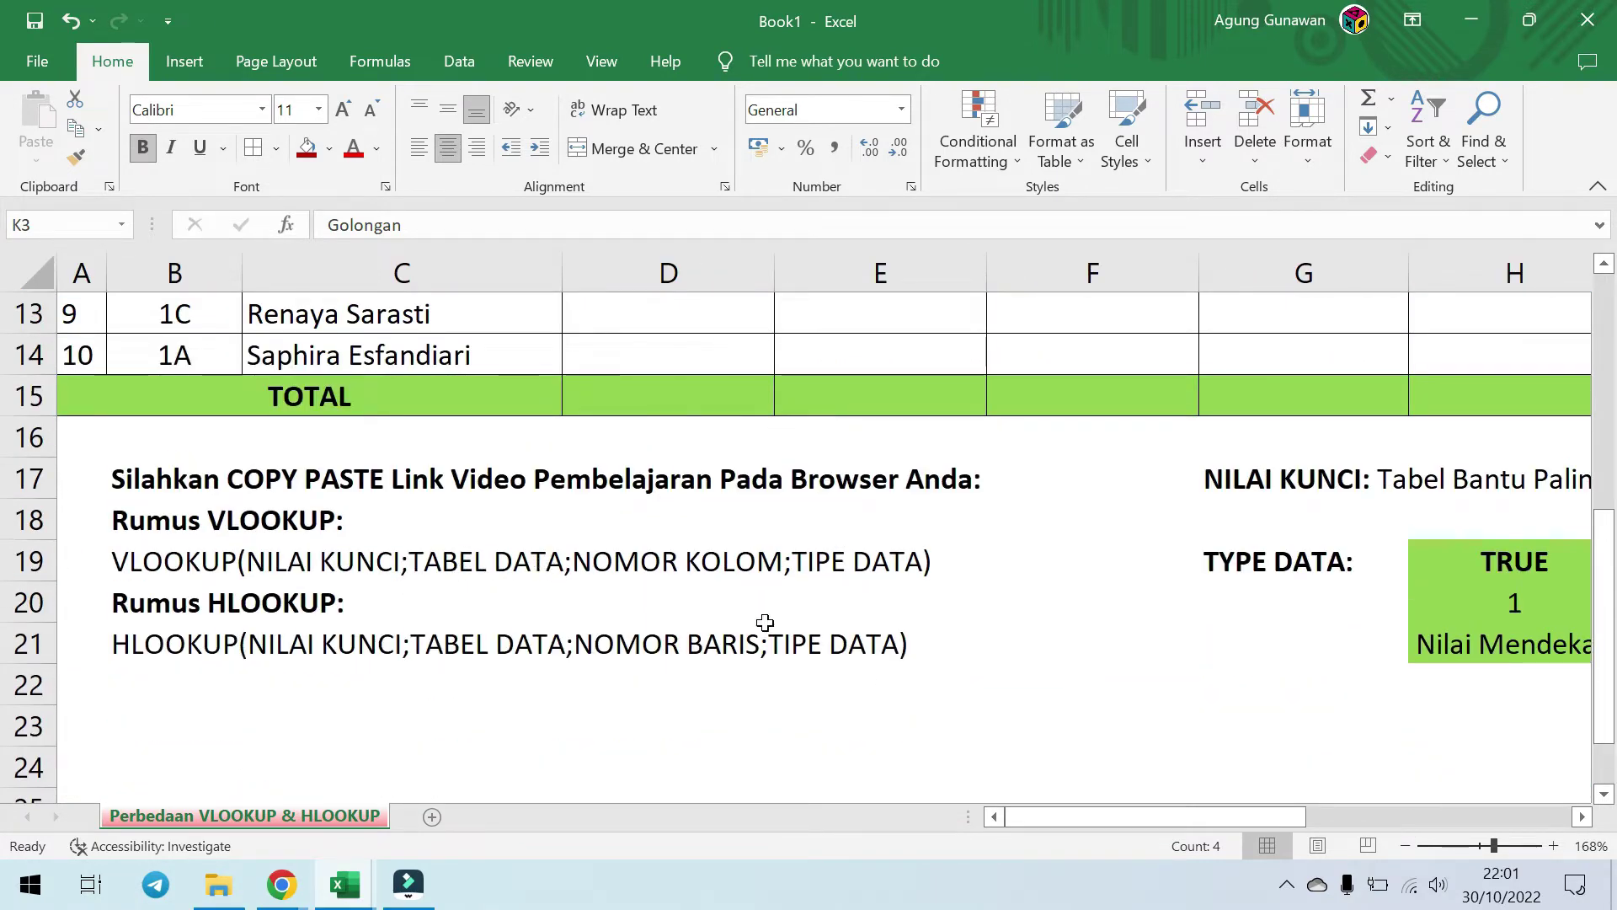
# Step: Define a named range for TABEL GAJI VLOOKUP cells K3:N6, headings included, entering TABELGAJI as the name
pyautogui.moveTo(1493, 844); pyautogui.dragTo(1471, 845)
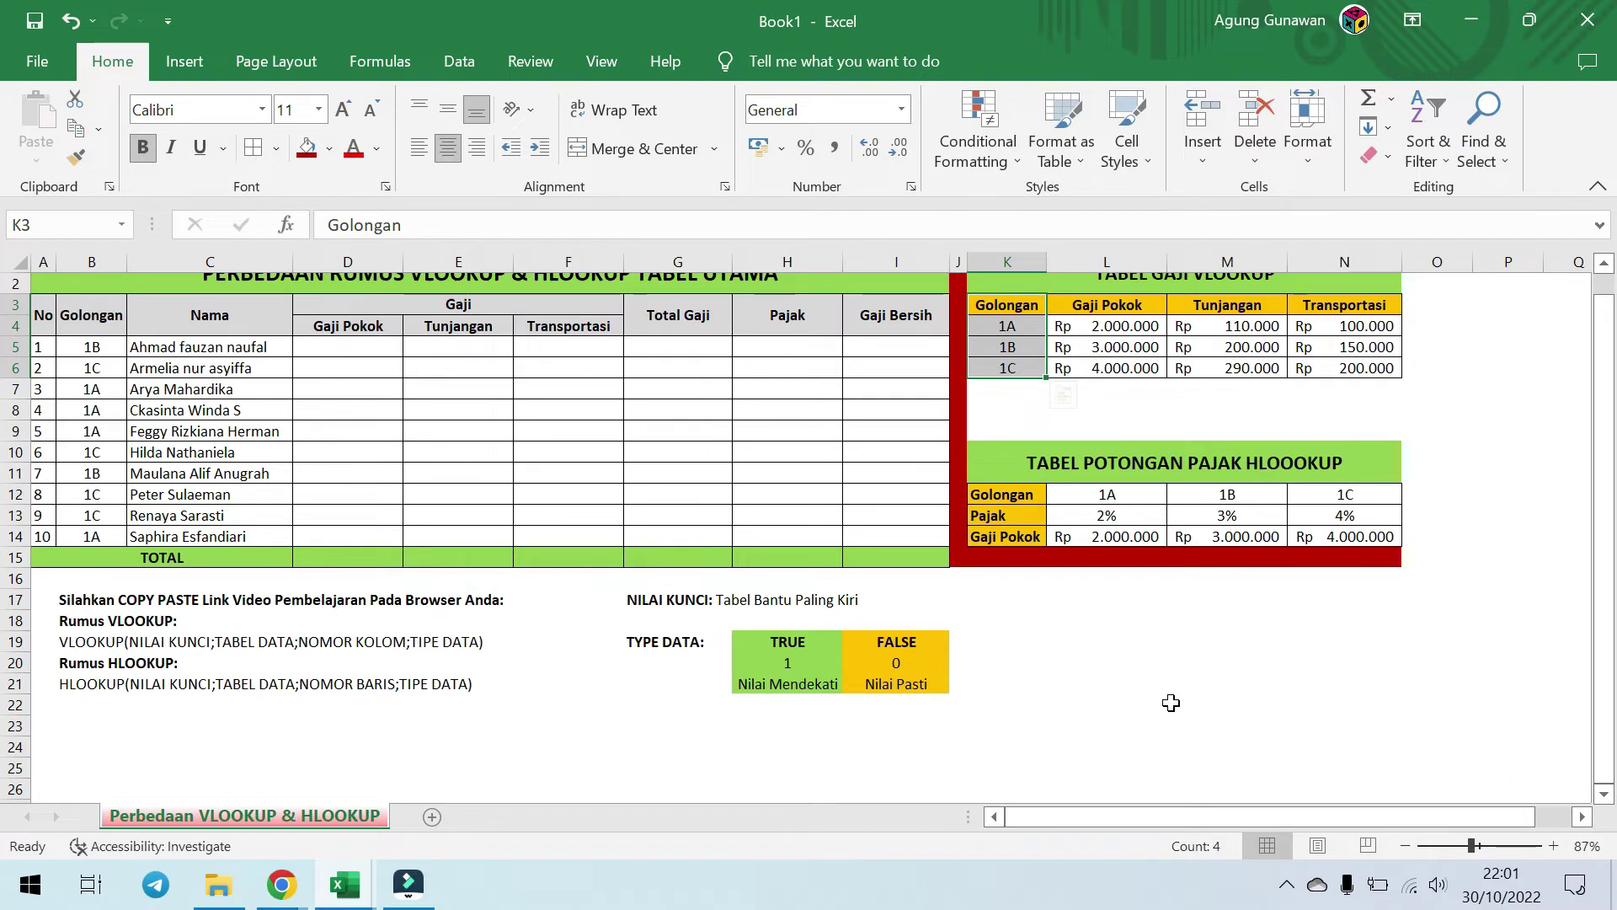
pyautogui.moveTo(1009, 308); pyautogui.dragTo(1331, 371)
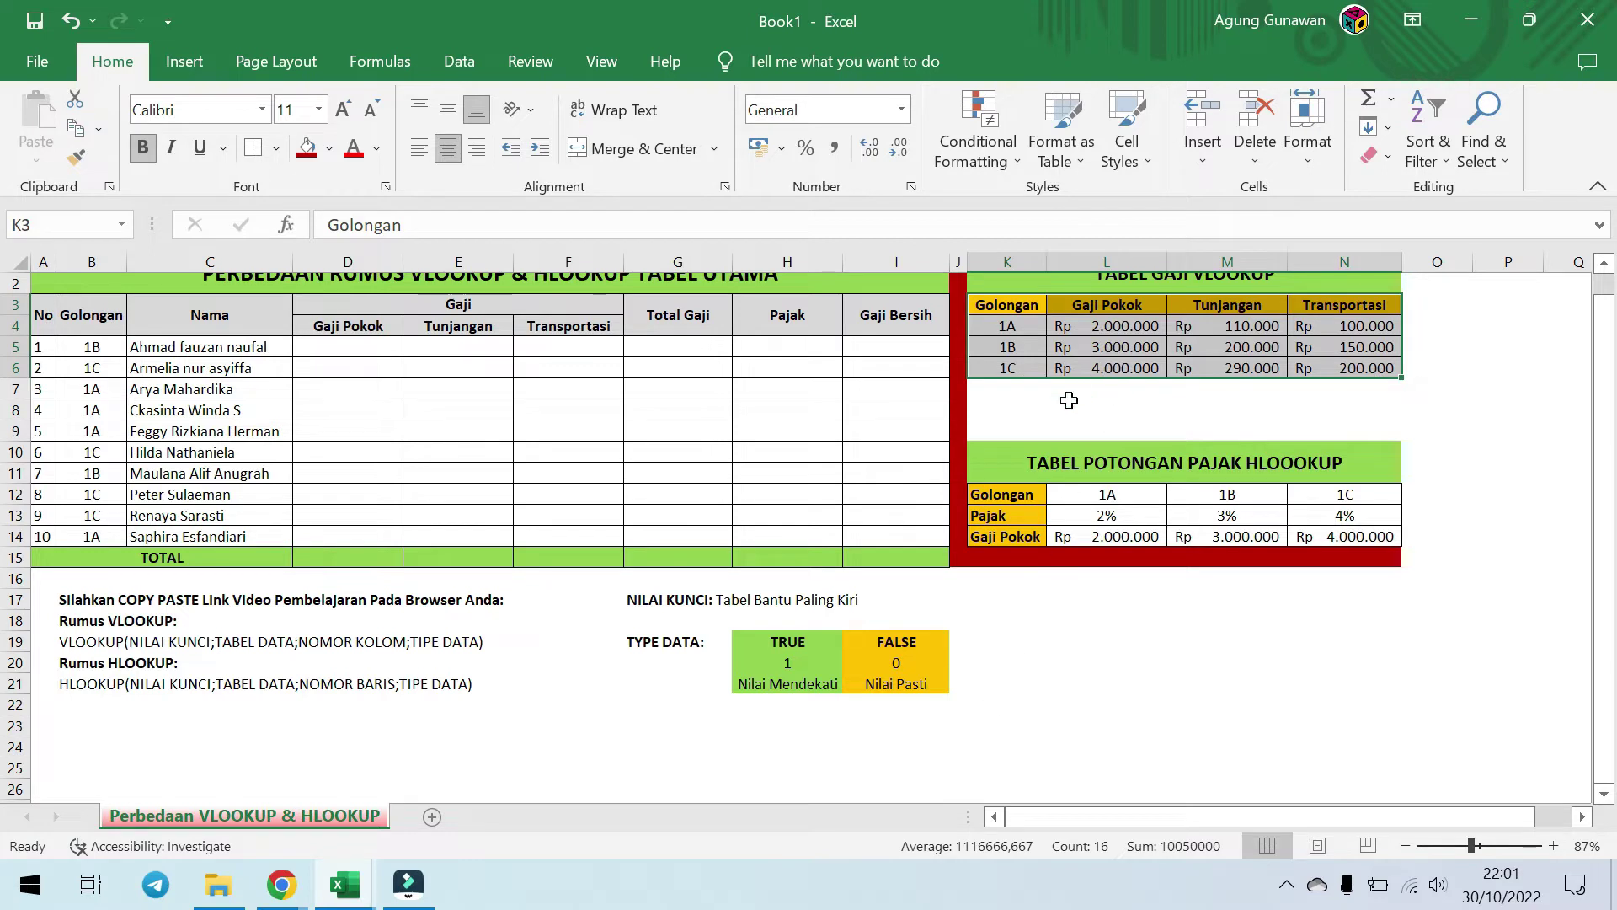
pyautogui.click(1450, 342)
pyautogui.moveTo(1000, 306); pyautogui.dragTo(1336, 362)
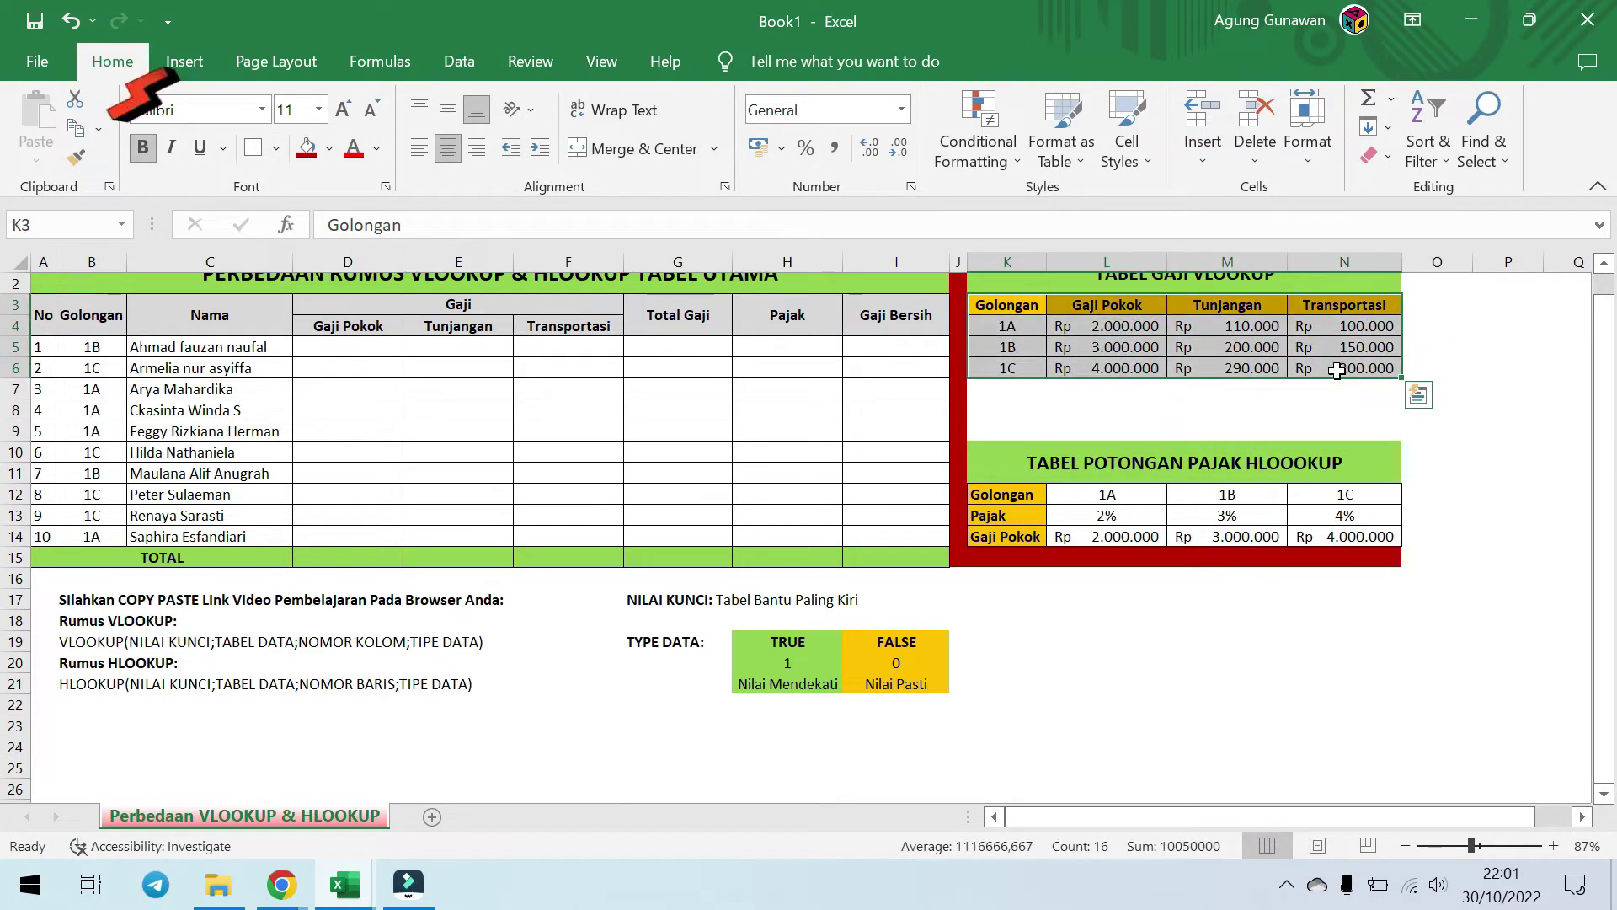
pyautogui.click(44, 224)
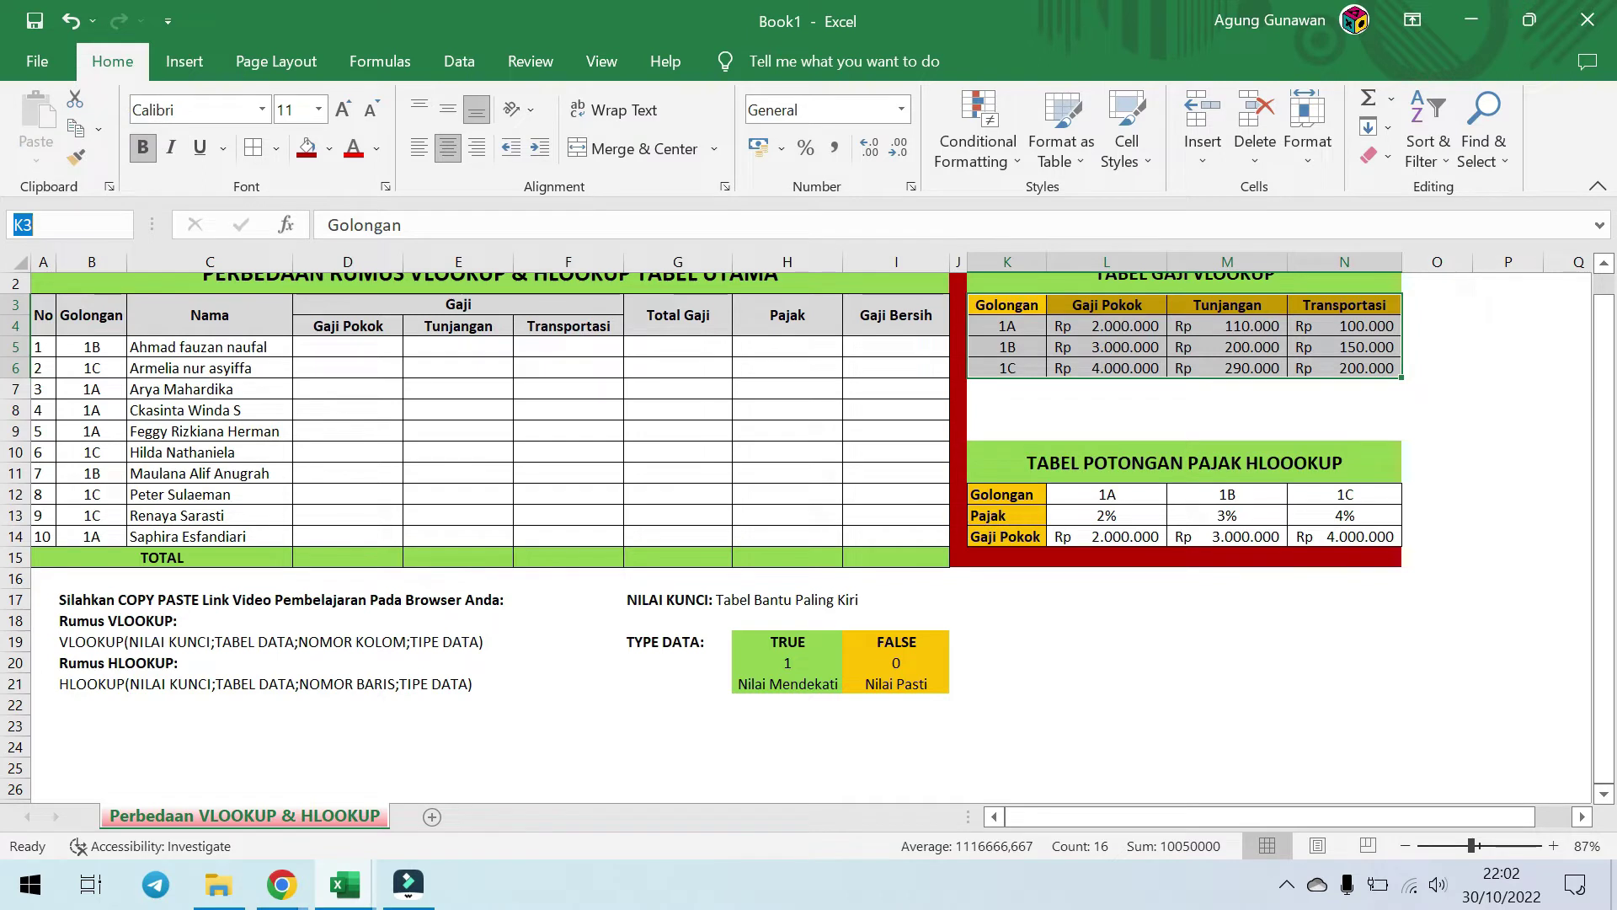
pyautogui.write('TABELGAJI')
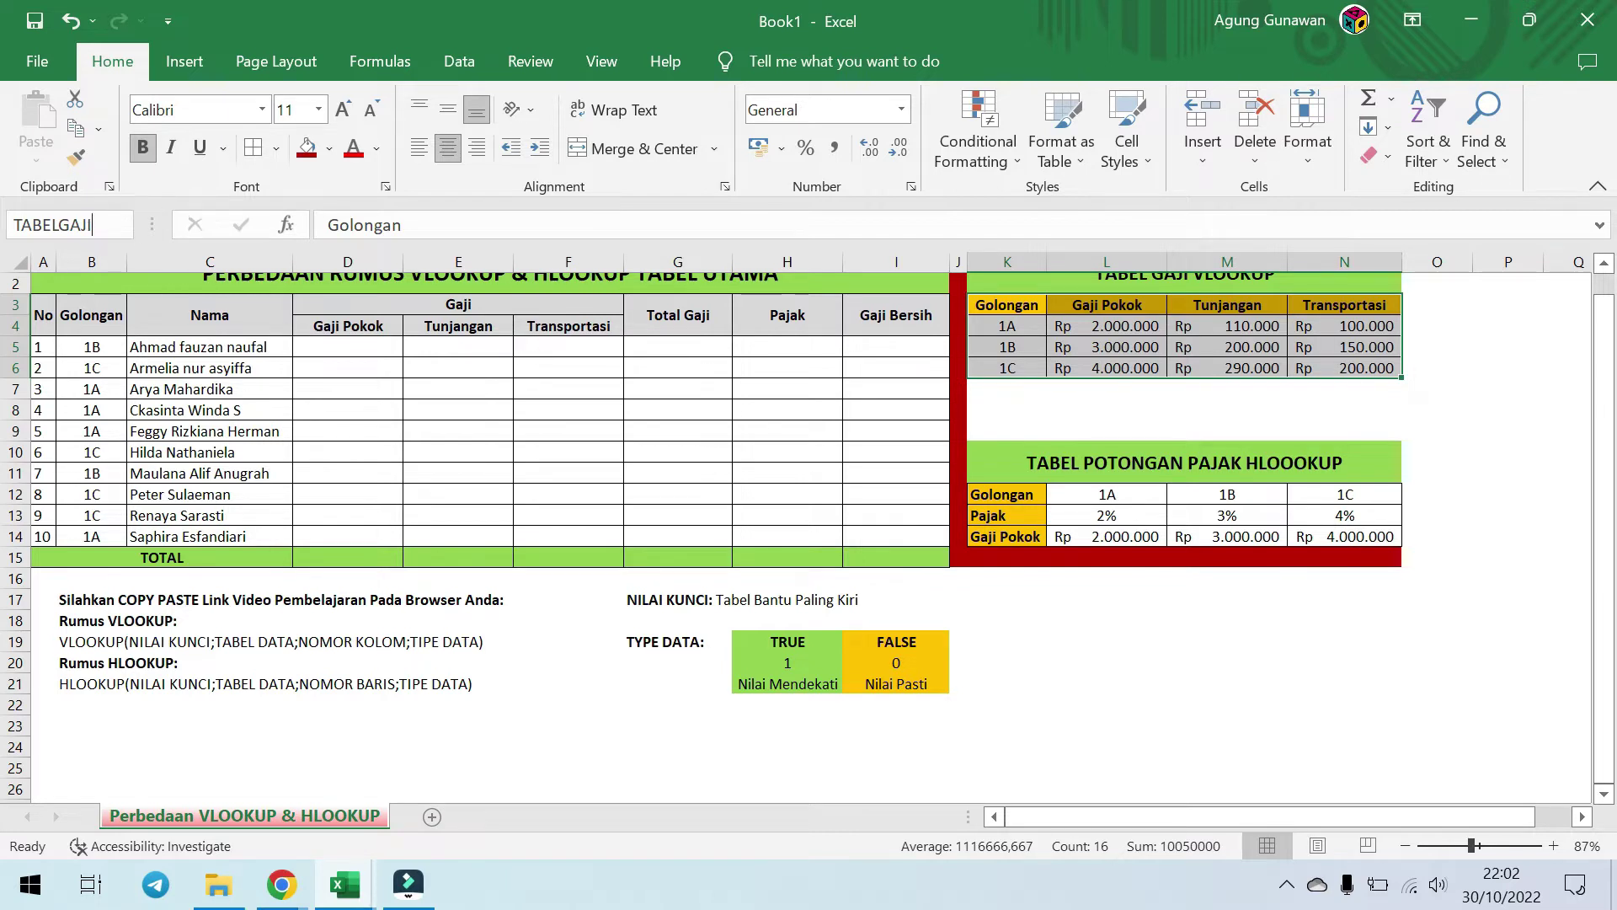
pyautogui.press('BackSpace')
pyautogui.write('_G')
pyautogui.press('BackSpace')
pyautogui.press('BackSpace')
pyautogui.press('BackSpace')
pyautogui.press('BackSpace')
pyautogui.press('BackSpace')
pyautogui.press('Return')
pyautogui.click(1264, 661)
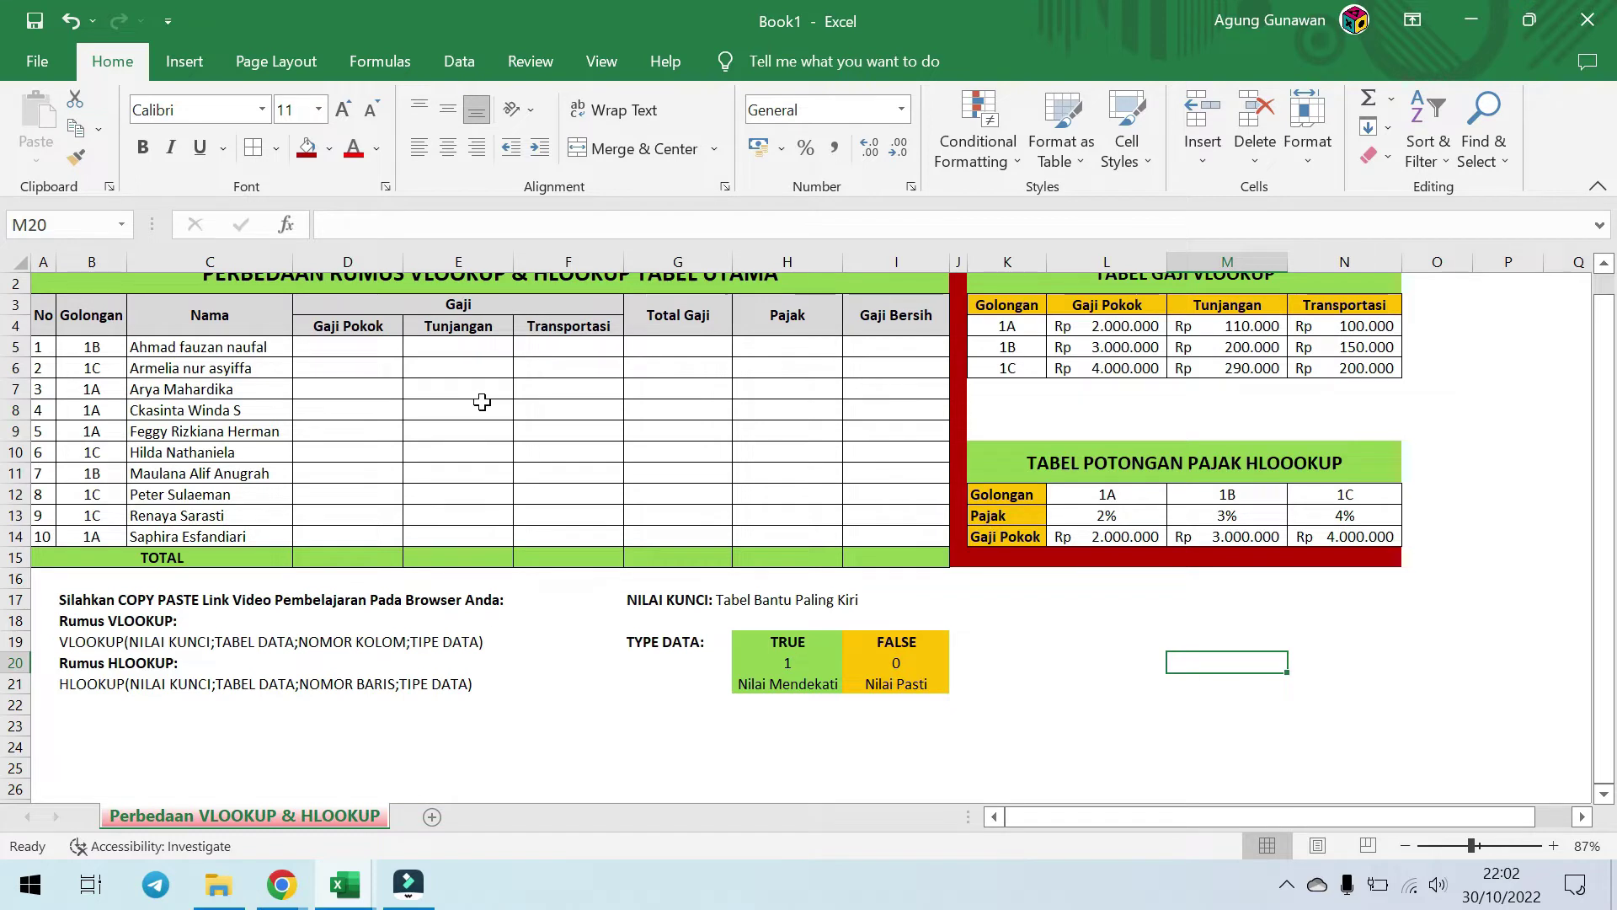
# Step: Review the column order of TABEL GAJI VLOOKUP for the column number and the TRUE and FALSE data type options
pyautogui.click(382, 344)
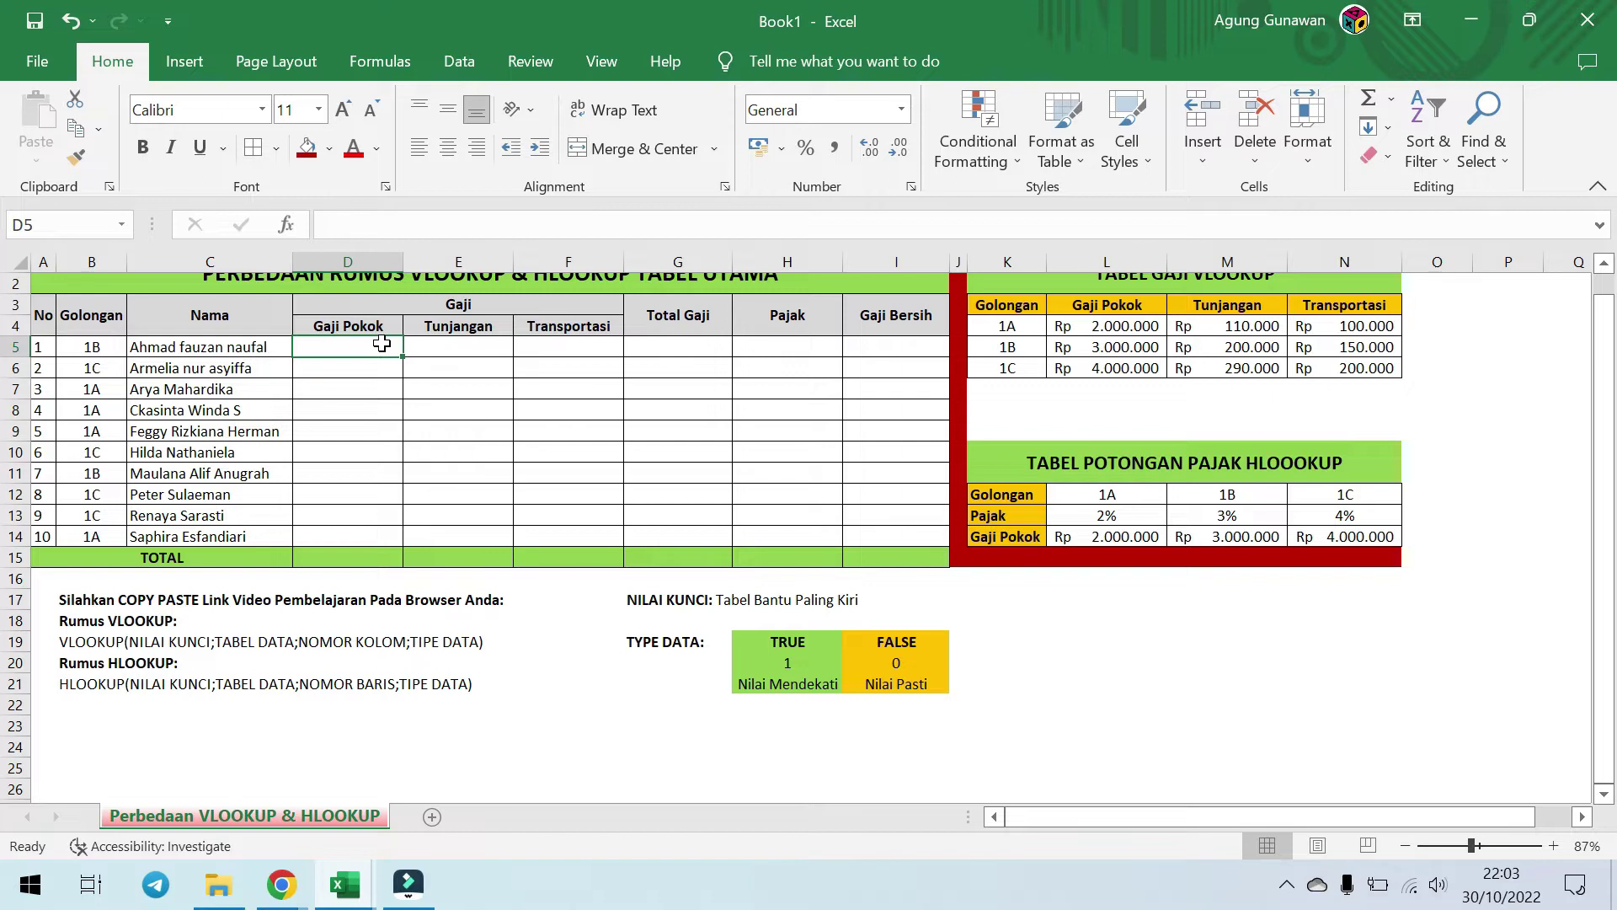
pyautogui.click(1017, 307)
pyautogui.click(1009, 262)
pyautogui.click(1100, 256)
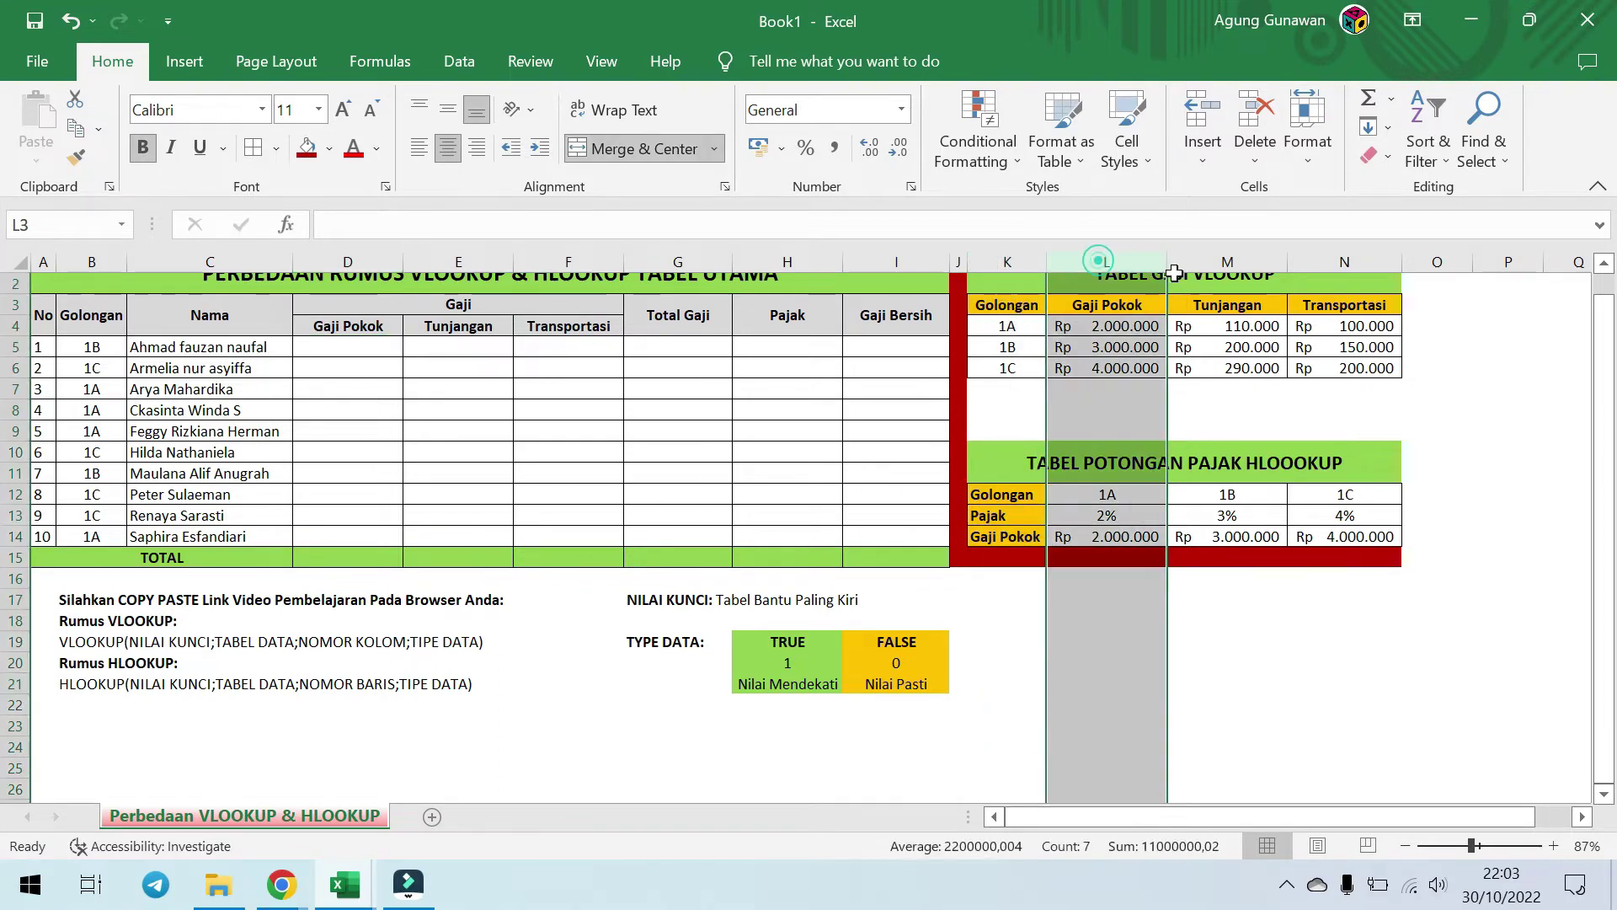
pyautogui.click(1227, 261)
pyautogui.click(1329, 259)
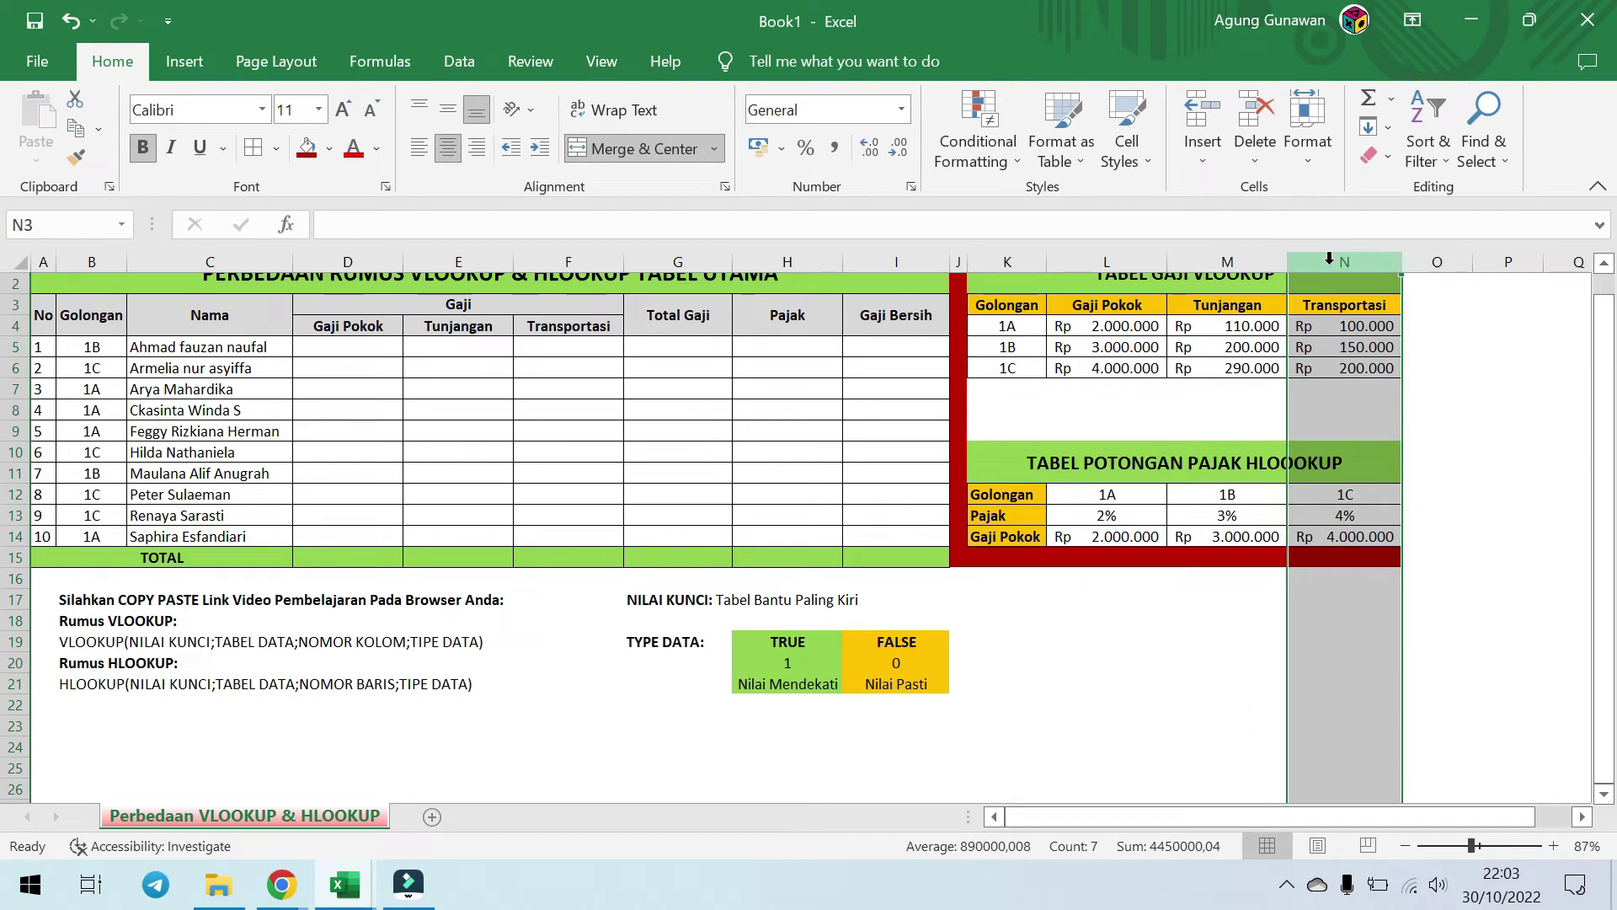
pyautogui.click(1122, 271)
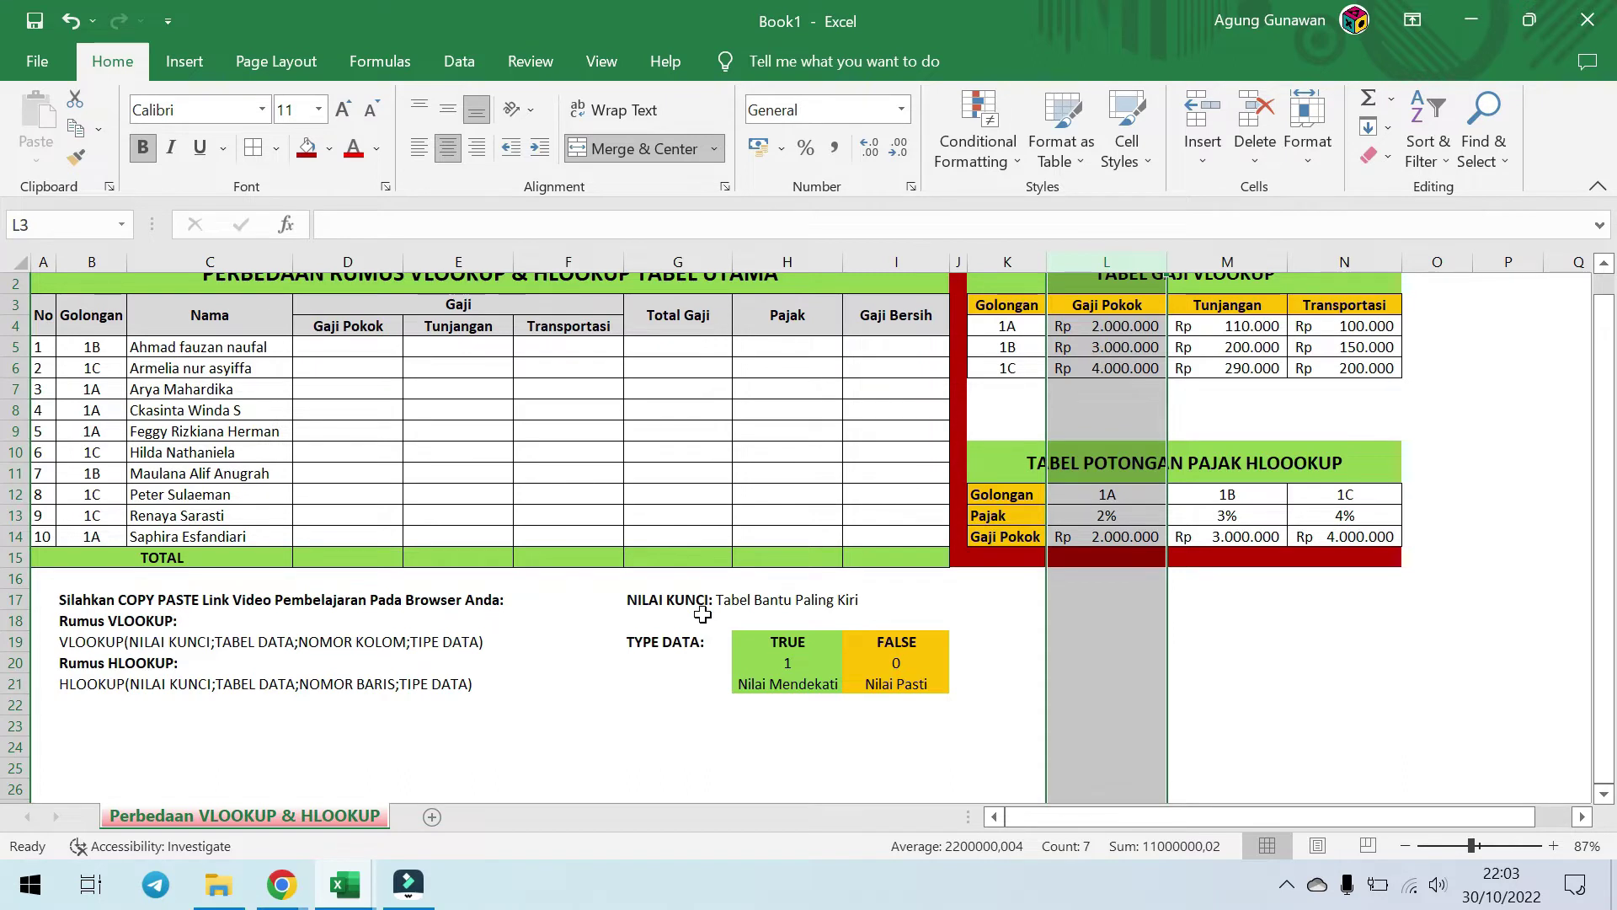
pyautogui.click(792, 662)
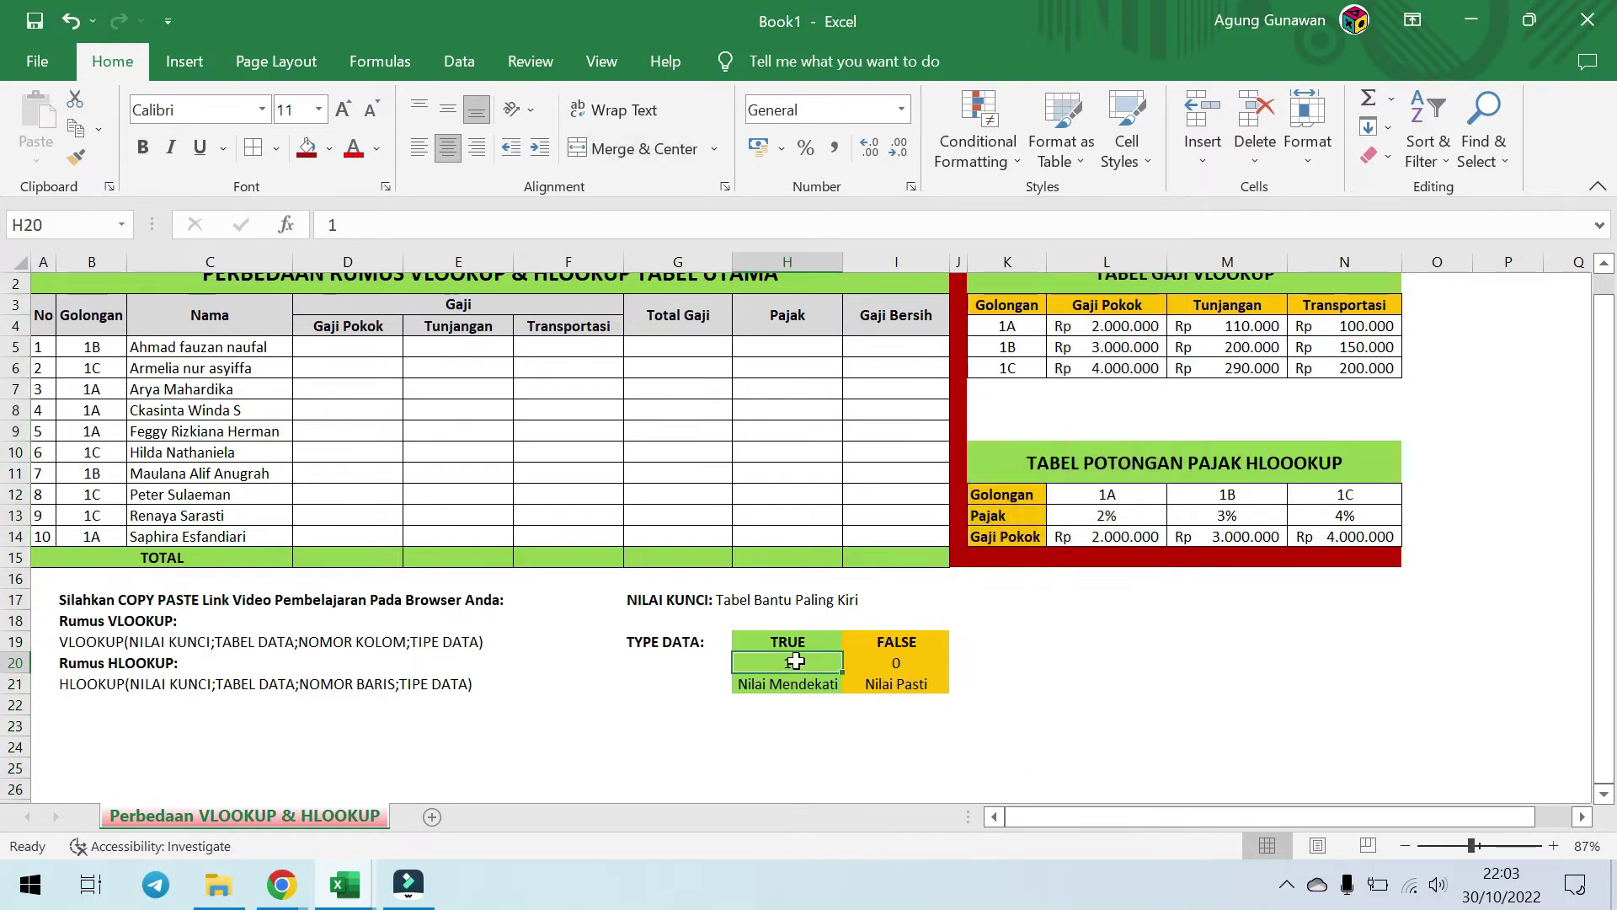
pyautogui.click(904, 664)
pyautogui.click(807, 646)
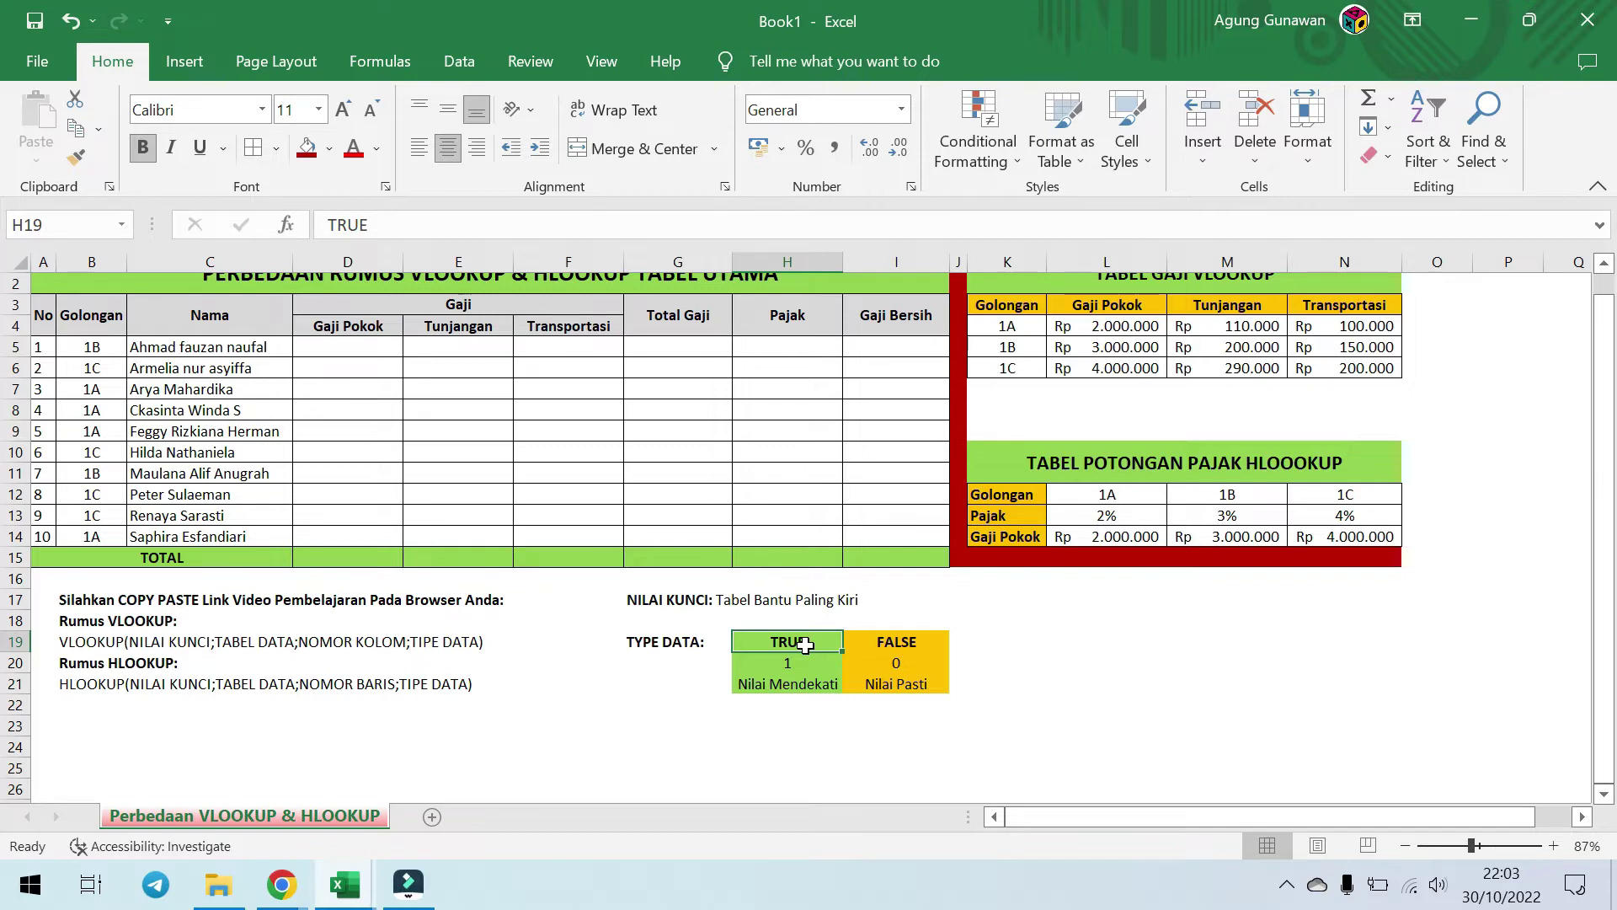
# Step: Start a VLOOKUP formula in Gaji Pokok cell D5 with Golongan cell B5 as the lookup value
pyautogui.scroll(1, 674, 421)
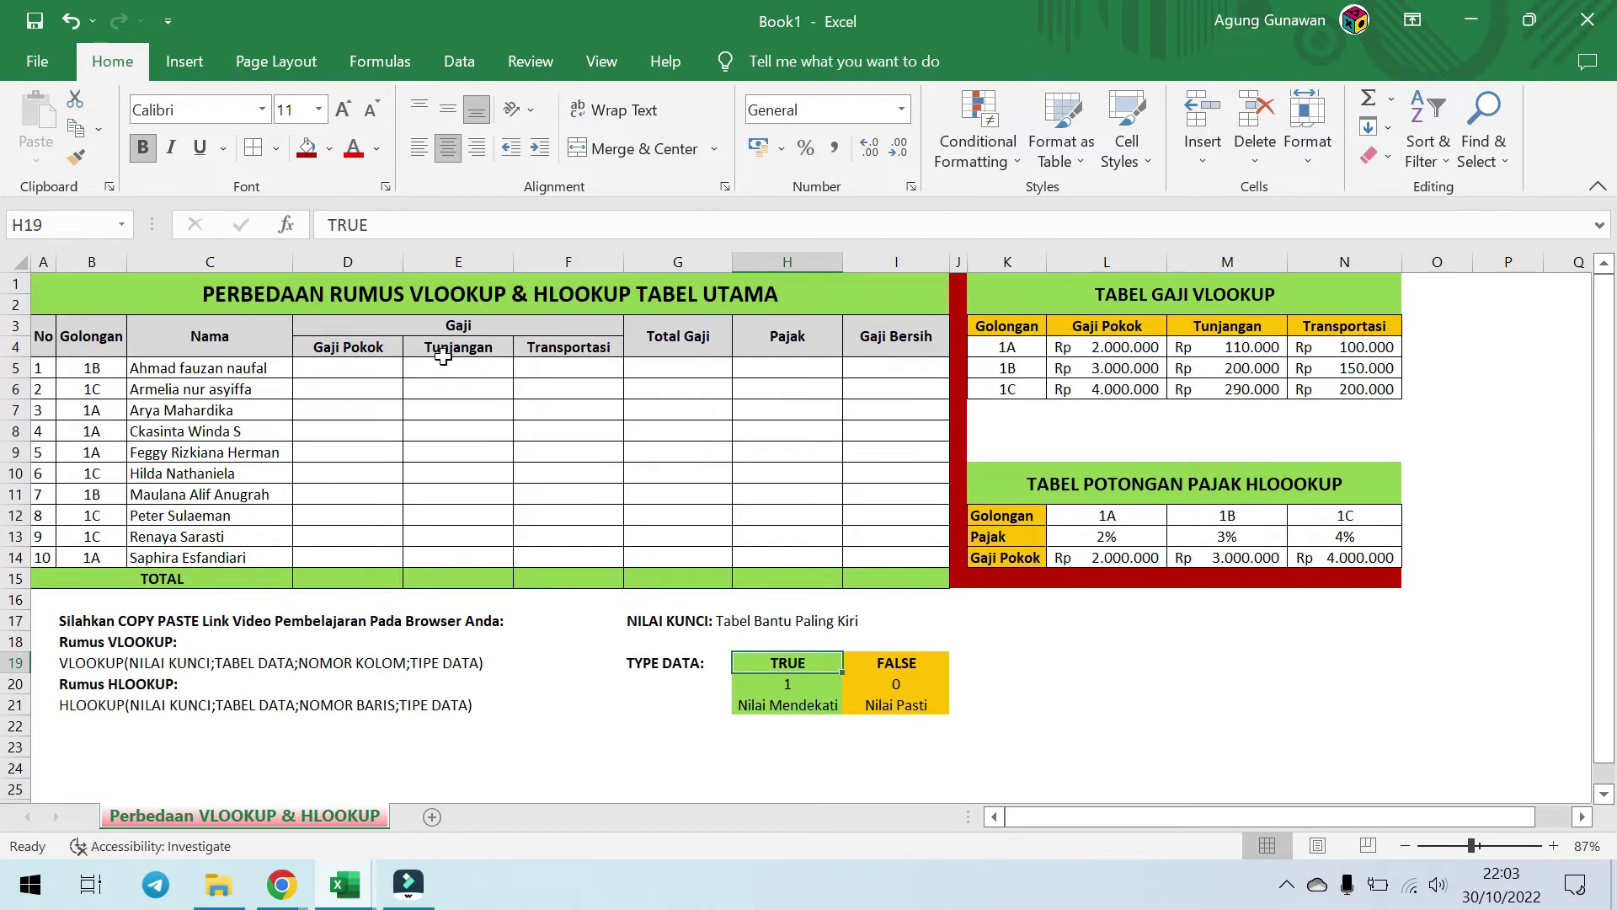
pyautogui.click(373, 368)
pyautogui.moveTo(1472, 846); pyautogui.dragTo(1492, 845)
pyautogui.scroll(2, 679, 639)
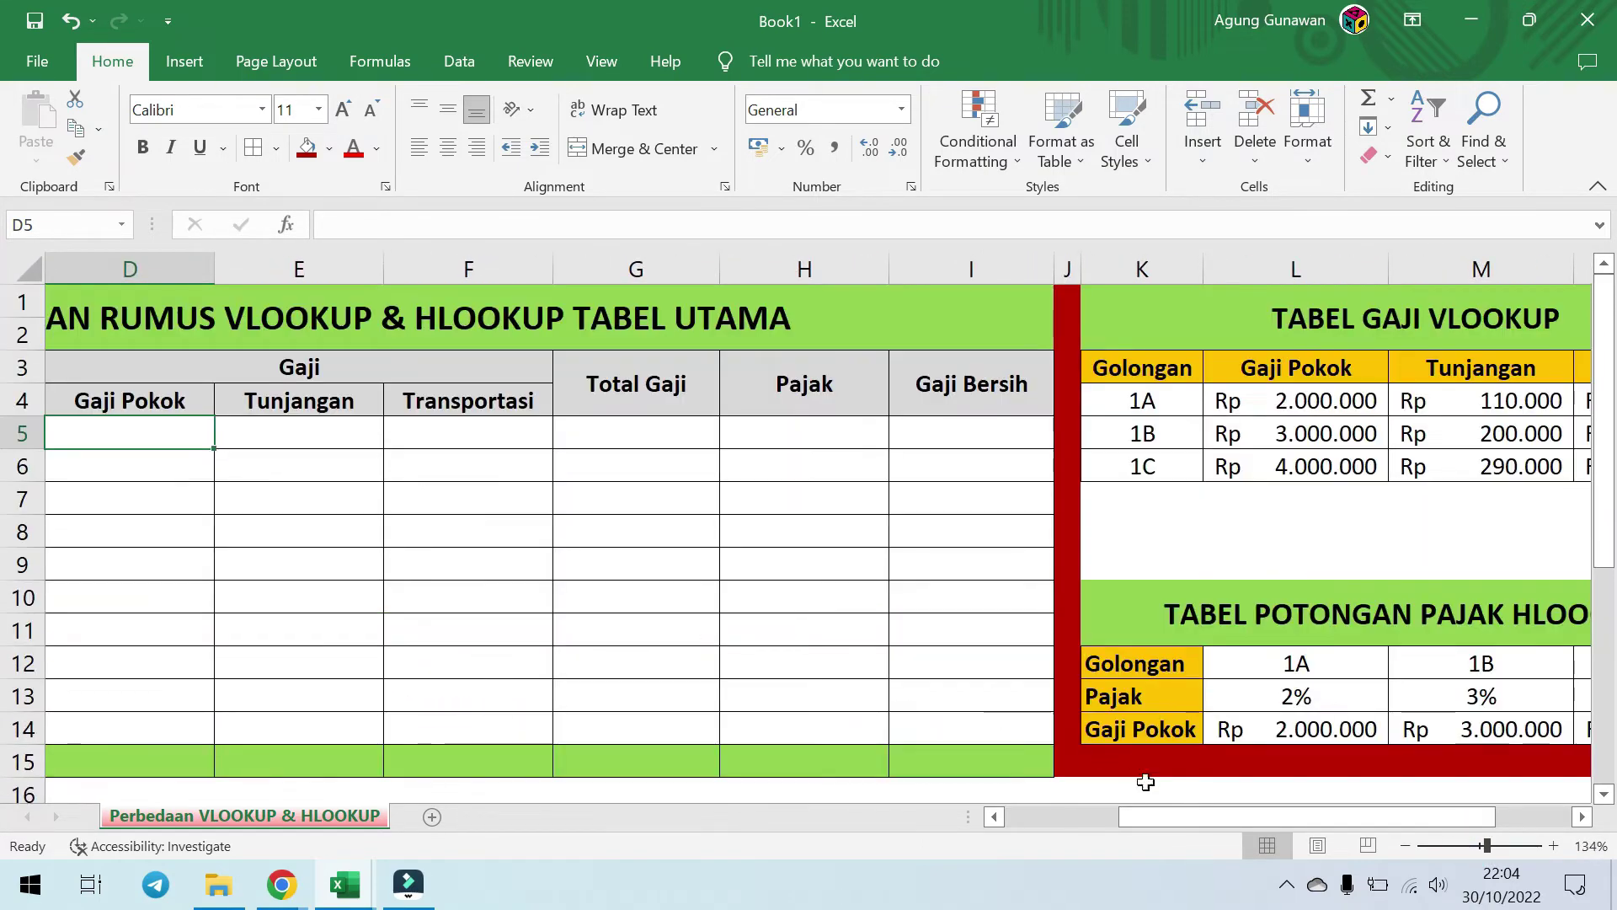
pyautogui.moveTo(1226, 824); pyautogui.dragTo(1209, 818)
pyautogui.scroll(-3, 1209, 817)
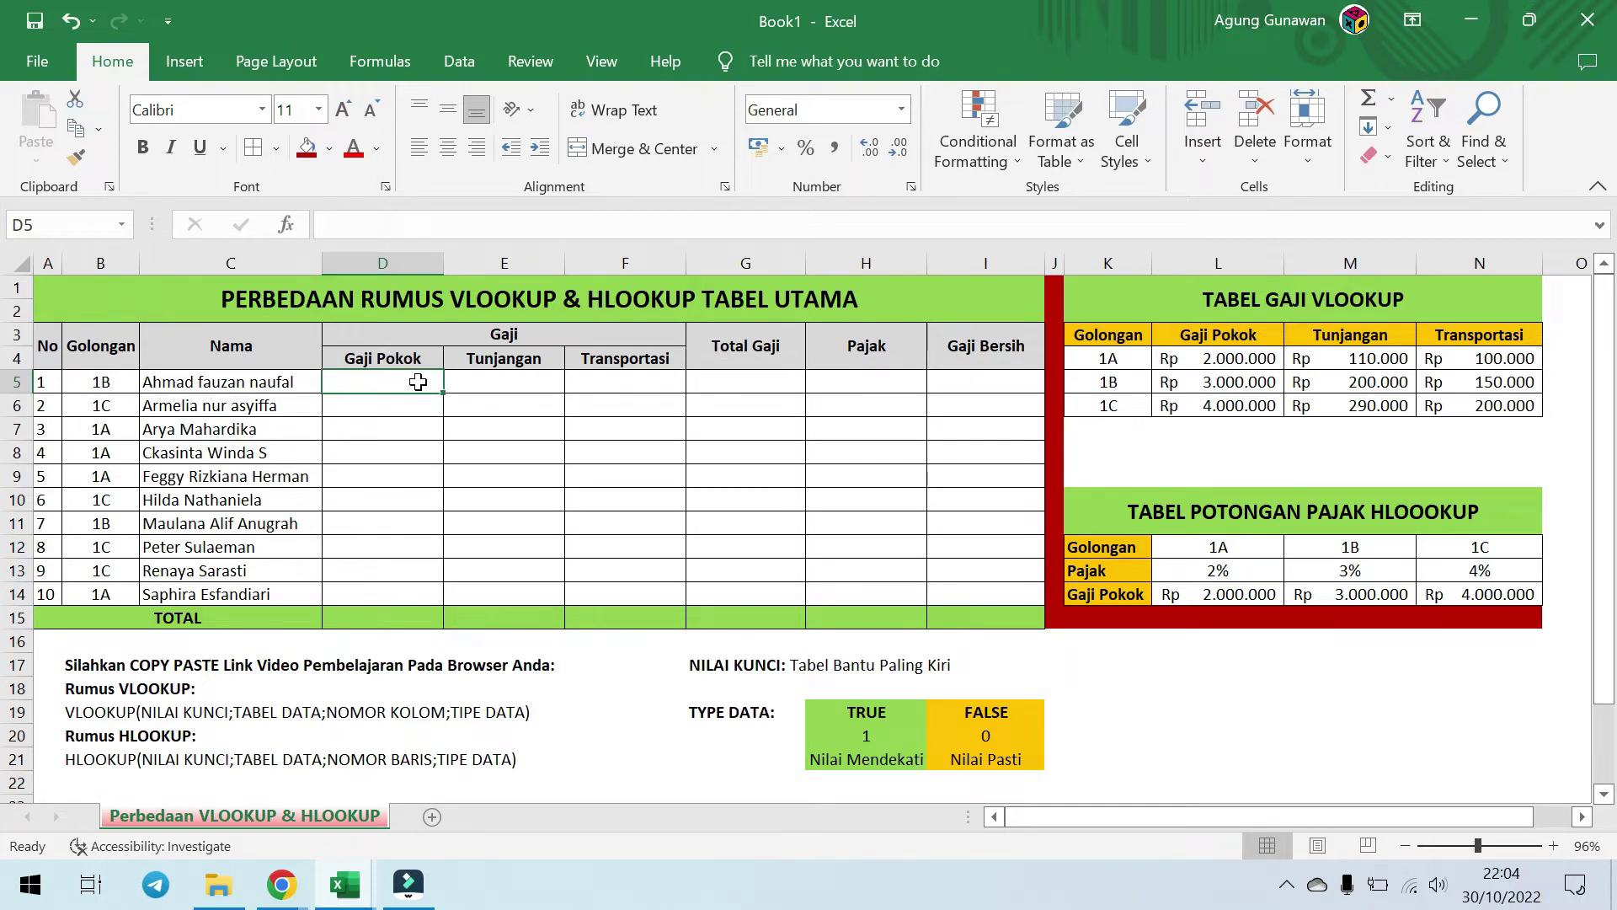
pyautogui.write('=VLOO')
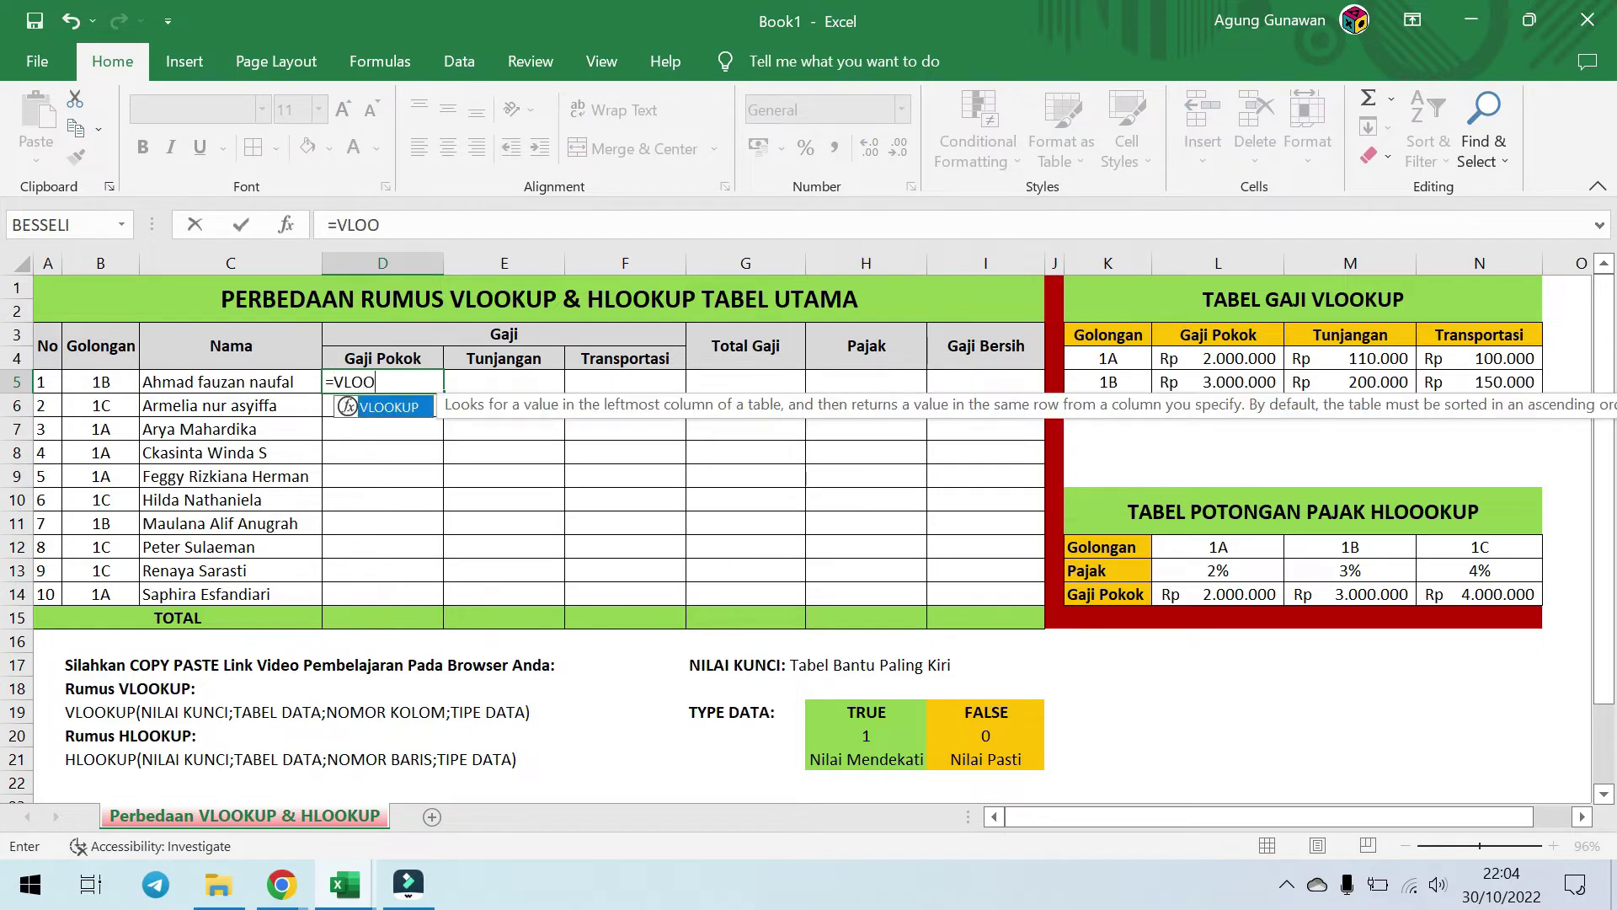
pyautogui.doubleClick(413, 410)
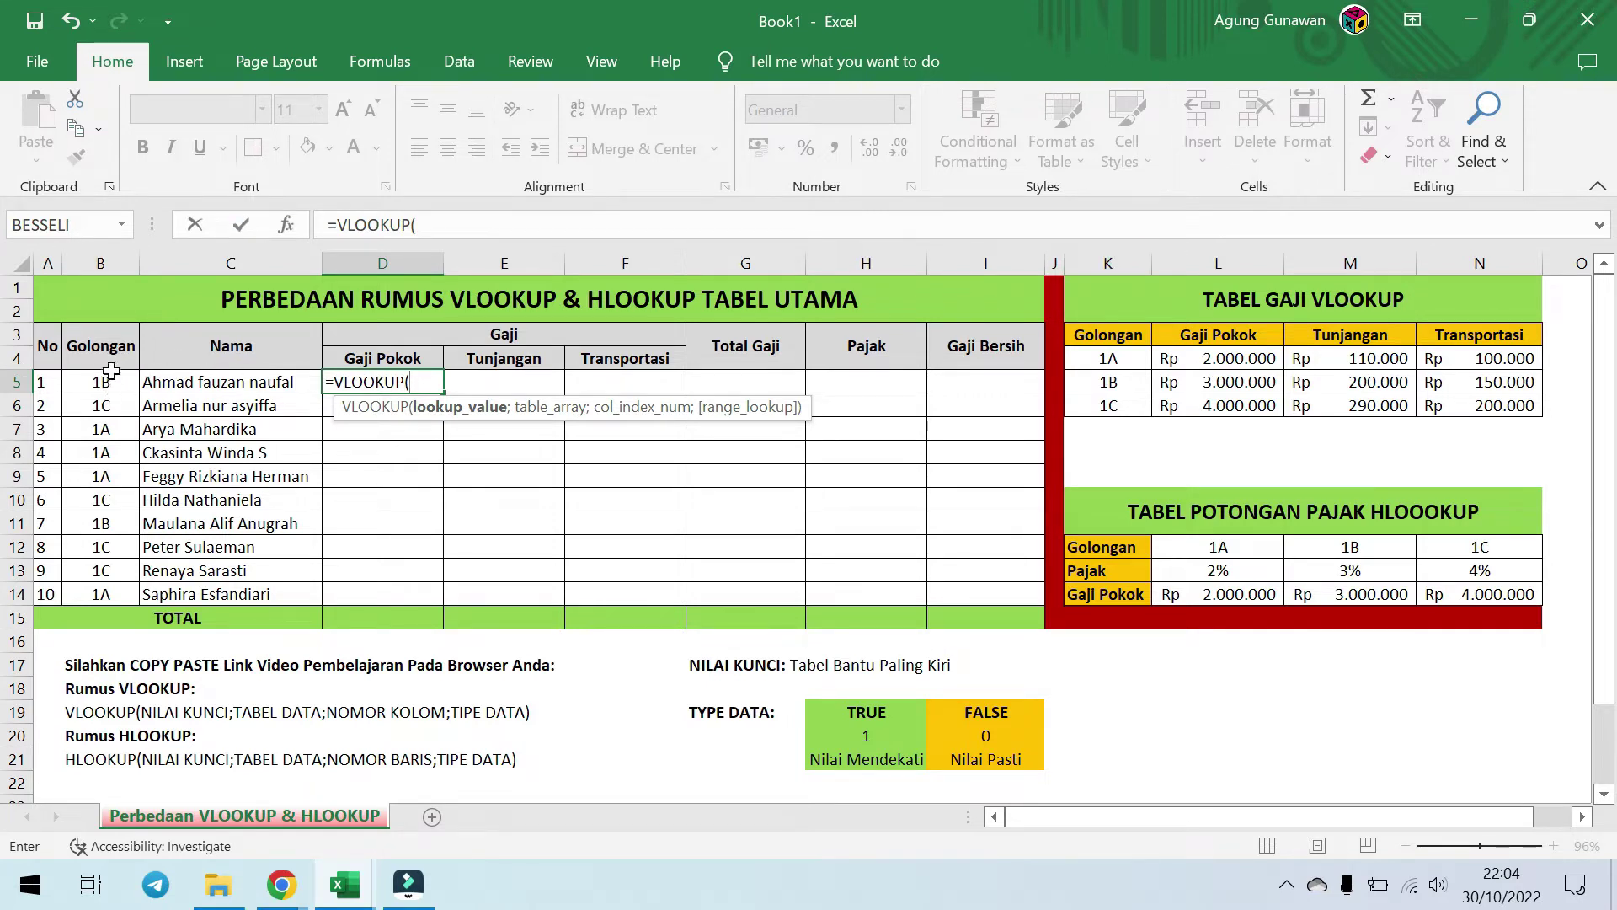
pyautogui.click(104, 381)
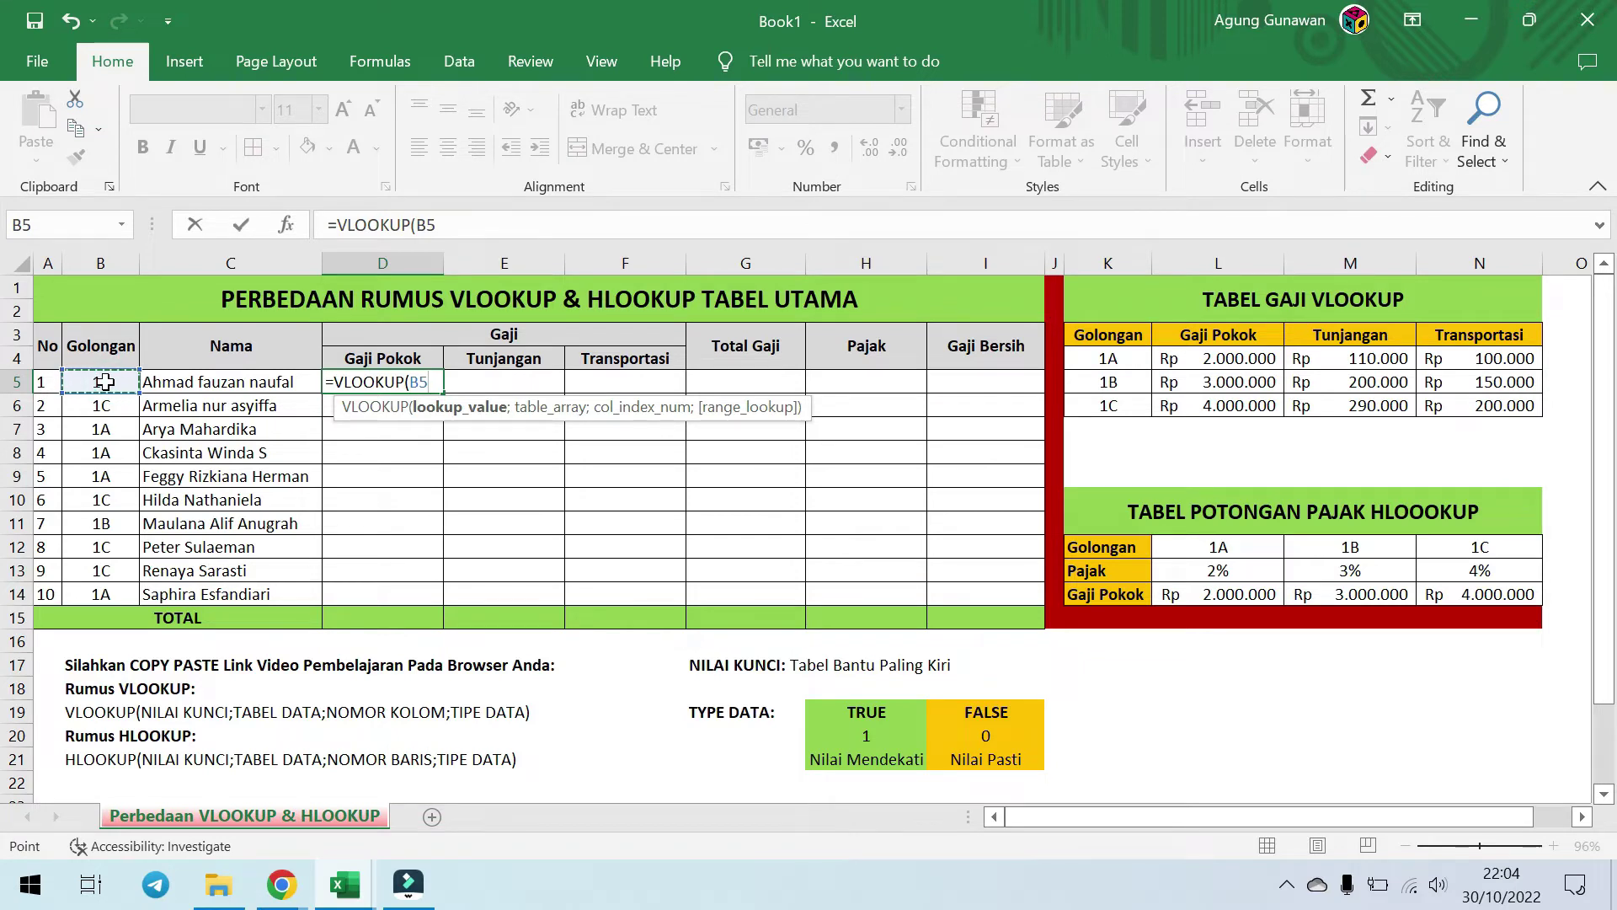
pyautogui.write(';')
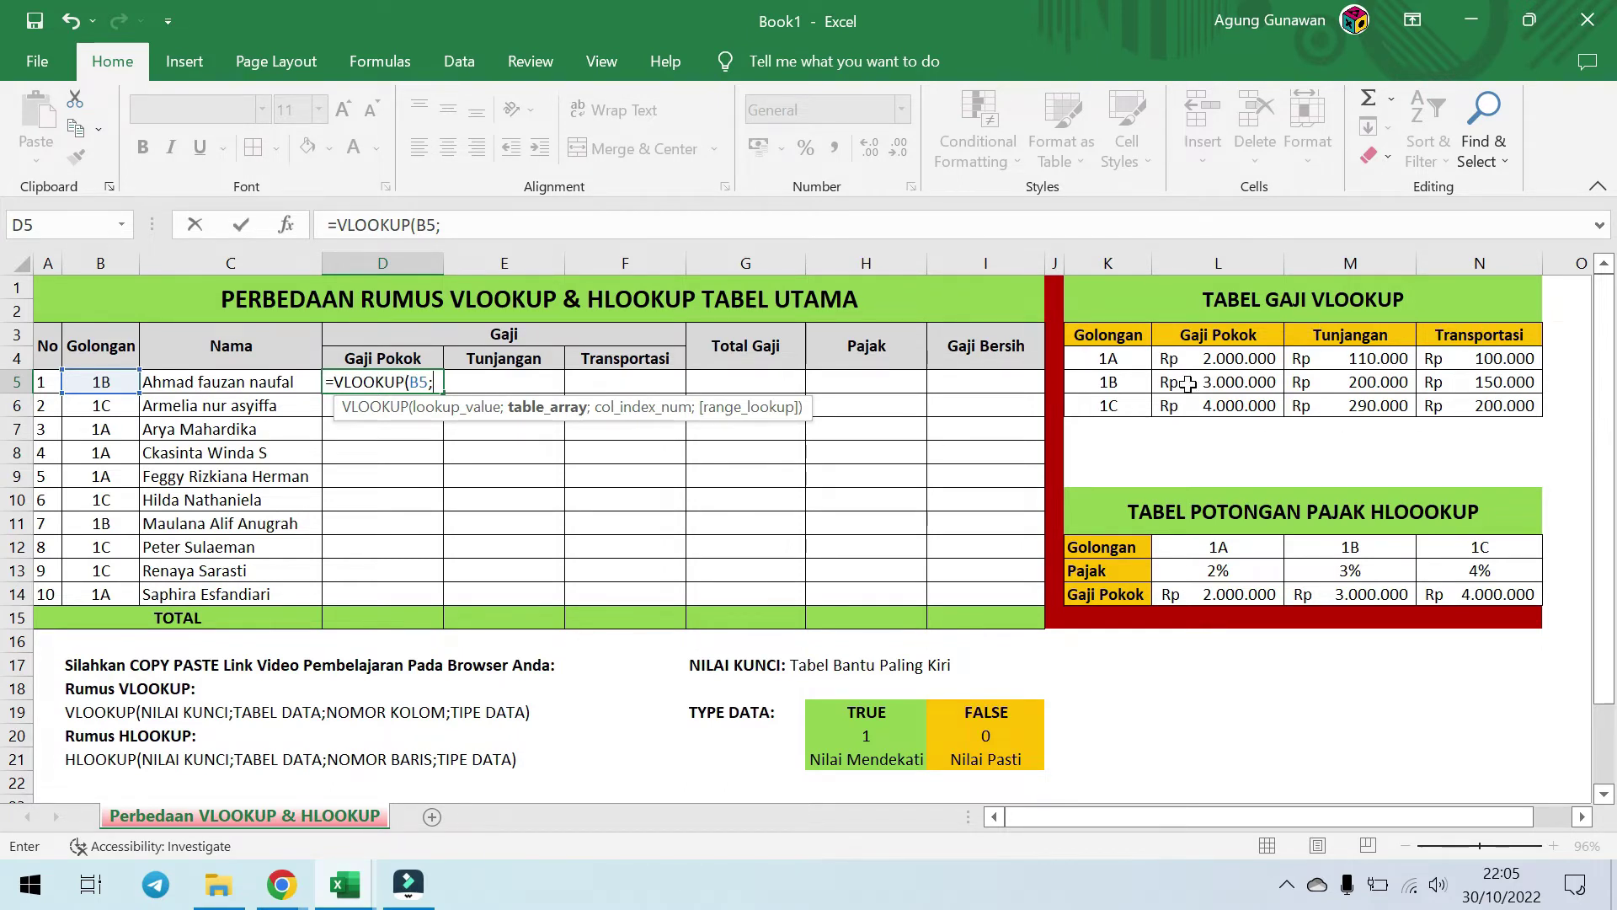
# Step: Complete the D5 formula with TABELGAJI as the table array, column number 2 and match type 0
pyautogui.write('TABEL')
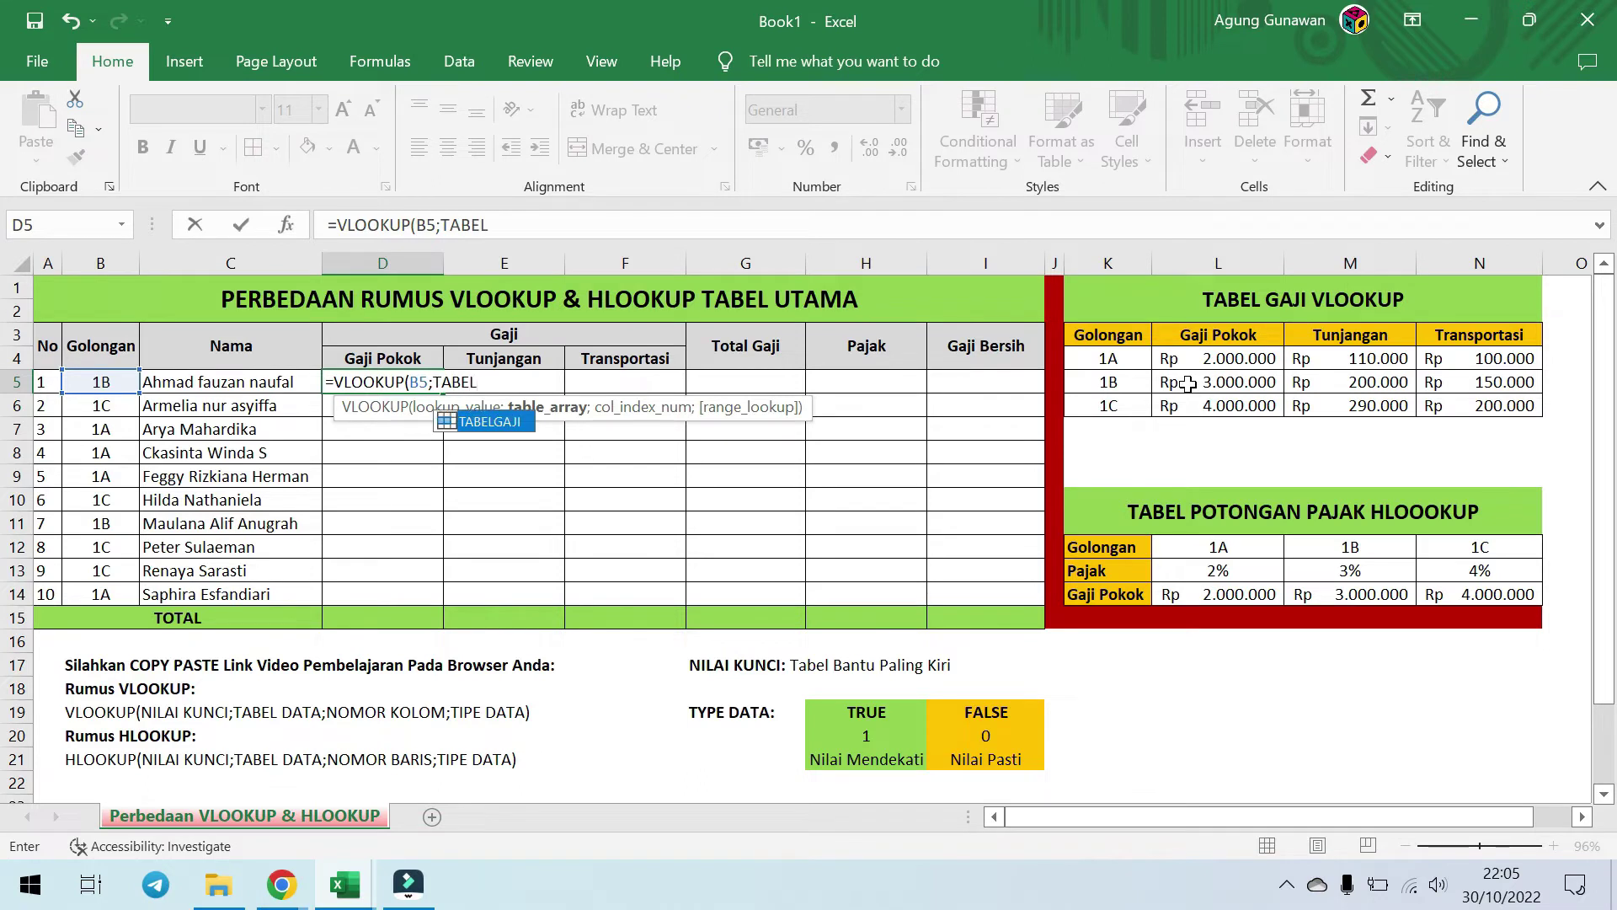
pyautogui.doubleClick(509, 422)
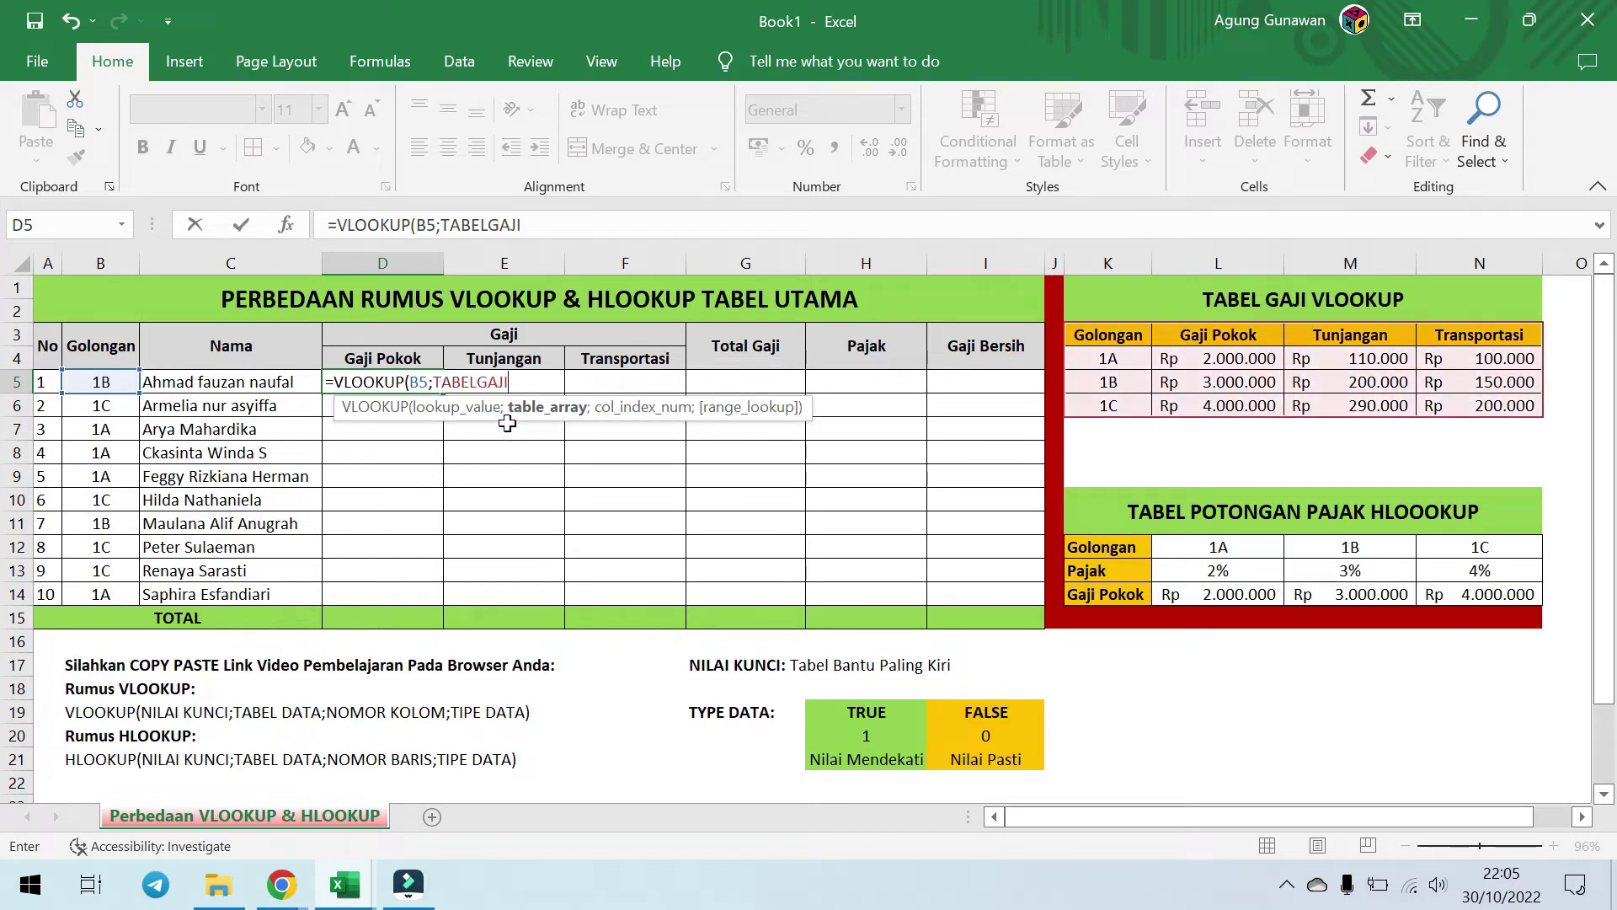
pyautogui.write(';')
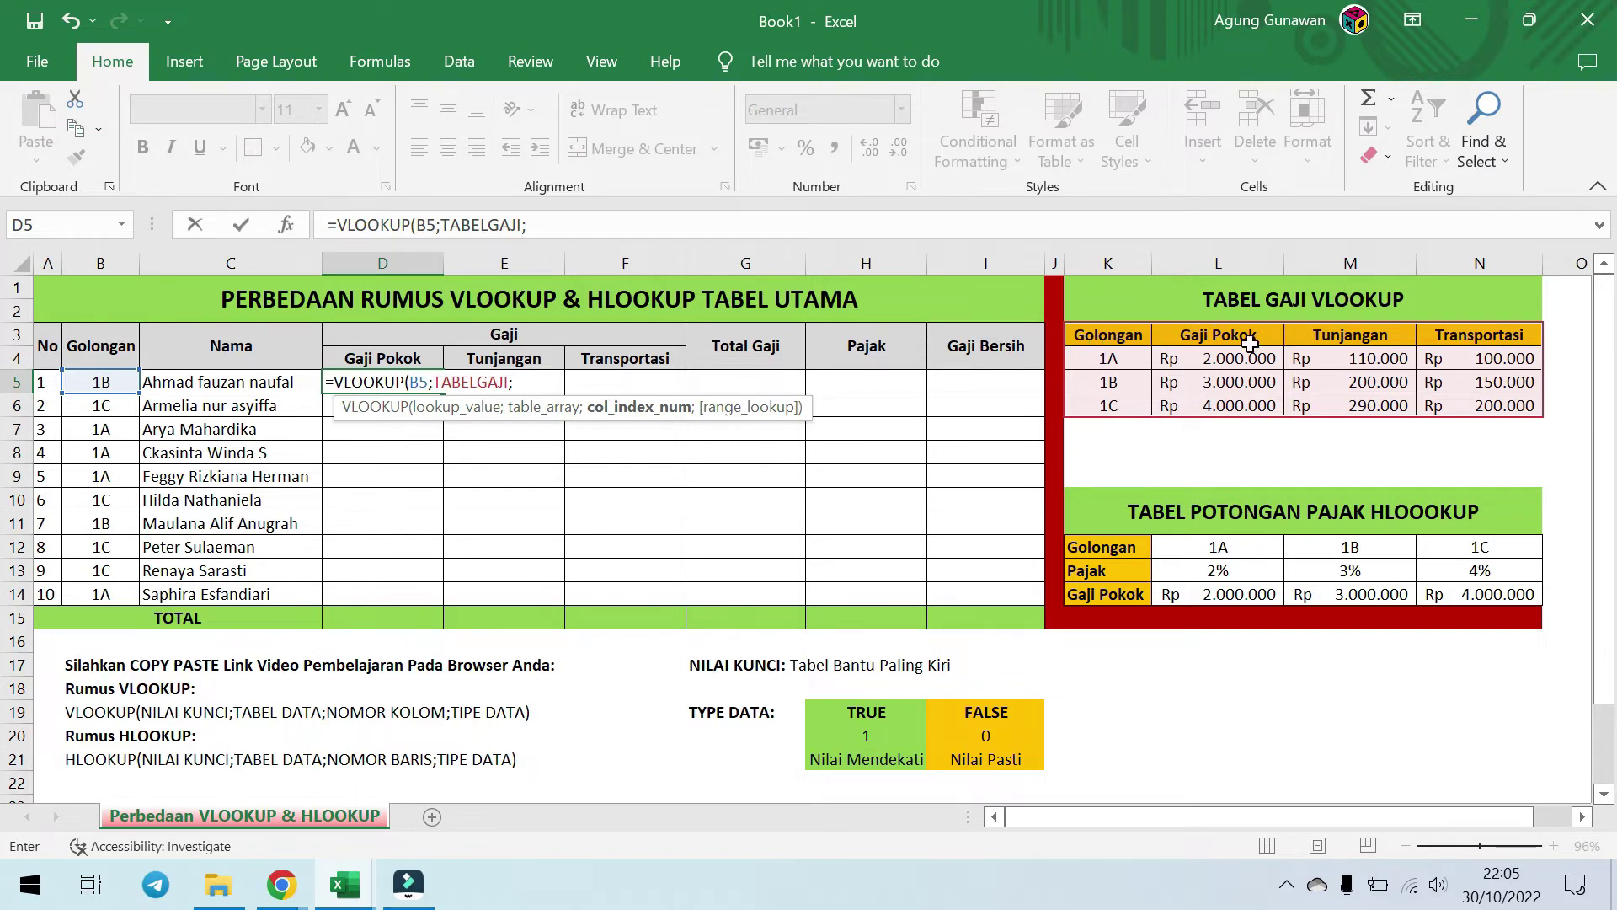
pyautogui.write('2;')
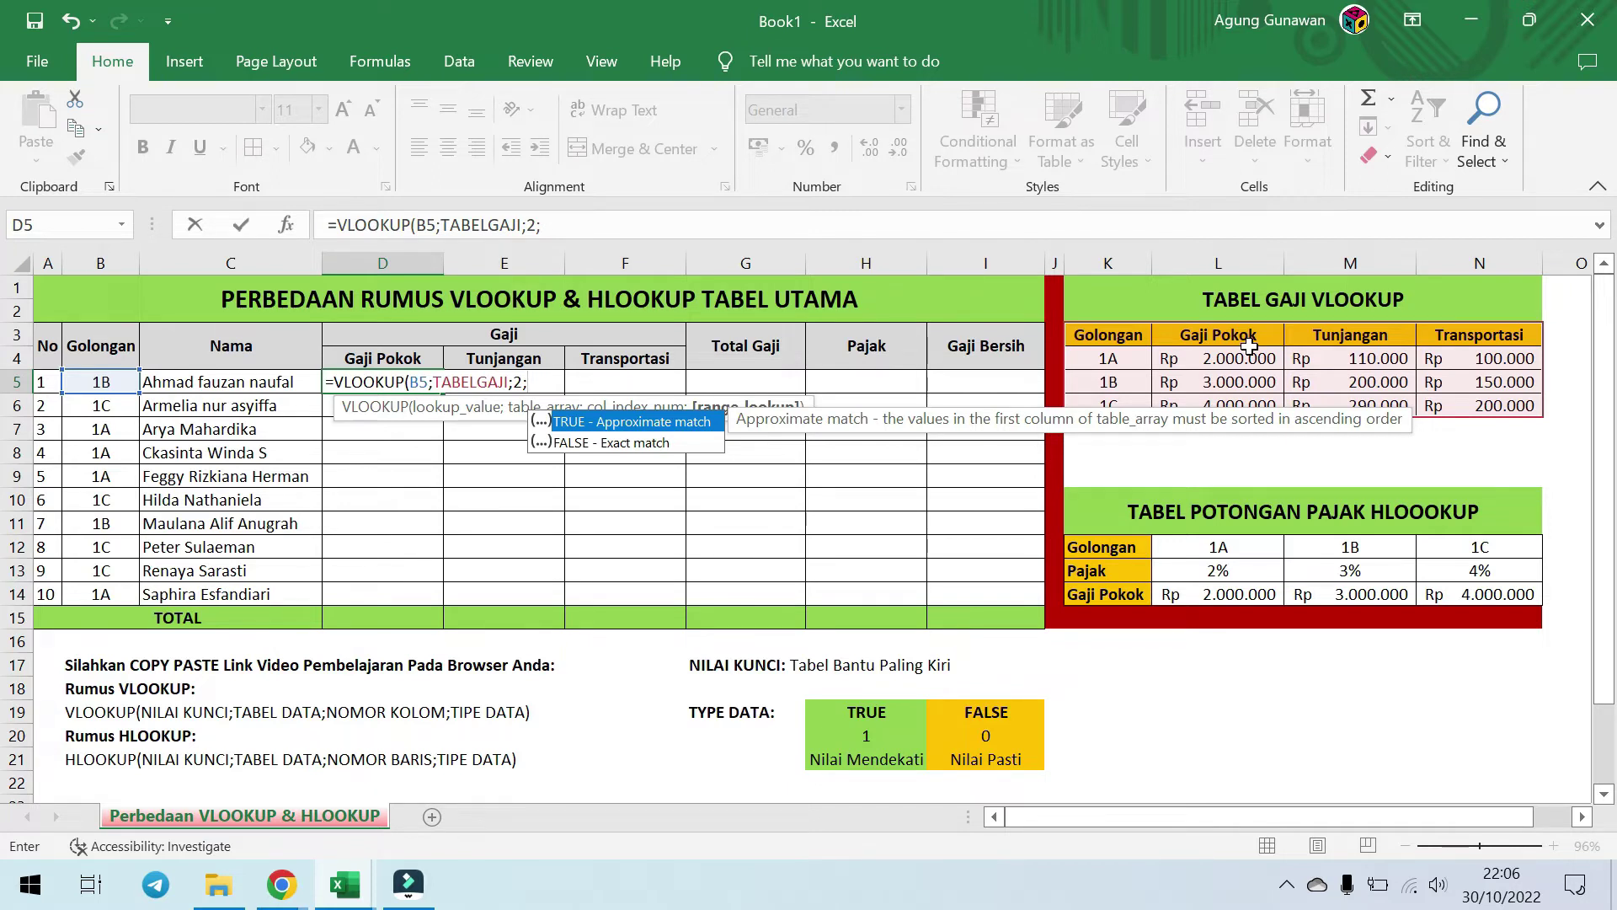
pyautogui.write('0)')
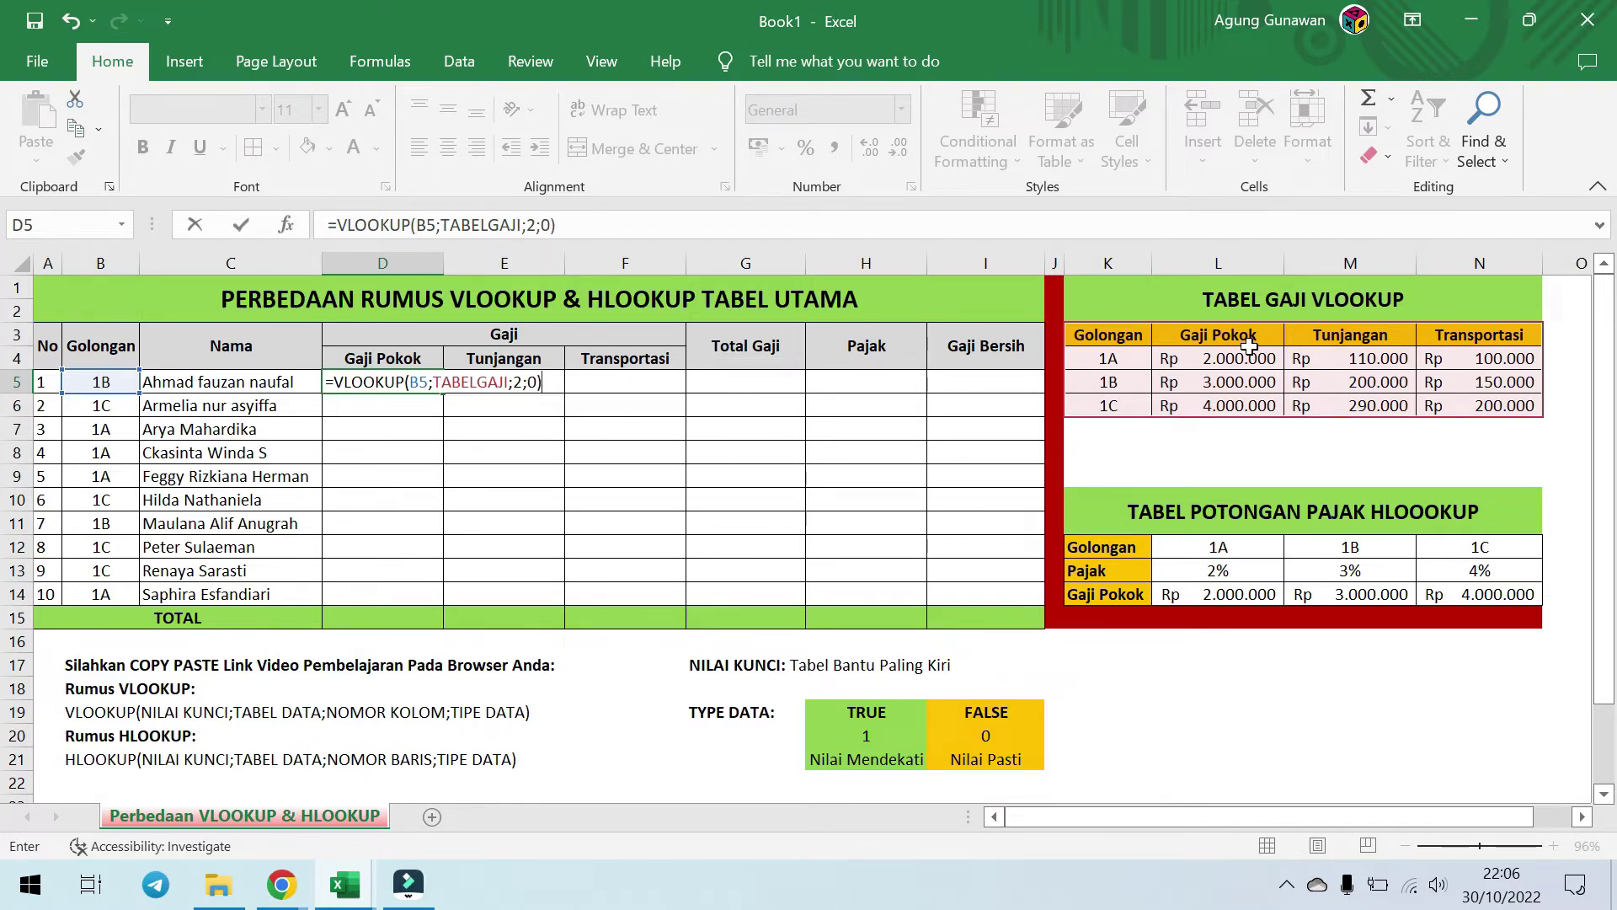
pyautogui.press('Return')
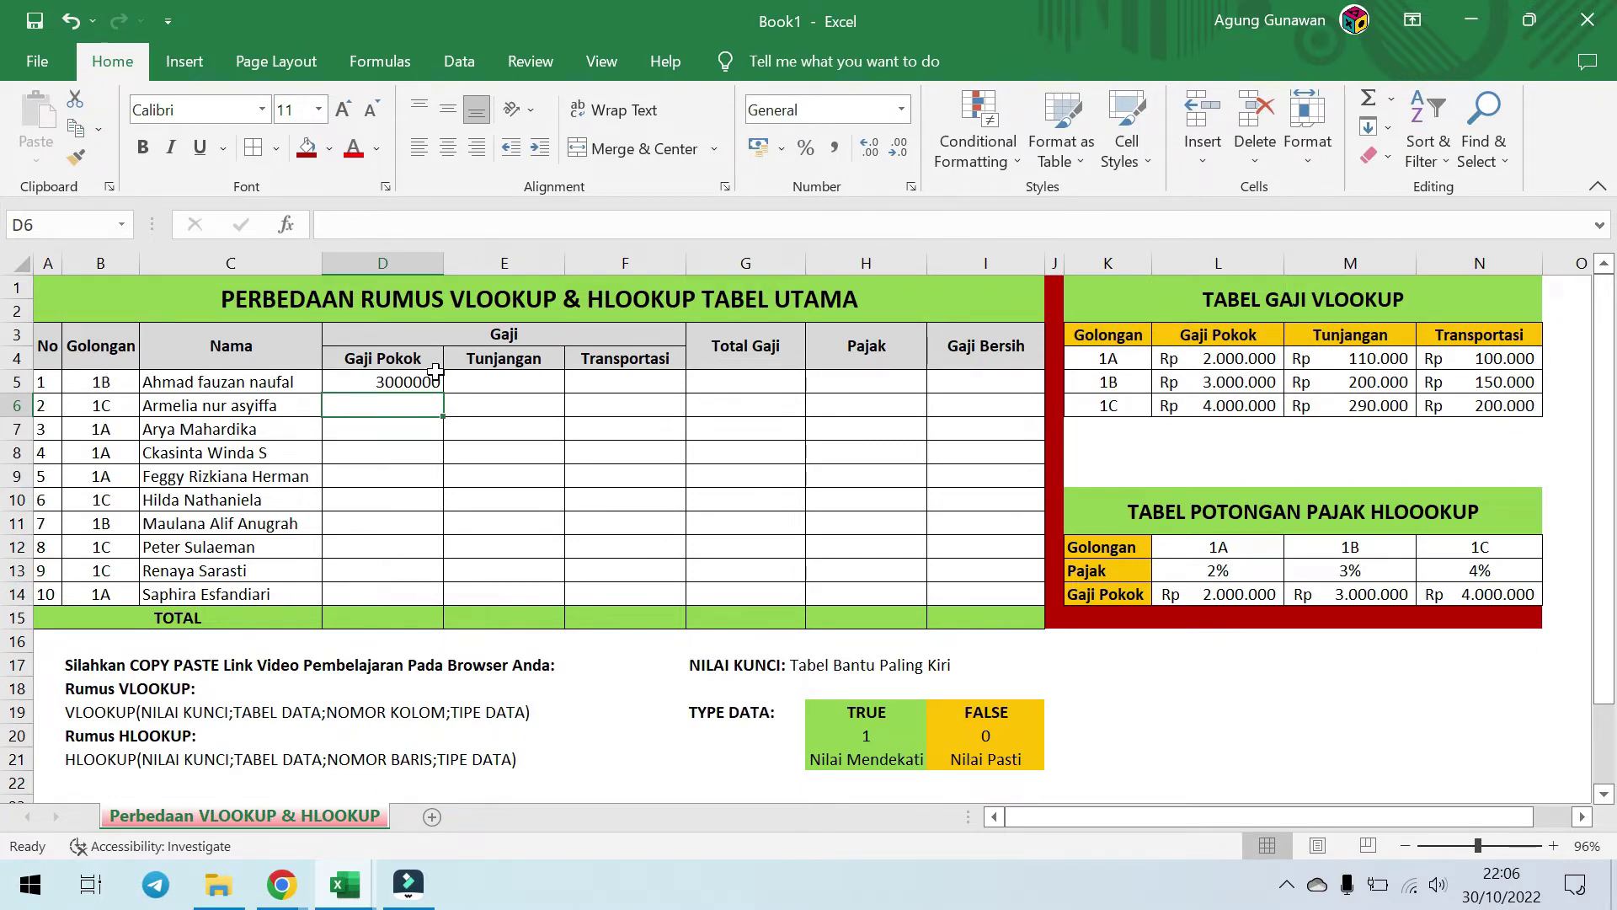
# Step: Fill the Gaji Pokok formula from D5 down through D15
pyautogui.click(1239, 379)
pyautogui.click(405, 380)
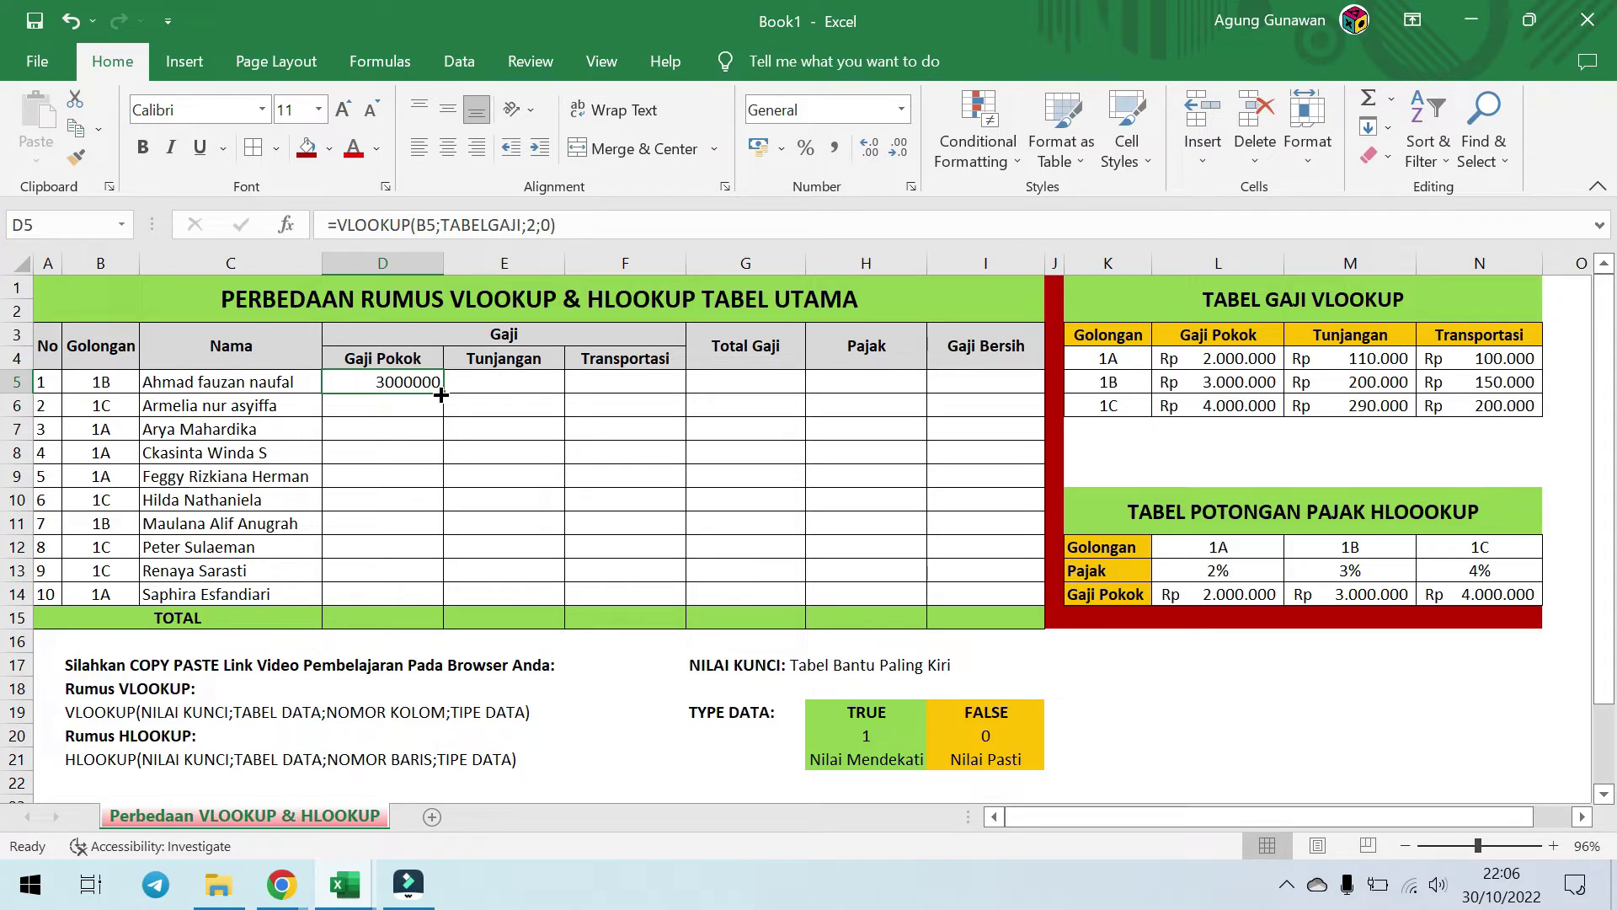
pyautogui.moveTo(441, 394); pyautogui.dragTo(410, 619)
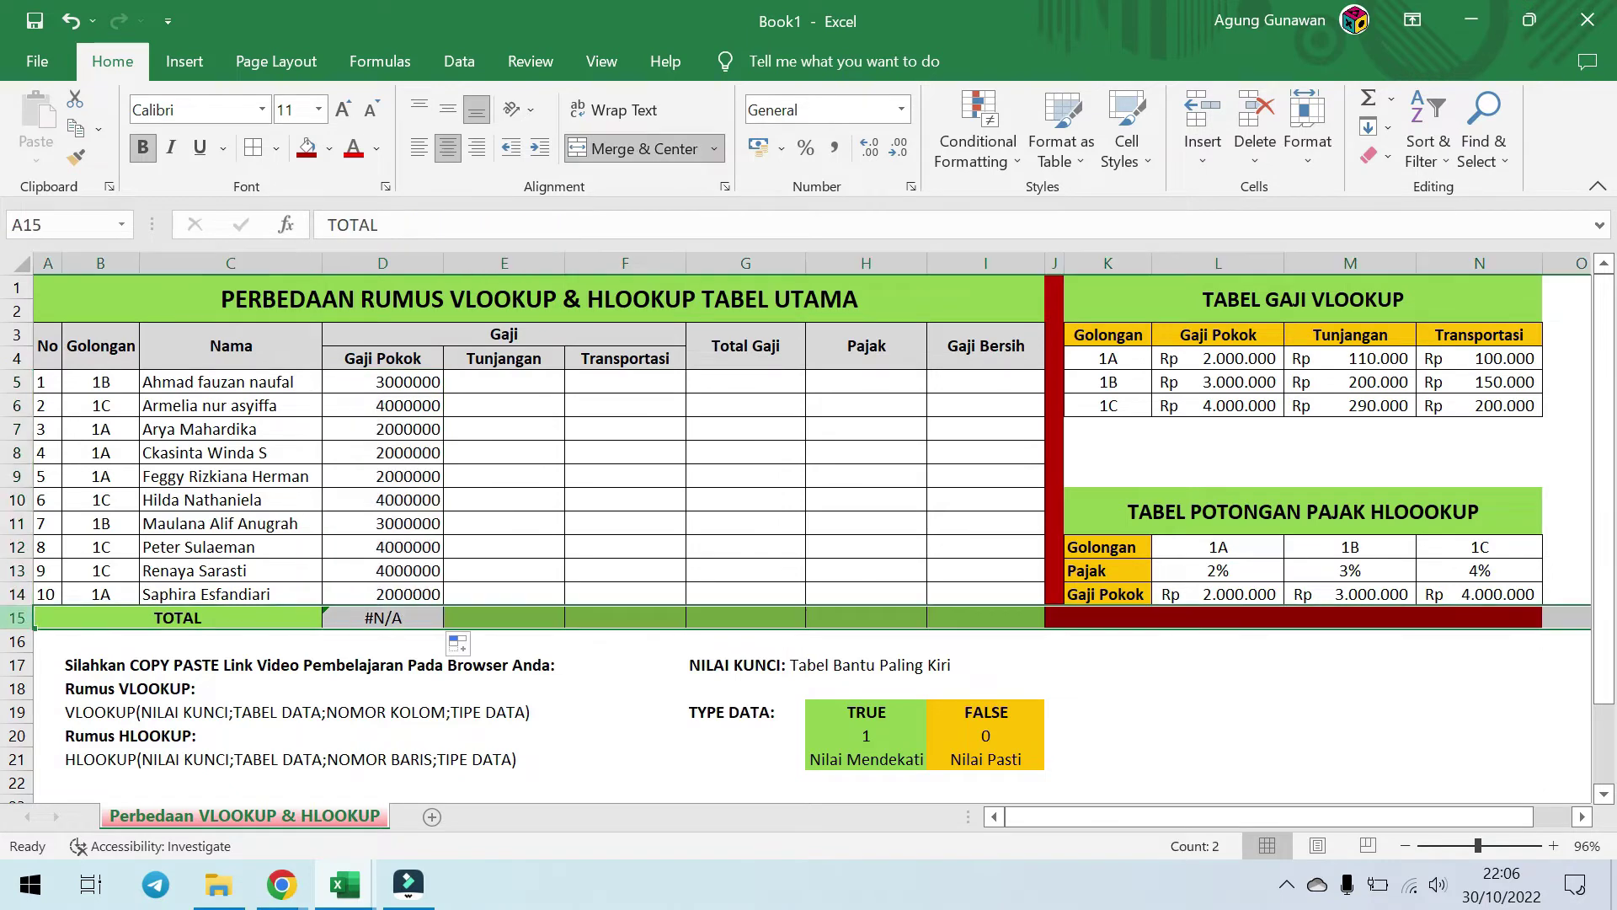
# Step: Copy the Gaji Pokok formula from D5 into Tunjangan cell E5
pyautogui.click(515, 379)
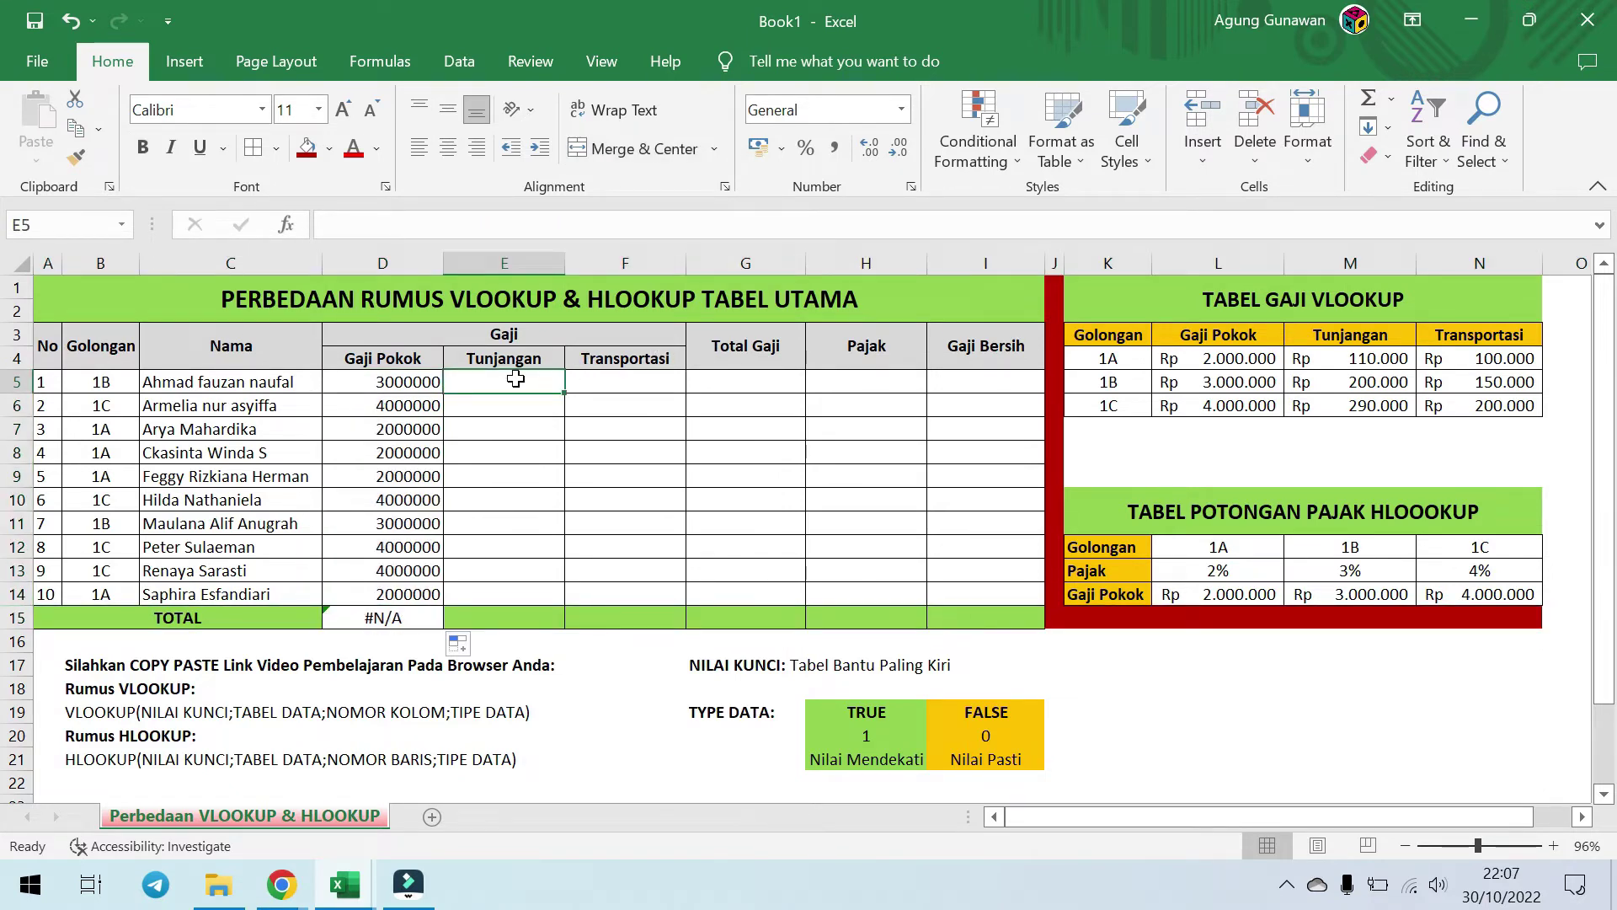
pyautogui.click(400, 381)
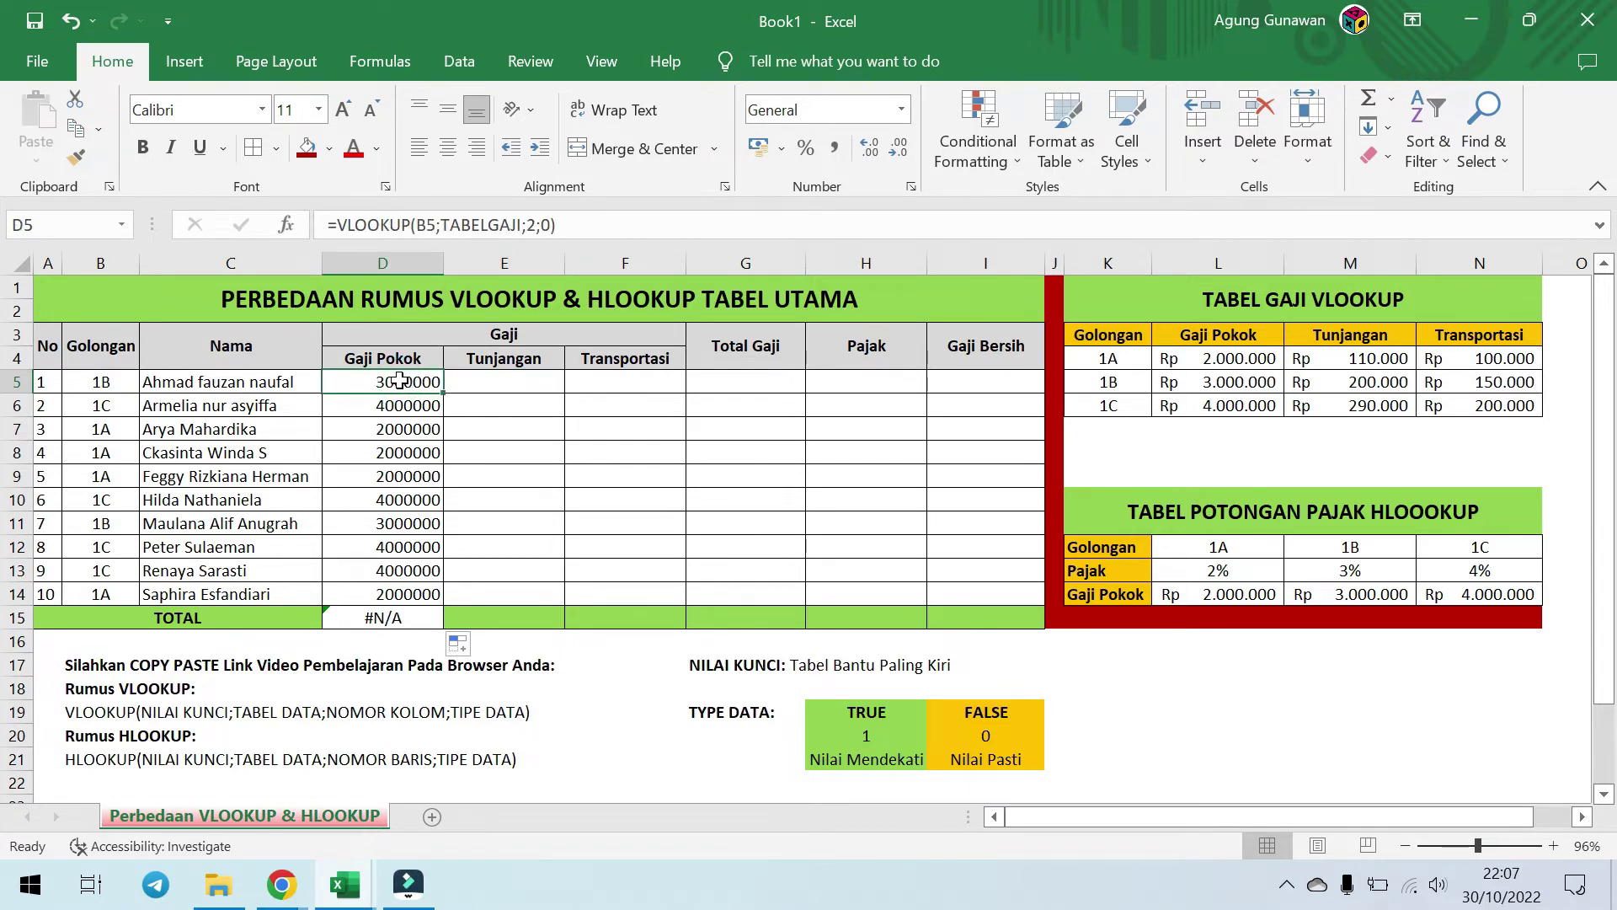
pyautogui.hotkey('ctrl', 'c')
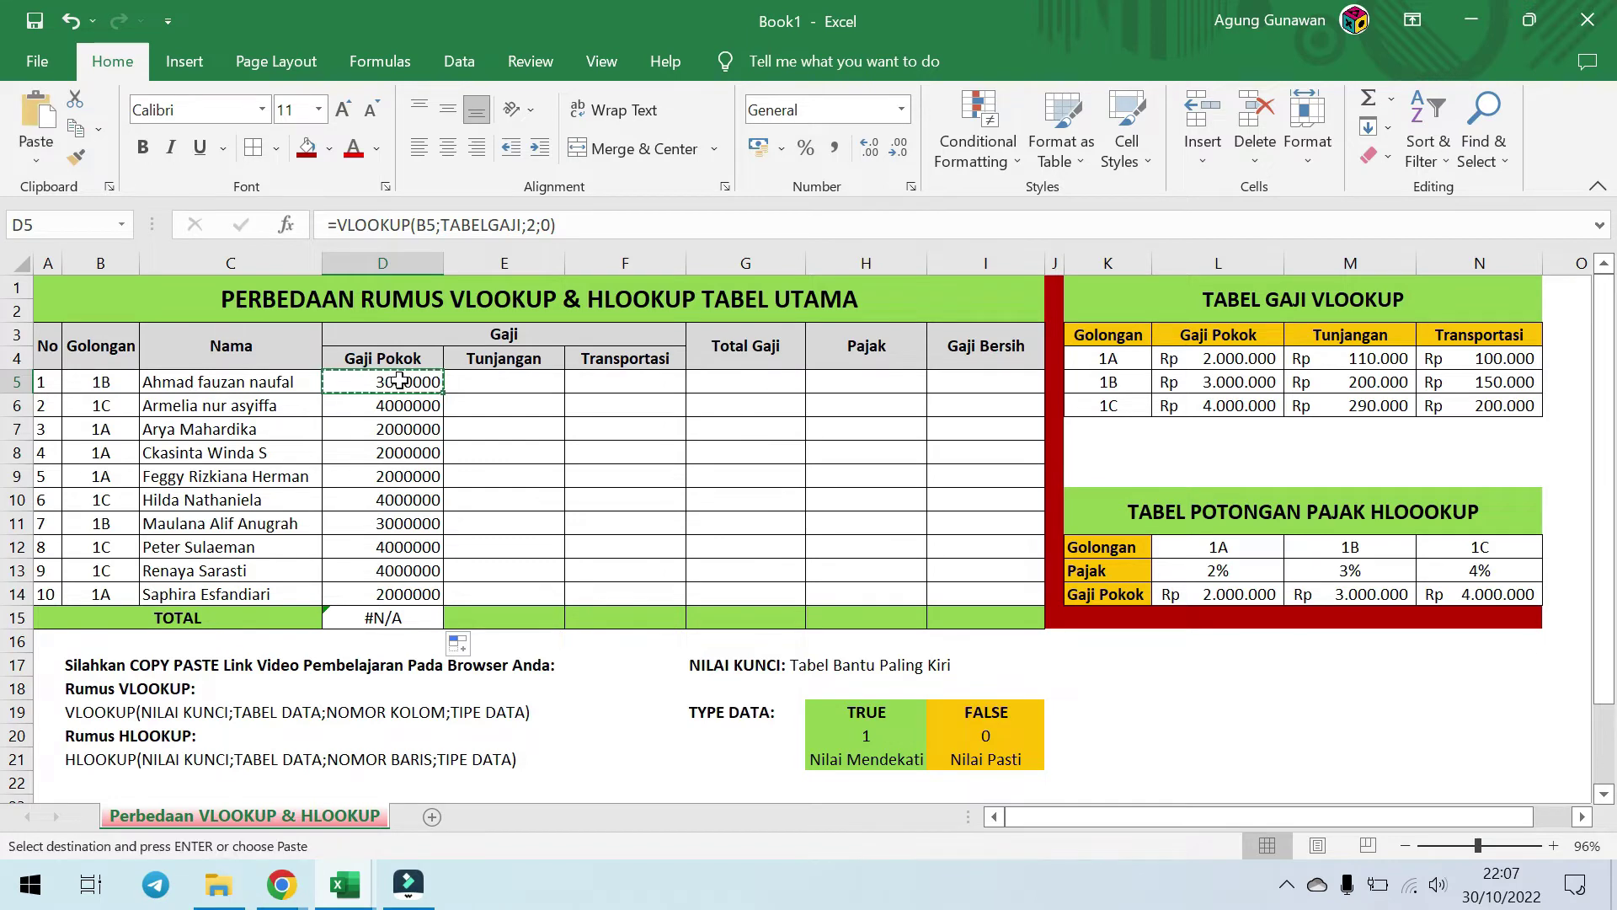
pyautogui.click(494, 379)
pyautogui.hotkey('ctrl', 'v')
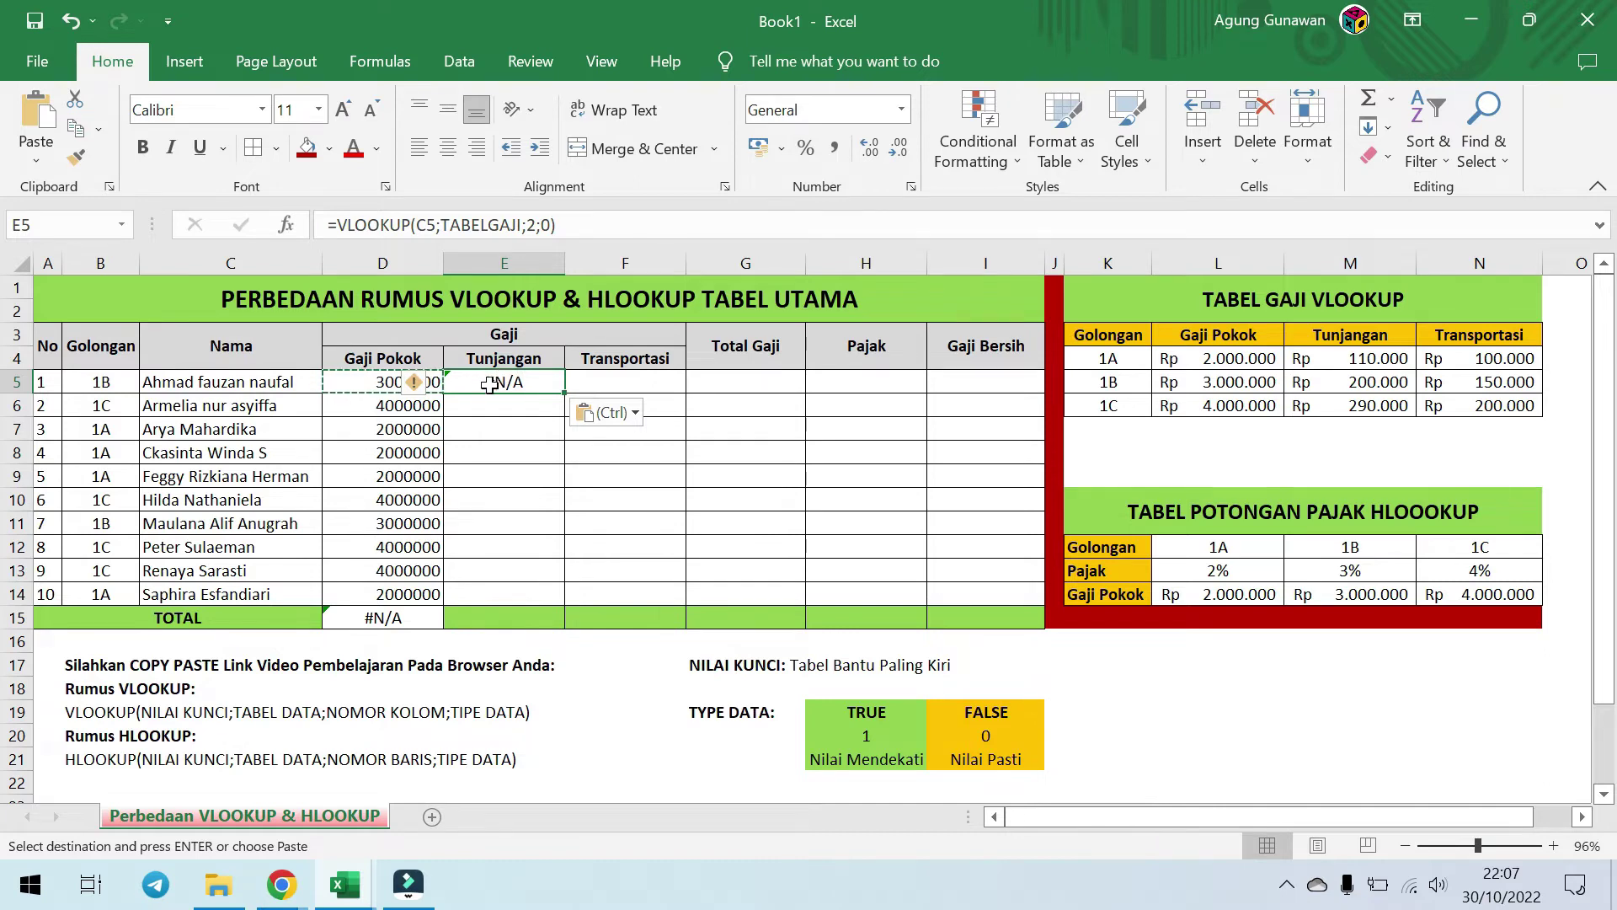
# Step: Edit the E5 formula to use B5 as the lookup value and 3 as the column number
pyautogui.doubleClick(490, 381)
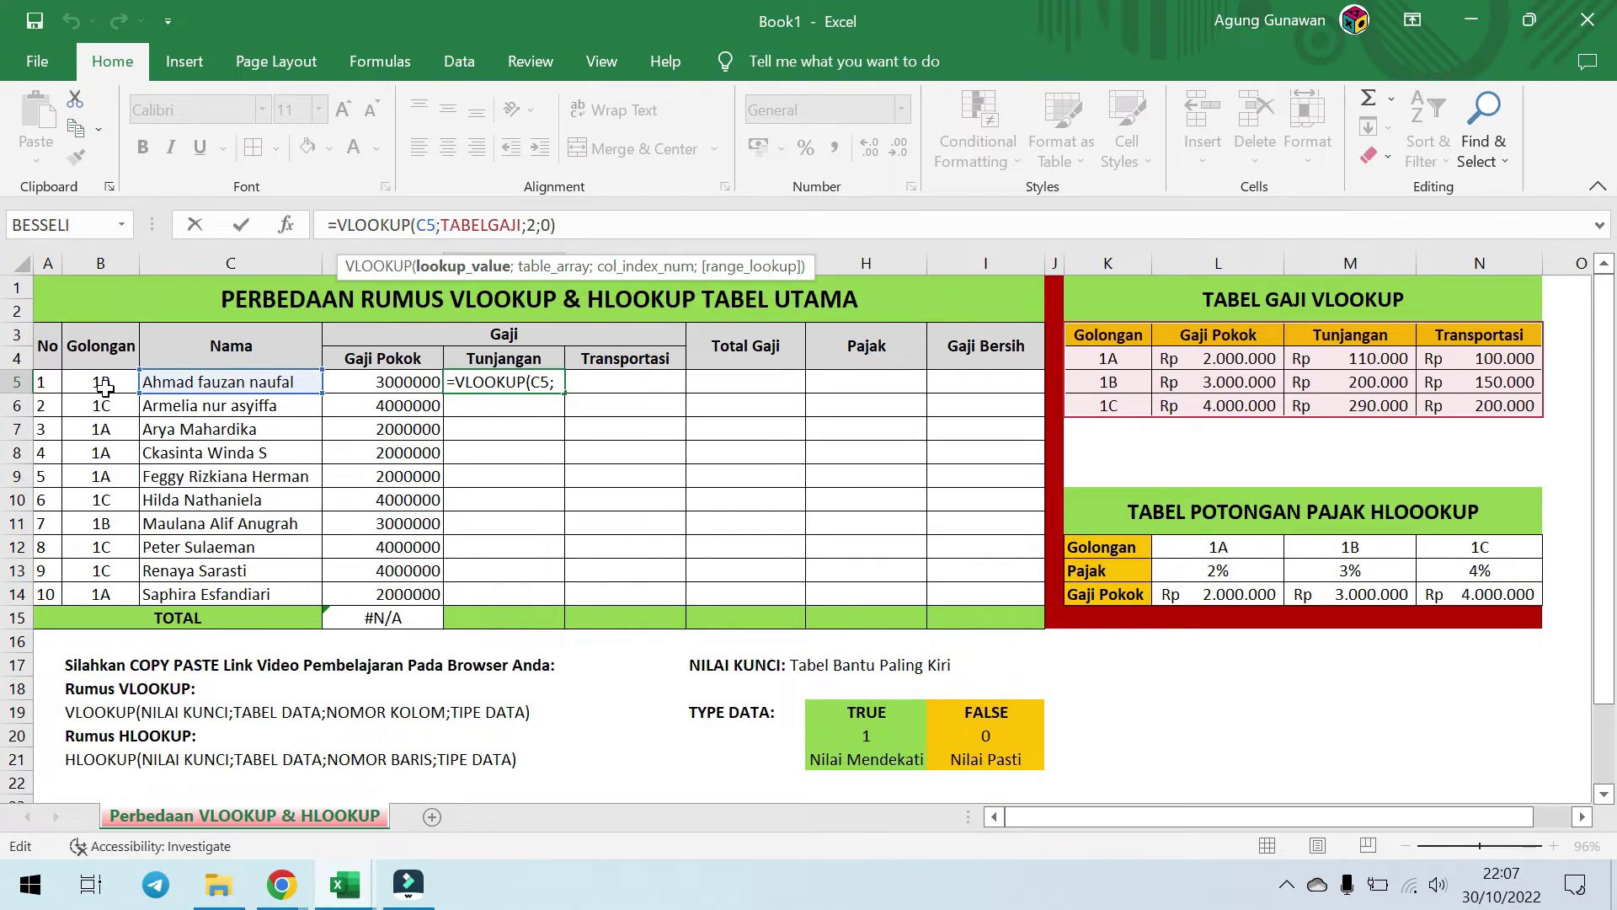
pyautogui.press('BackSpace')
pyautogui.press('BackSpace')
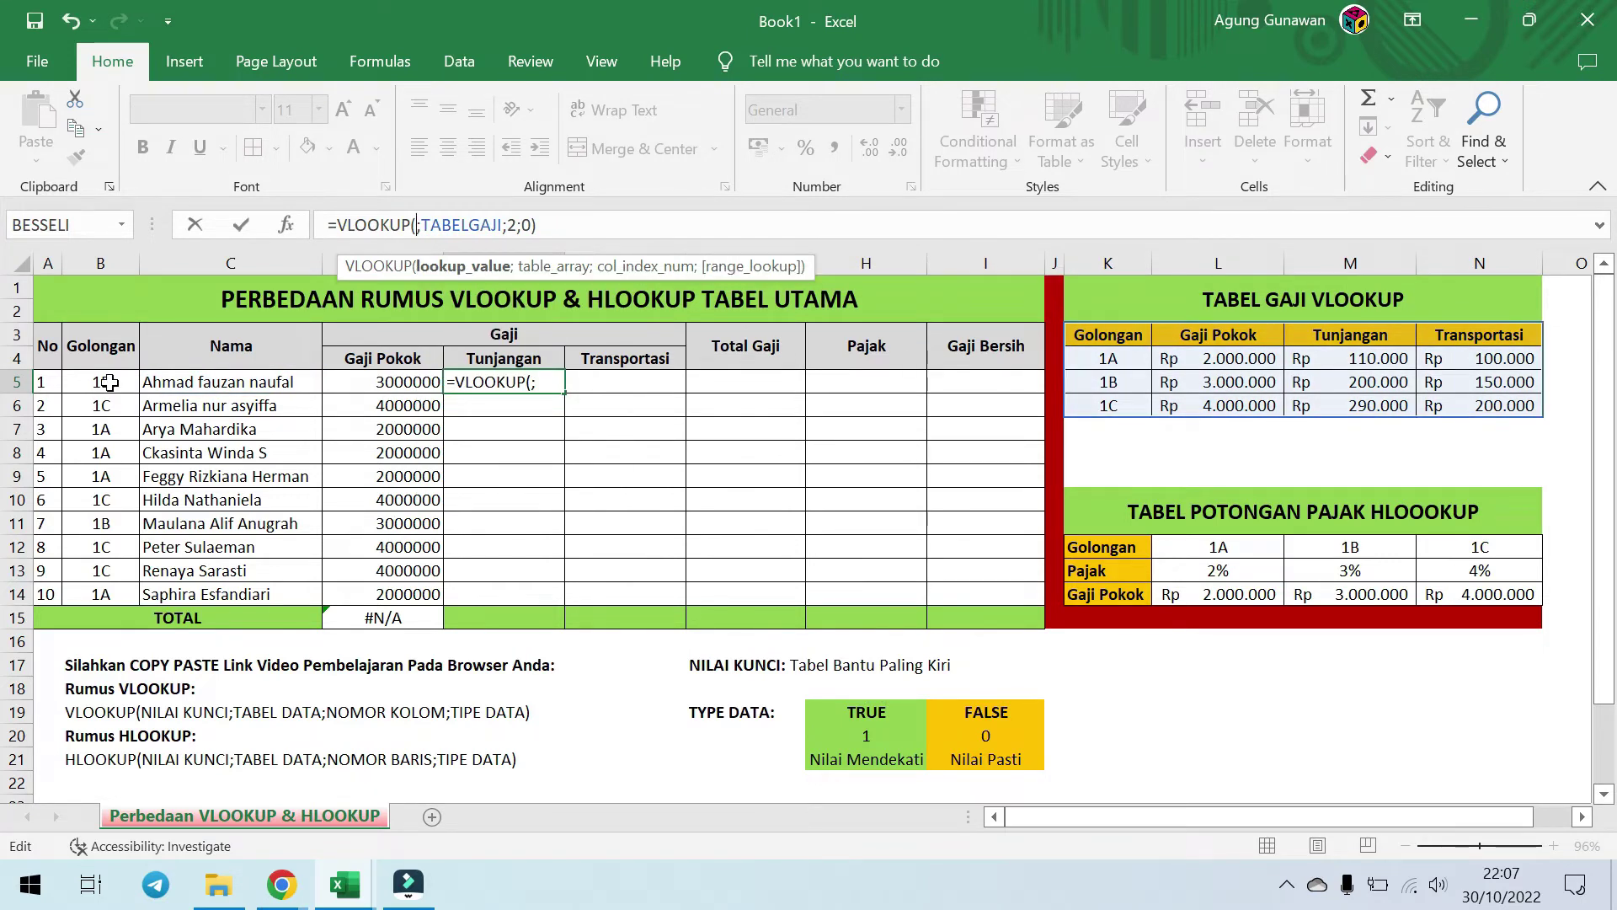
pyautogui.click(110, 382)
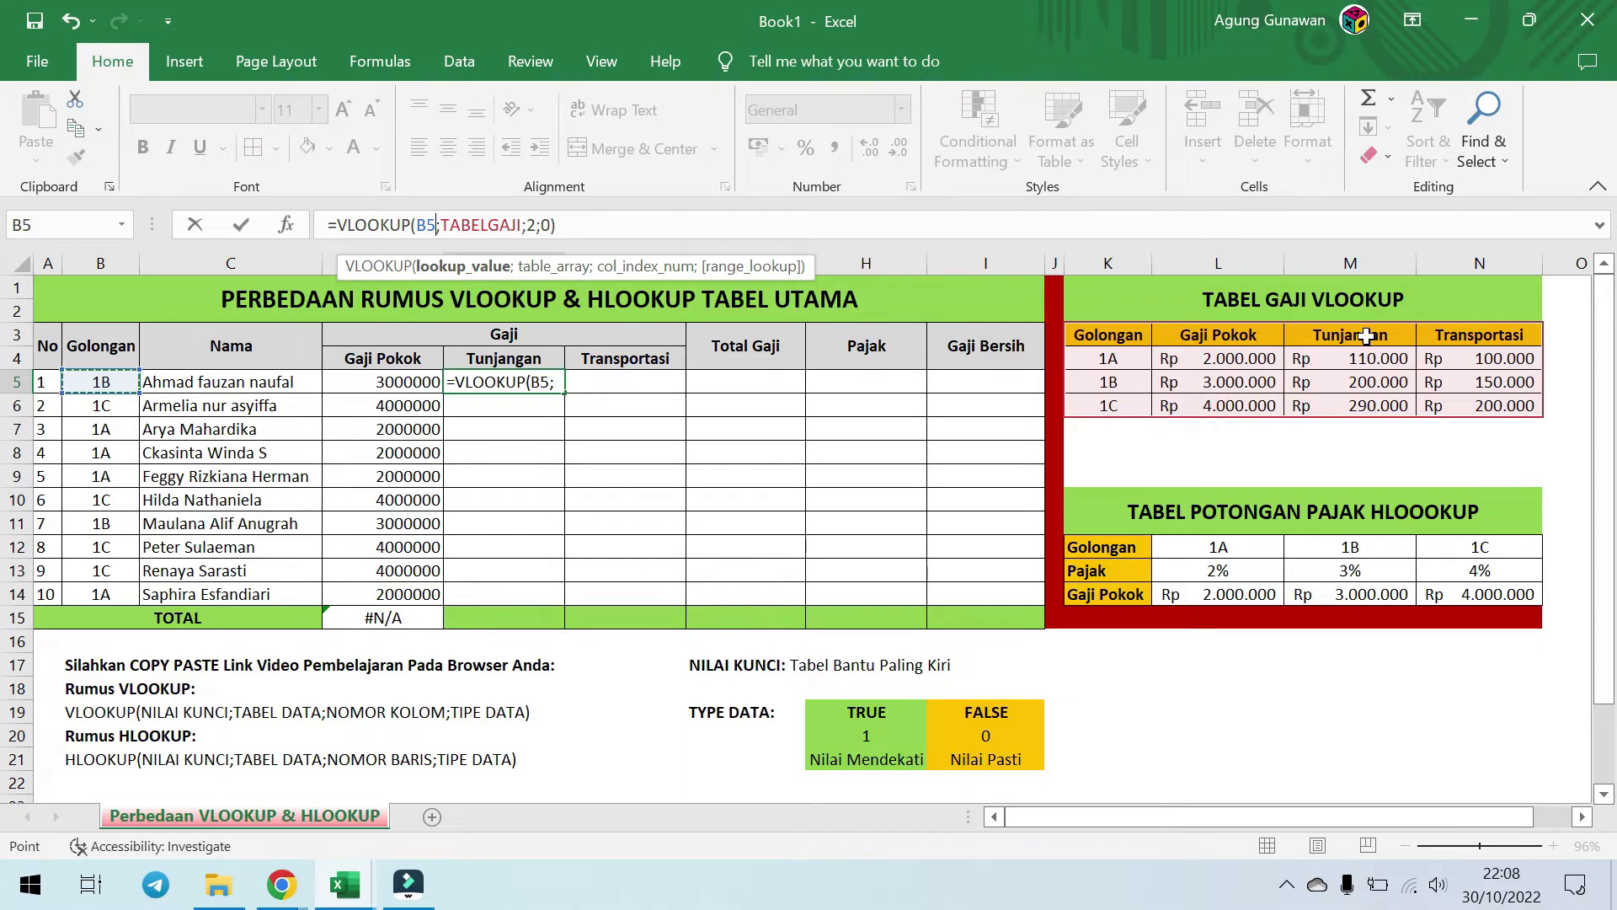
pyautogui.click(533, 225)
pyautogui.press('BackSpace')
pyautogui.write('3')
pyautogui.press('Return')
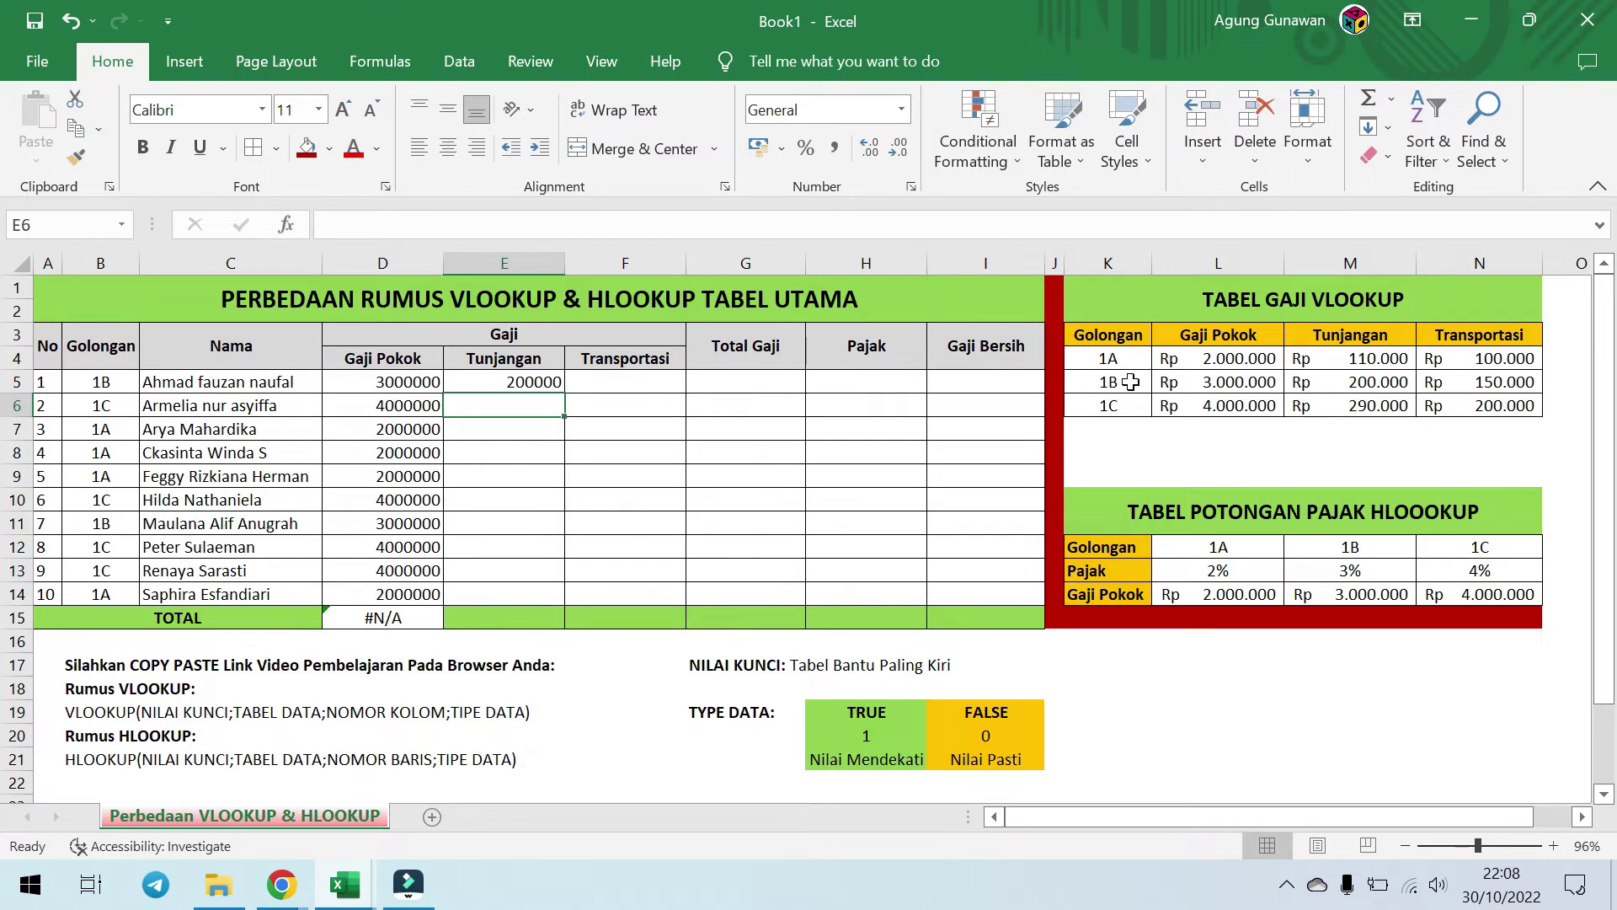
# Step: Check the 1B row of TABEL GAJI VLOOKUP and fill the Tunjangan formula from E5 down through E15
pyautogui.moveTo(1094, 382); pyautogui.dragTo(1387, 377)
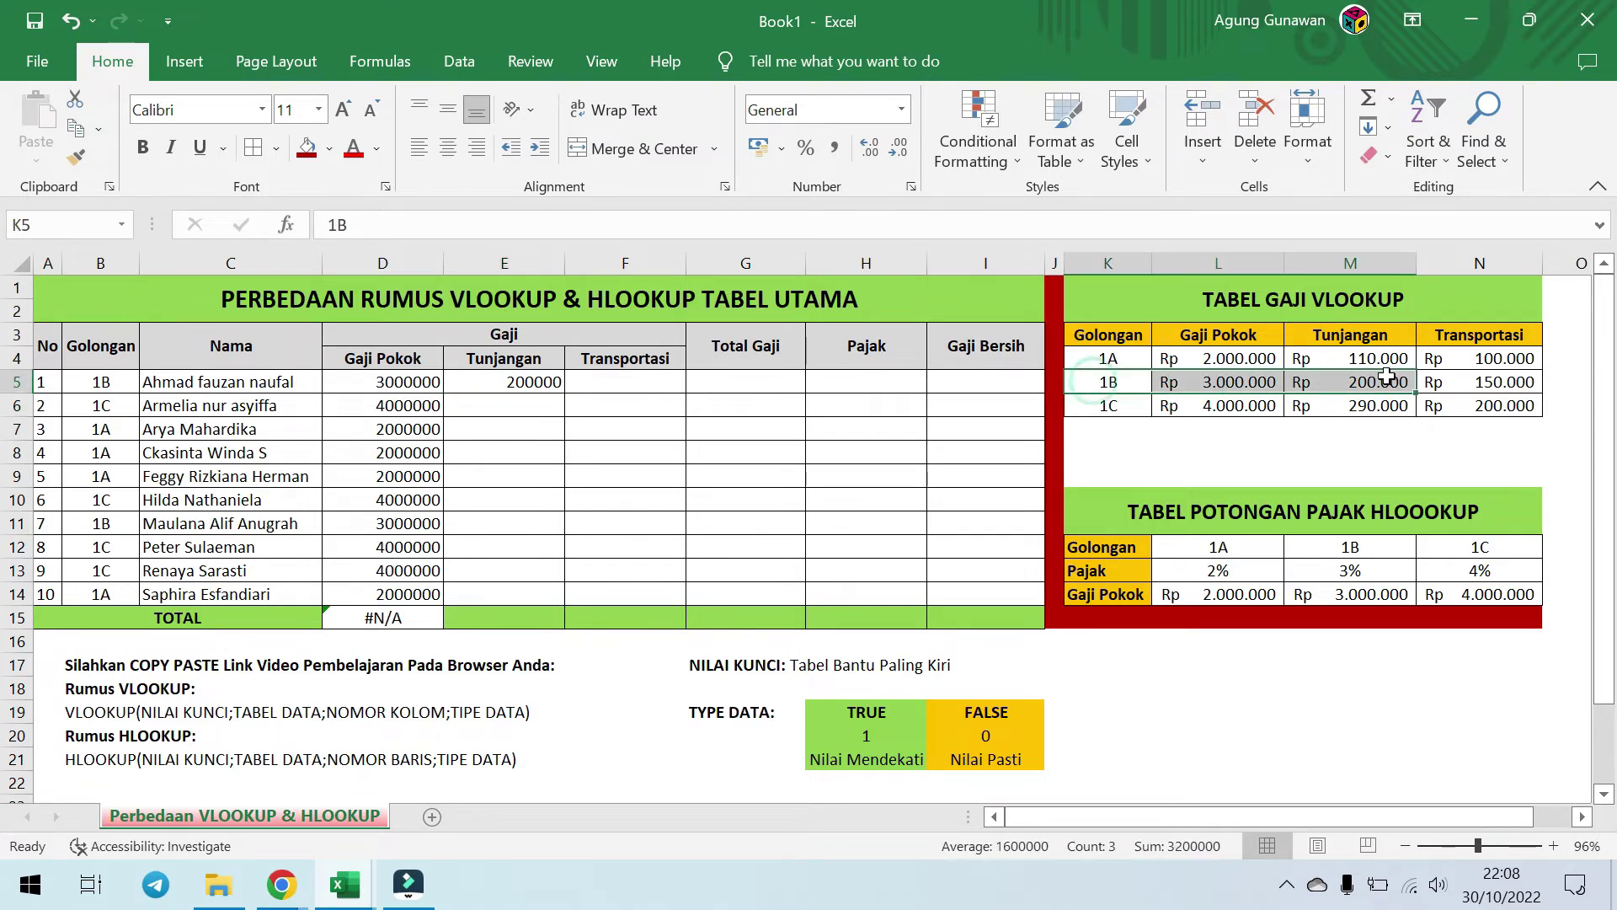
pyautogui.click(516, 382)
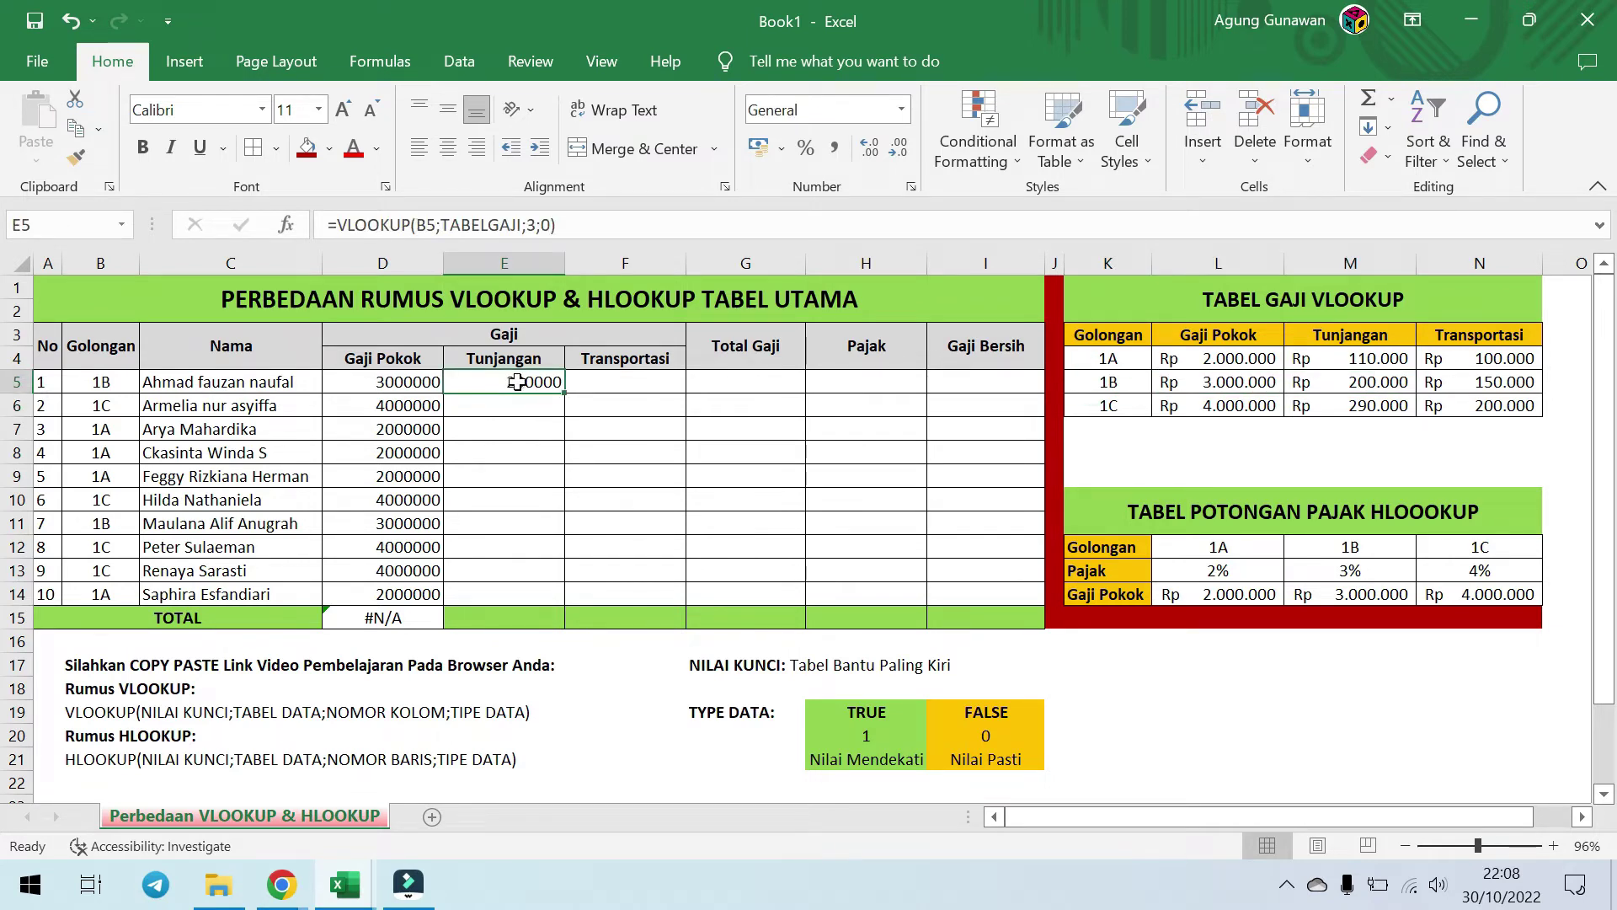
pyautogui.doubleClick(563, 393)
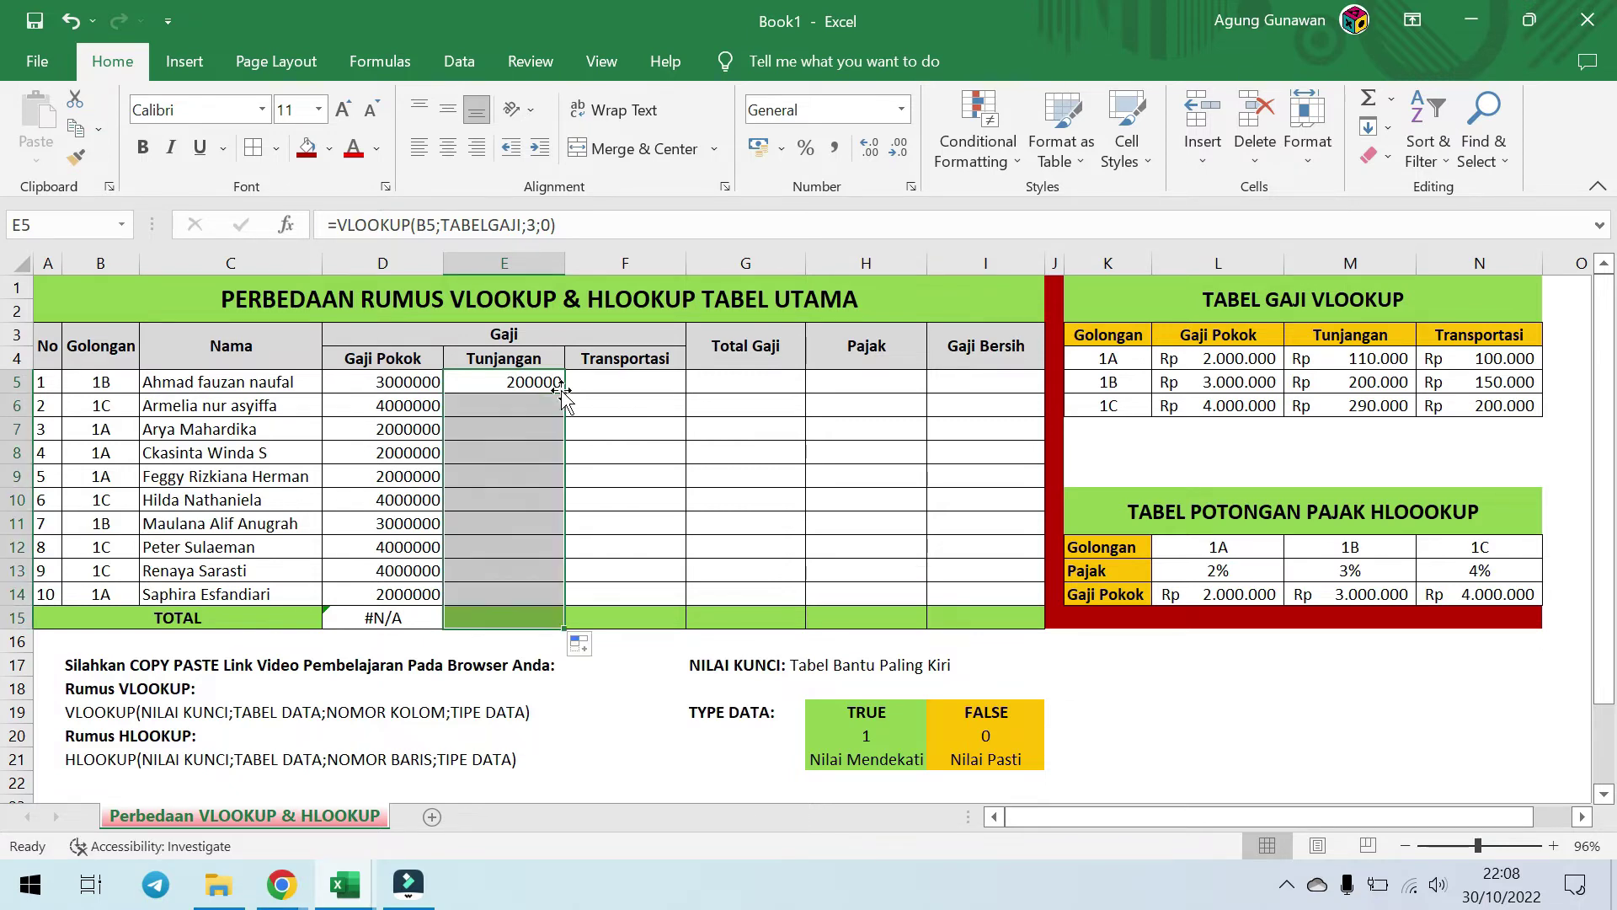
# Step: Copy the Tunjangan formula from E5 into Transportasi cell F5
pyautogui.click(637, 387)
pyautogui.click(550, 381)
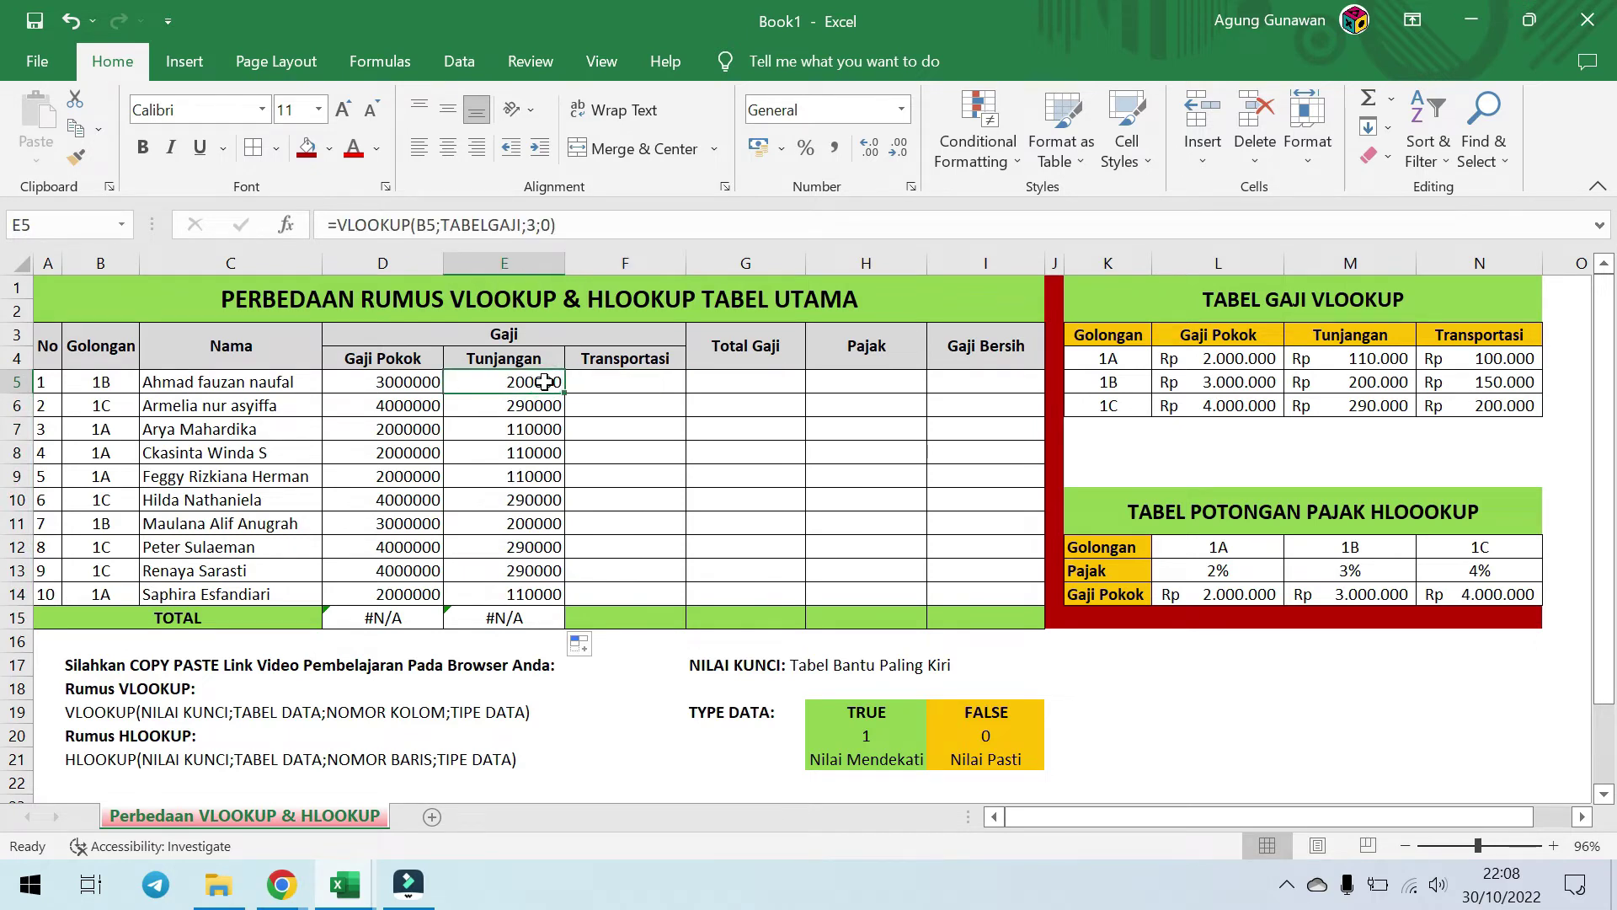
pyautogui.hotkey('ctrl', 'c')
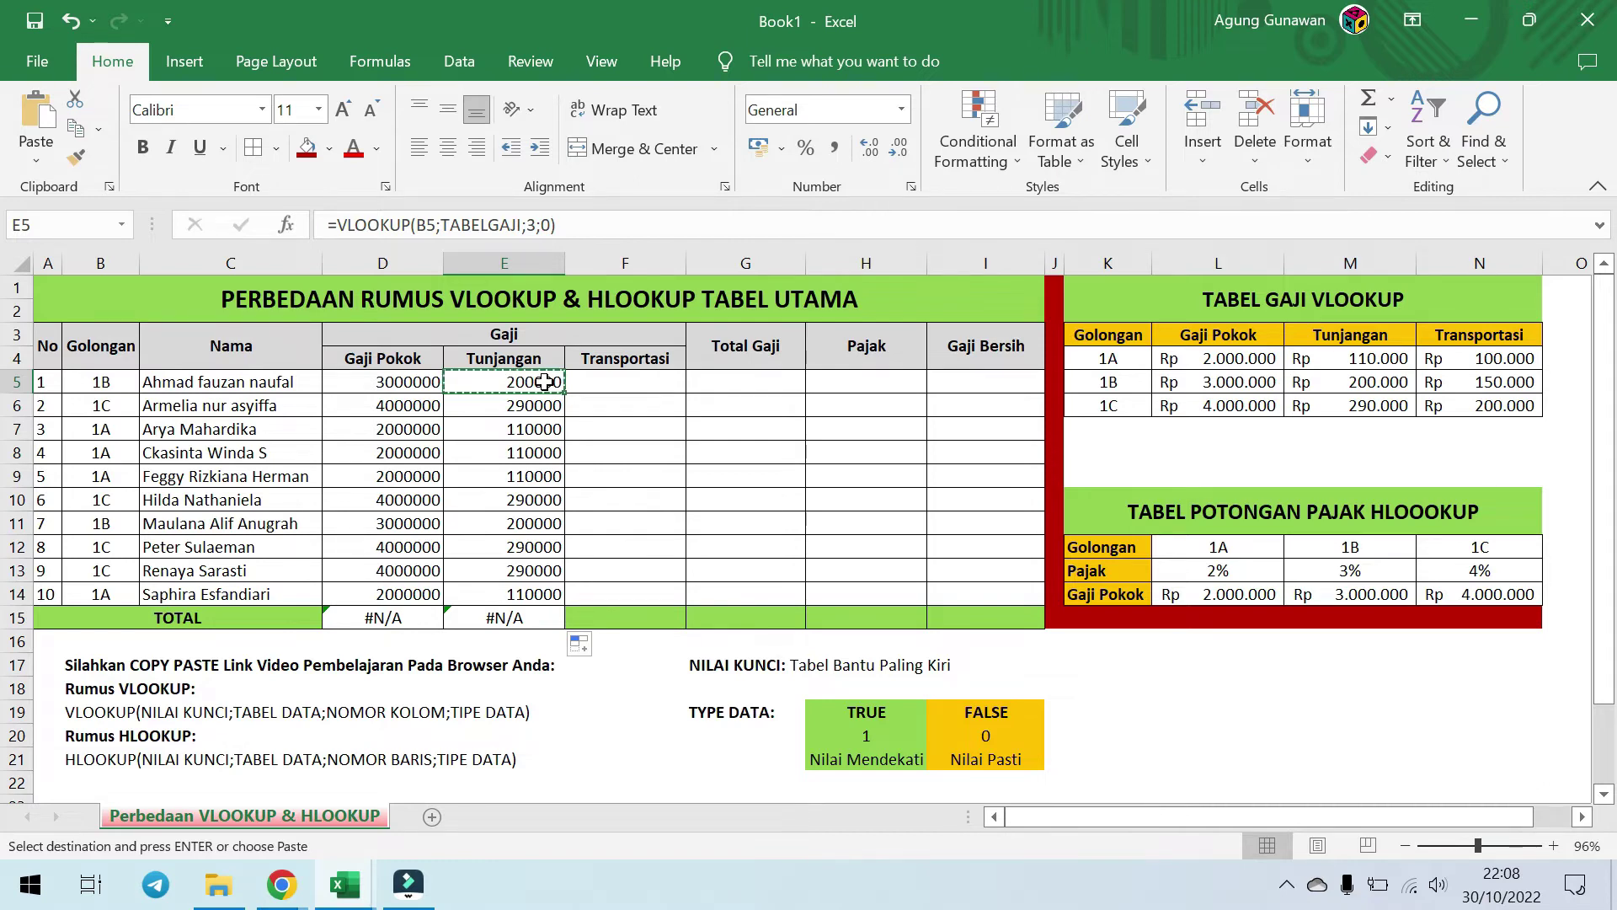
pyautogui.click(595, 386)
pyautogui.hotkey('ctrl', 'v')
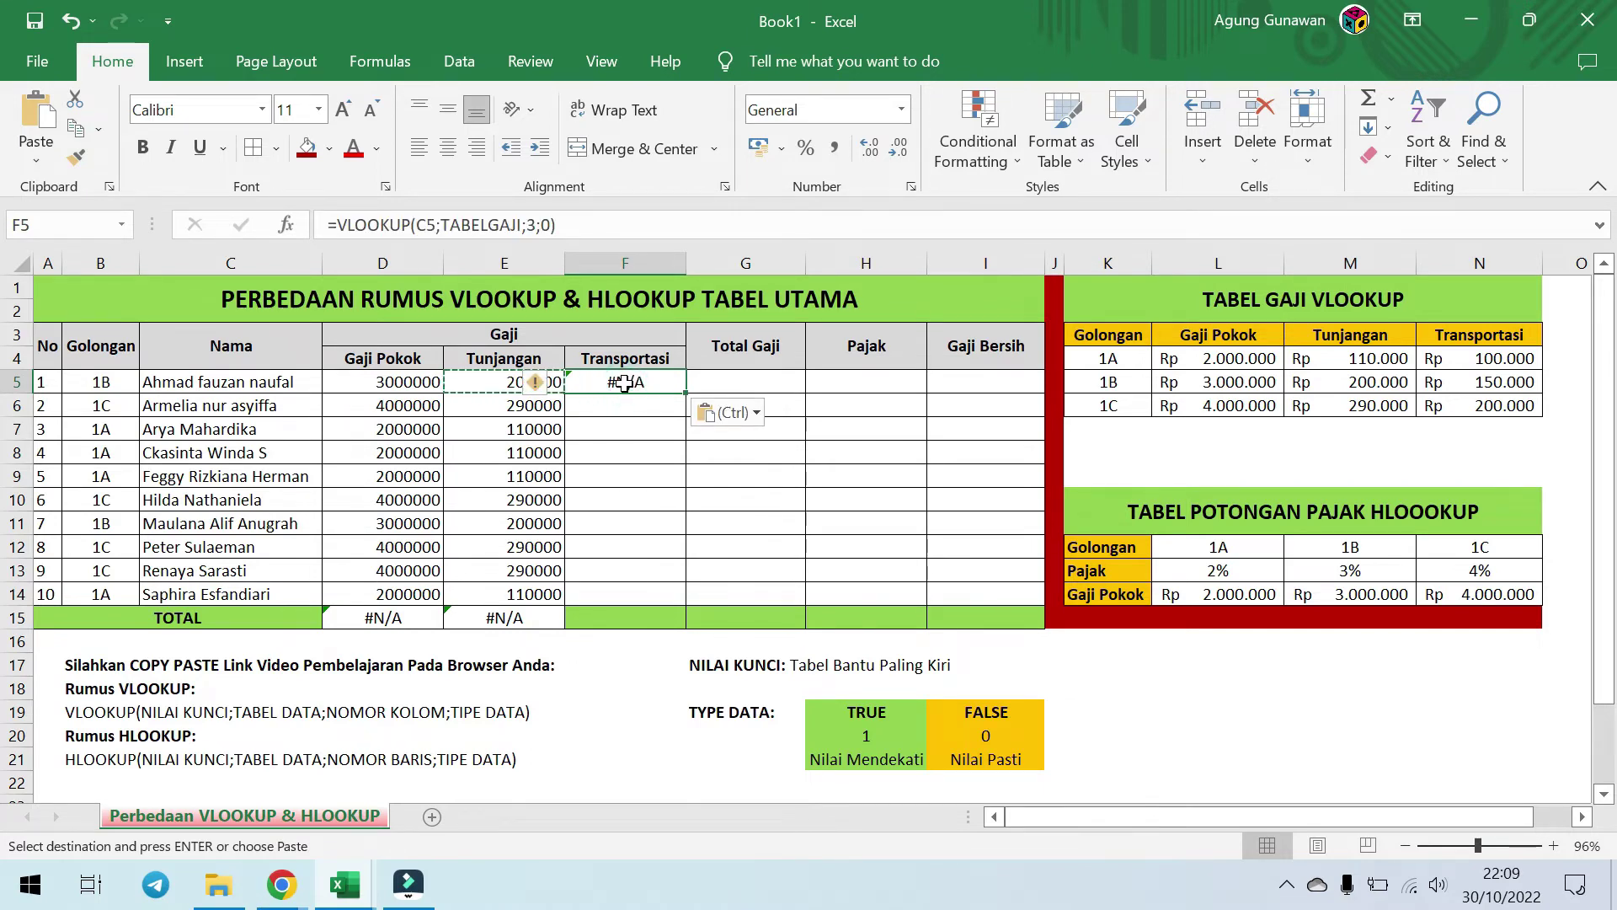
# Step: Change the lookup value in the F5 formula to Golongan cell B5
pyautogui.press('F2')
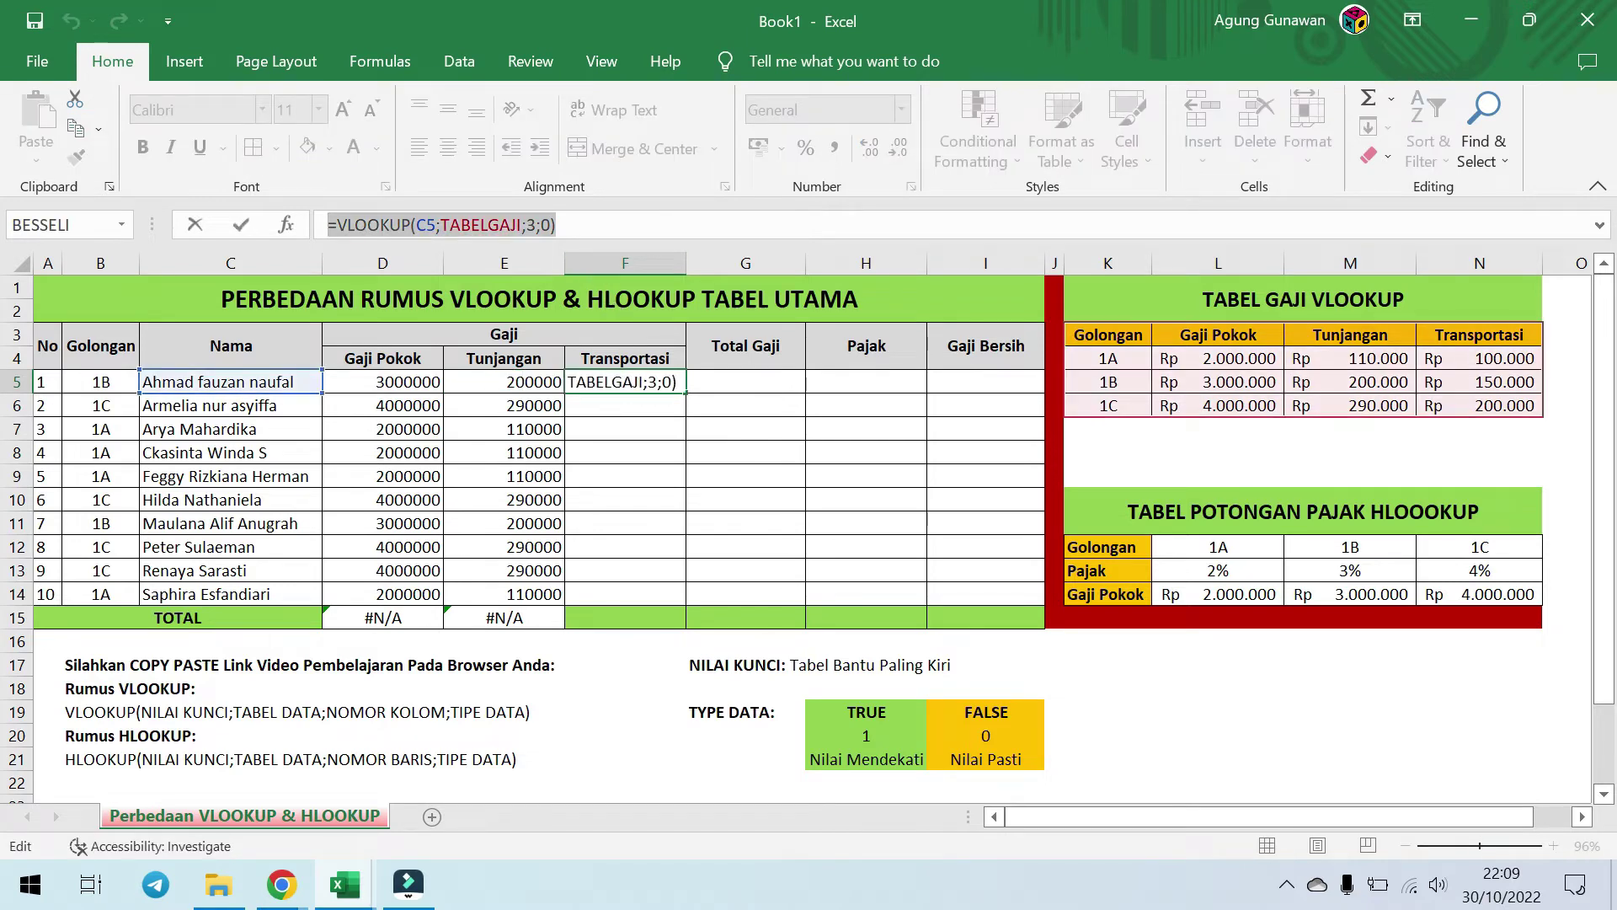
pyautogui.click(595, 225)
pyautogui.moveTo(594, 225); pyautogui.dragTo(315, 227)
pyautogui.click(622, 227)
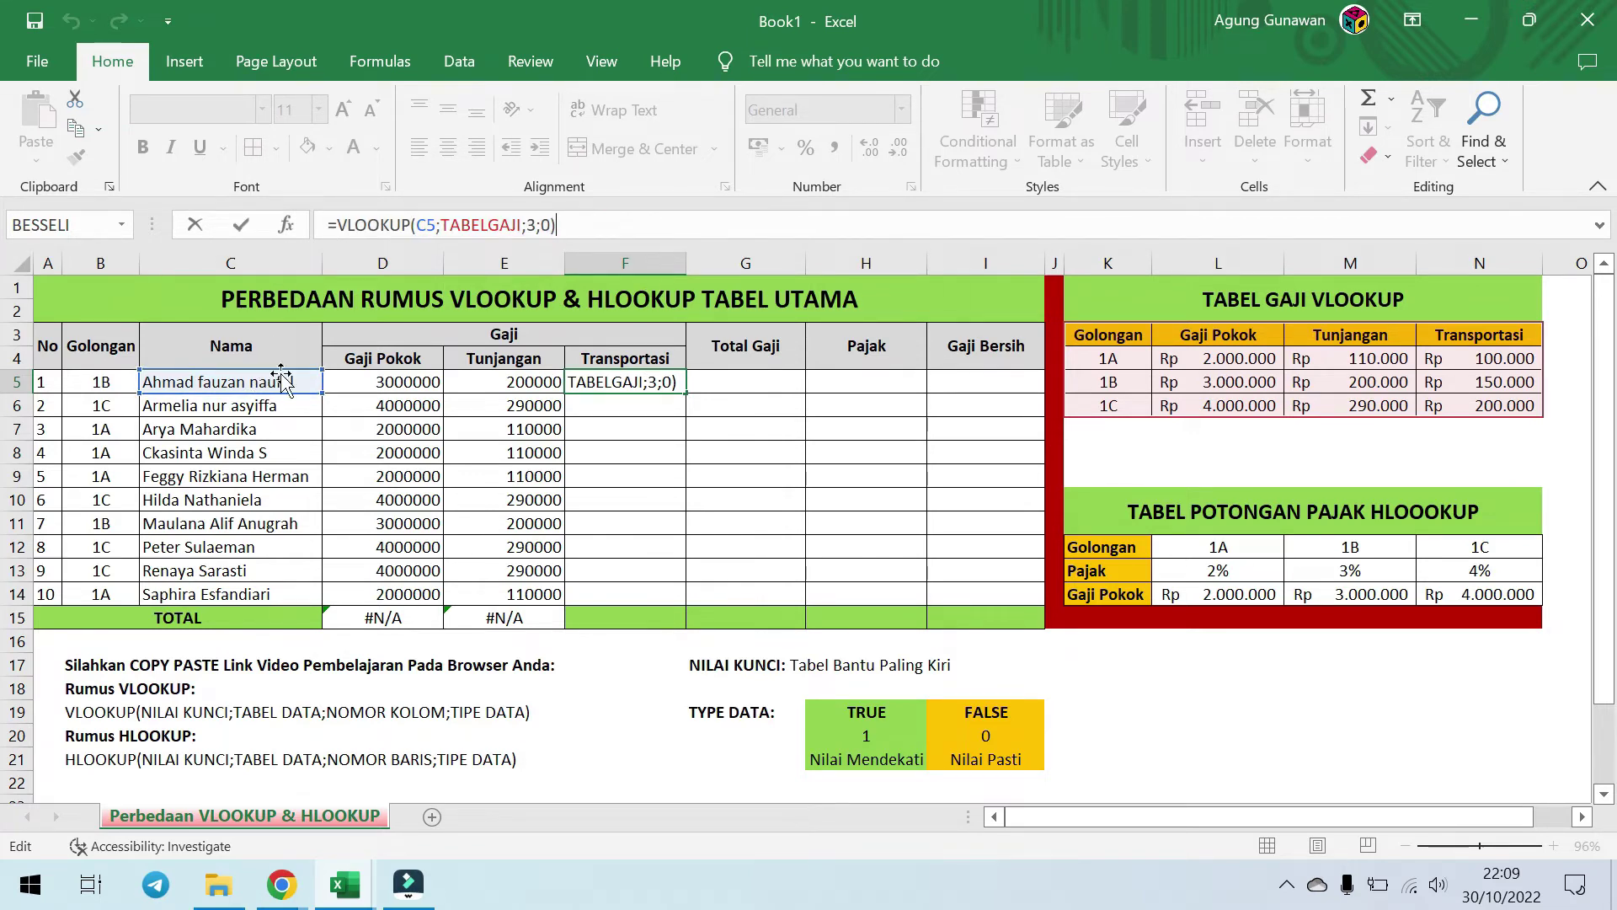
pyautogui.doubleClick(426, 225)
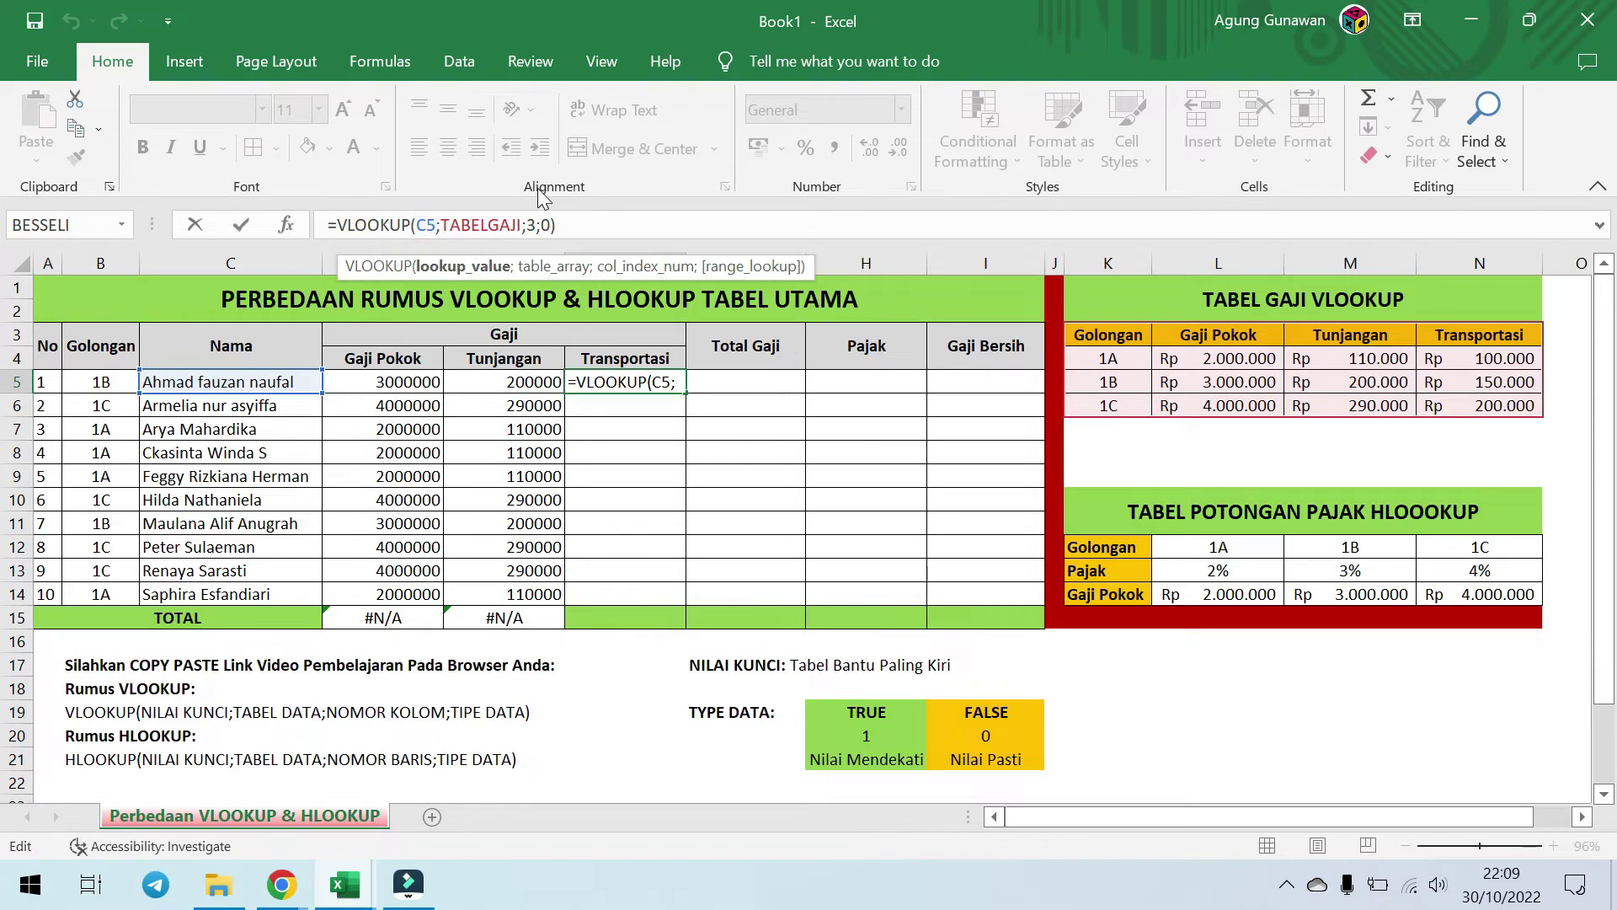
pyautogui.press('BackSpace')
pyautogui.write('B')
pyautogui.click(108, 381)
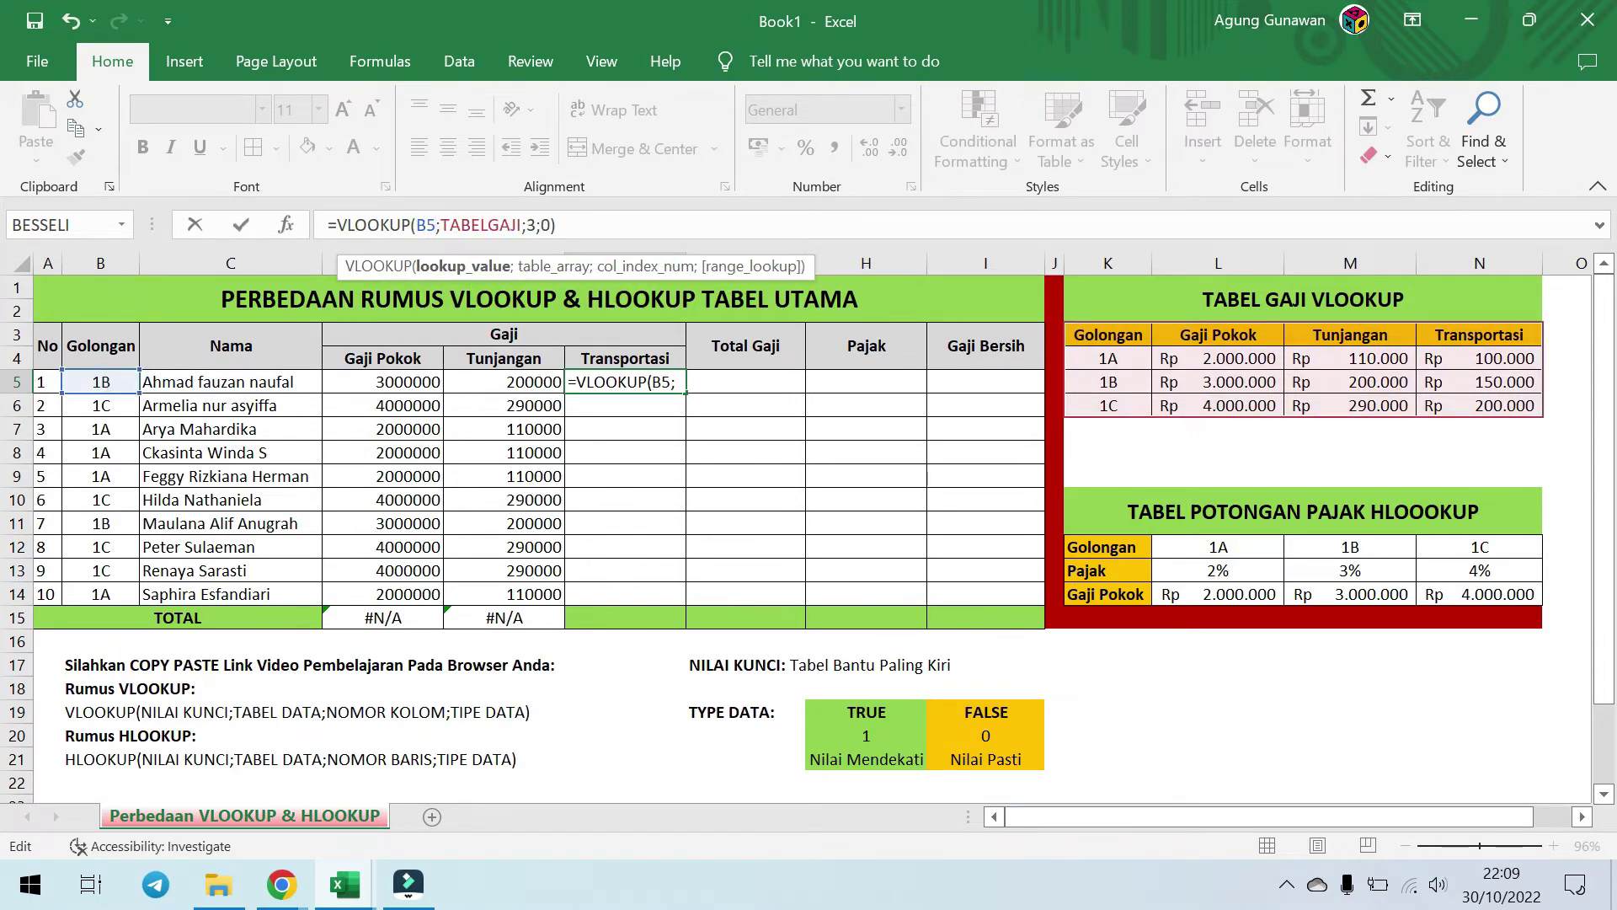
# Step: Set the column number in the F5 Transportasi formula to 4 and select that cell again
pyautogui.click(535, 224)
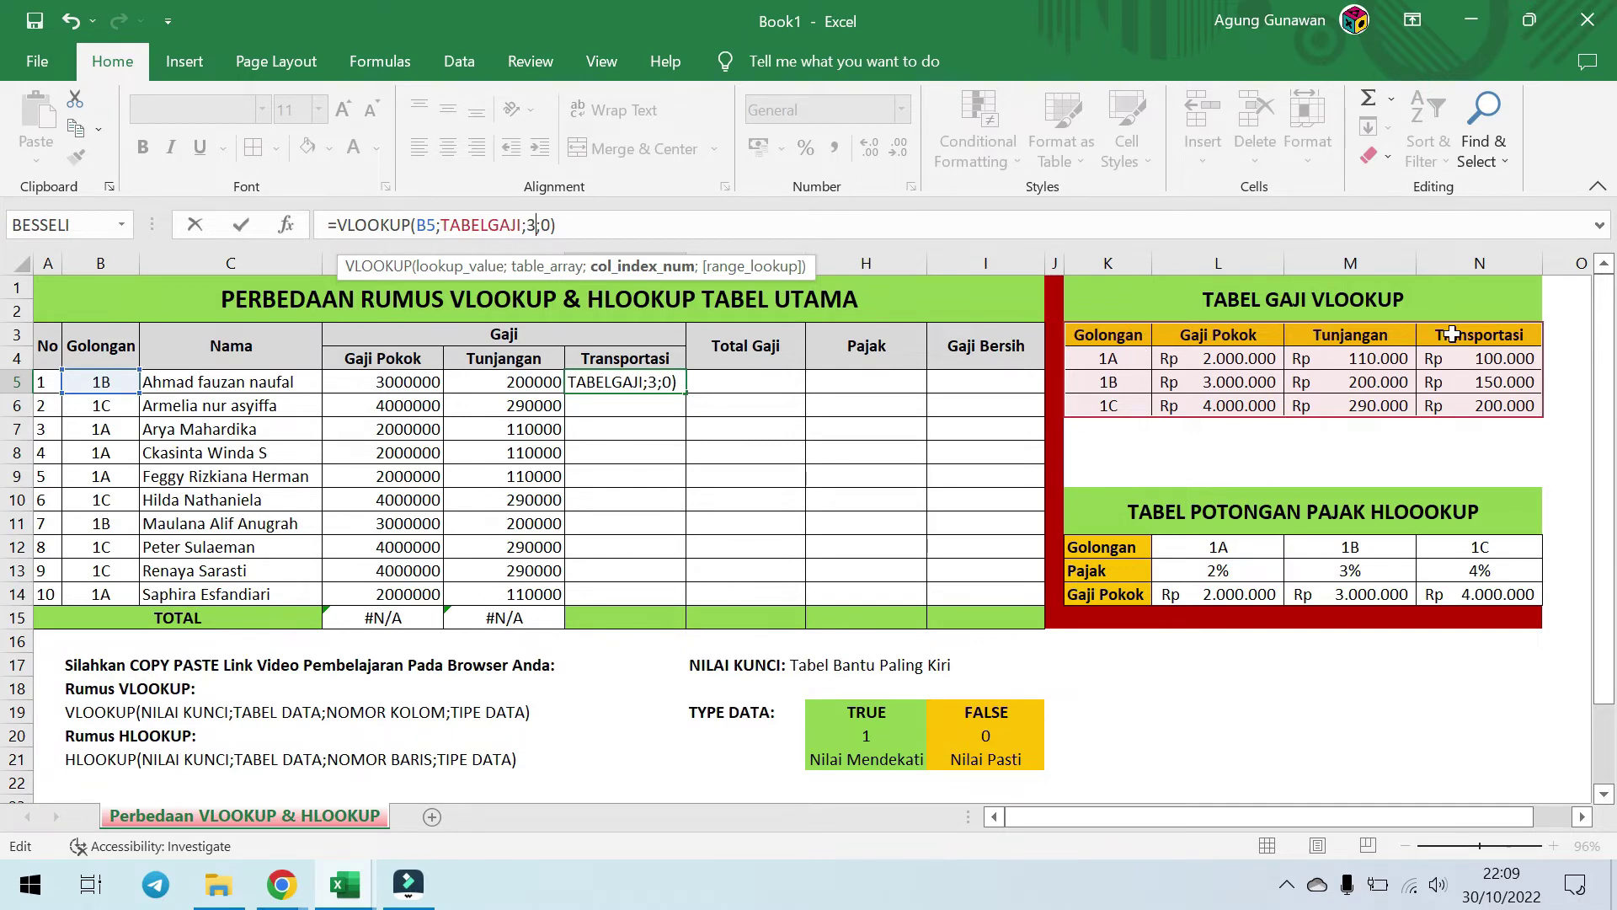
pyautogui.press('BackSpace')
pyautogui.write('4')
pyautogui.press('Return')
pyautogui.click(661, 388)
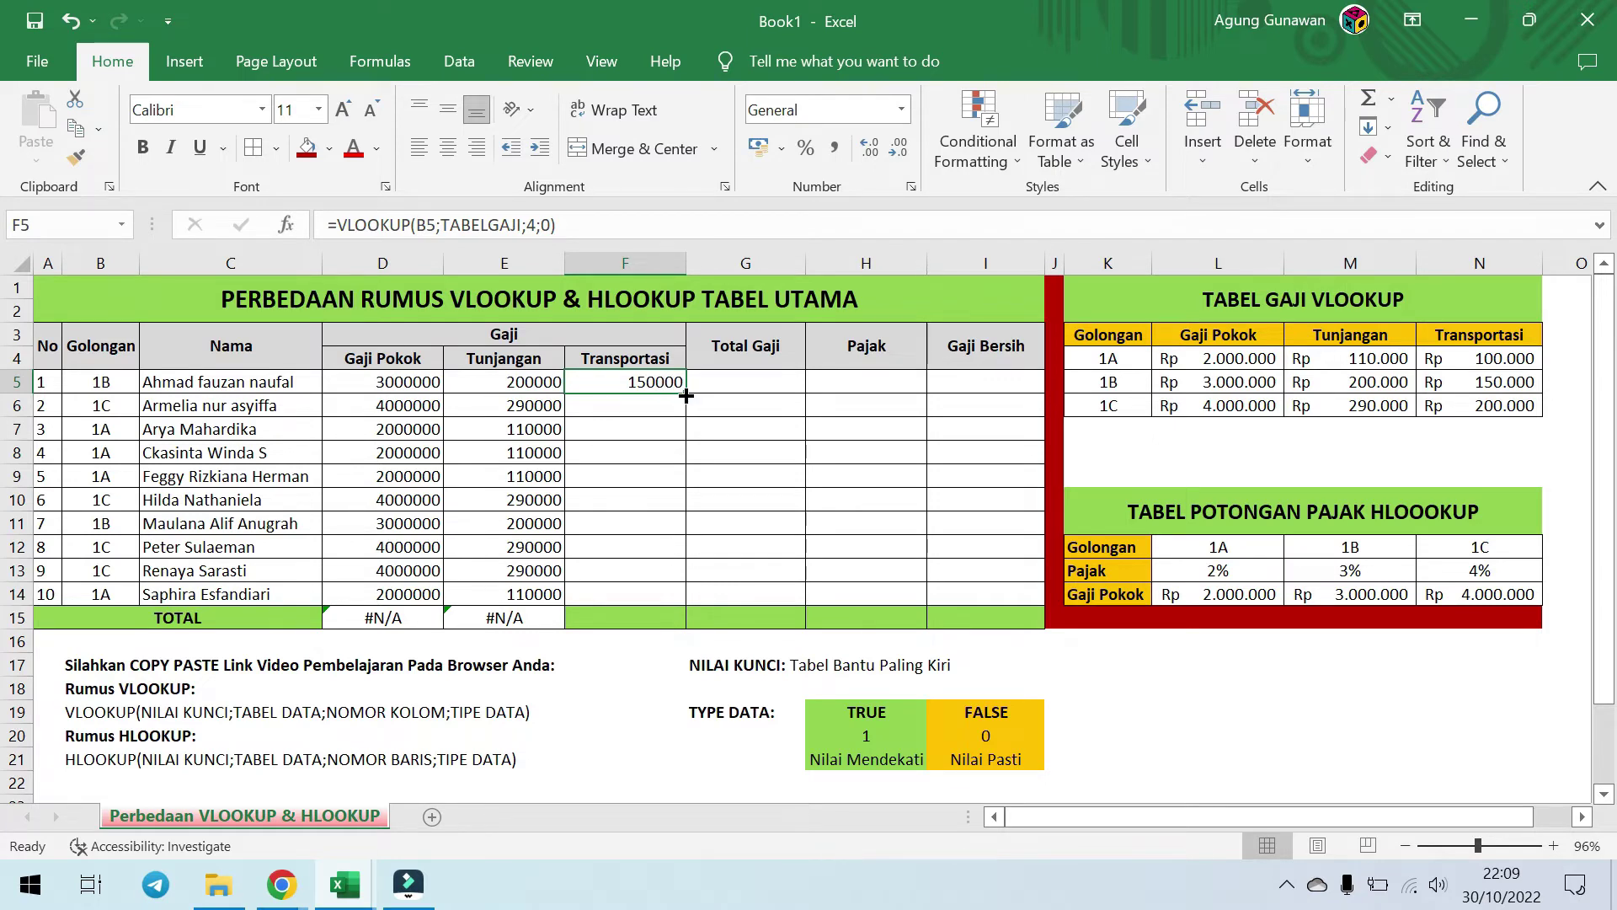
# Step: Fill the Transportasi formula from F5 down through F15
pyautogui.doubleClick(687, 395)
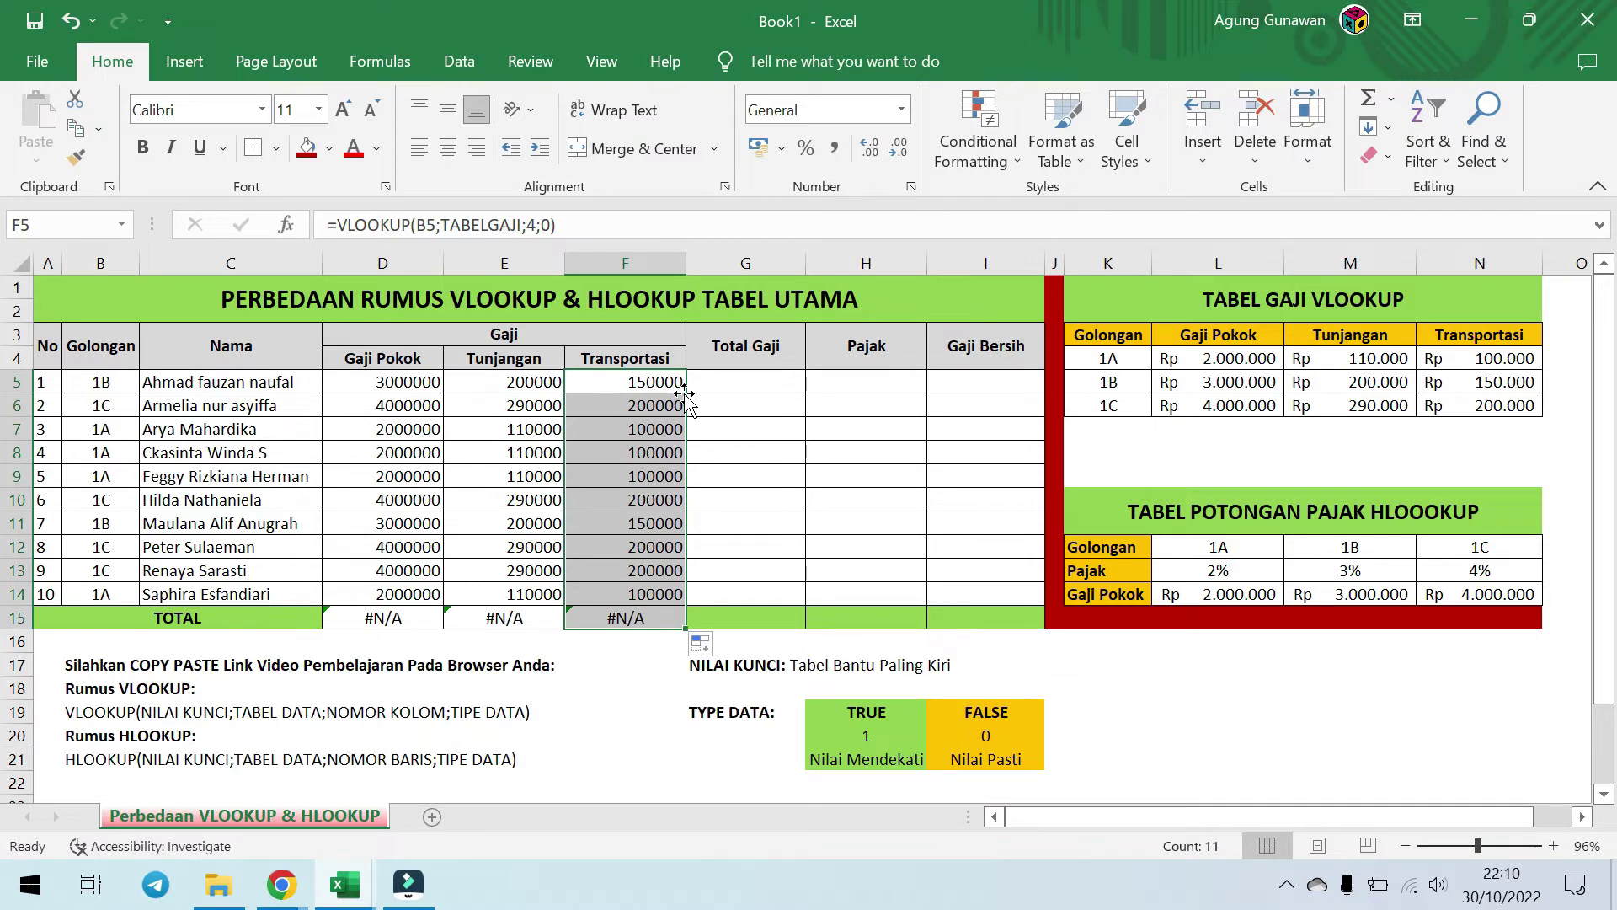
# Step: Sum D5:F5 in Total Gaji cell G5 and fill the formula down through G15
pyautogui.click(729, 381)
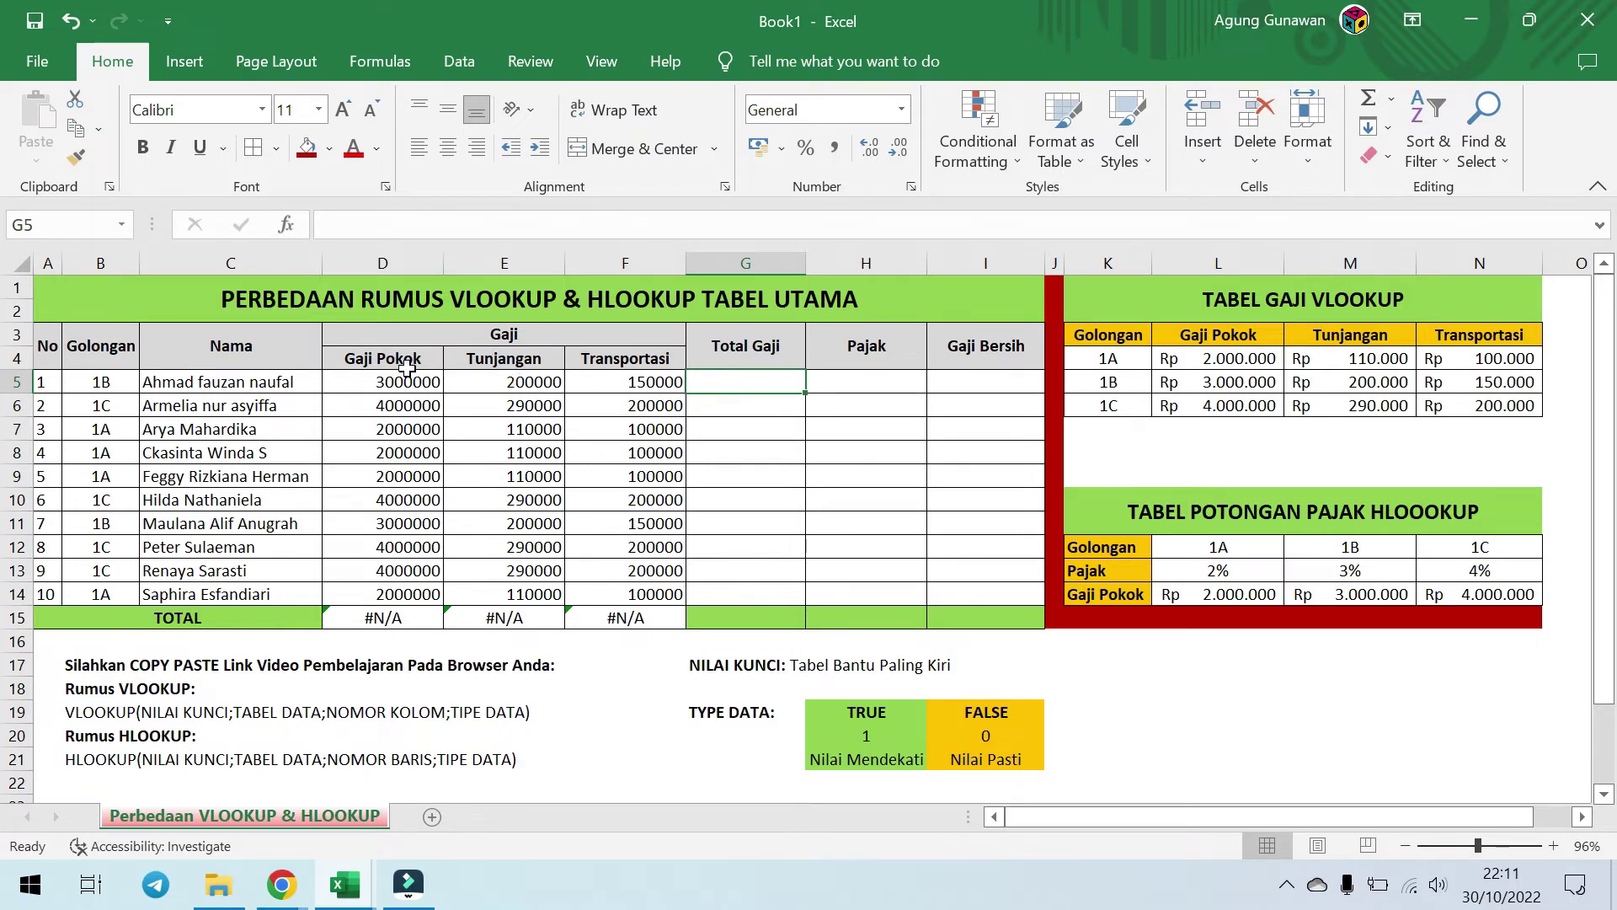
pyautogui.click(488, 359)
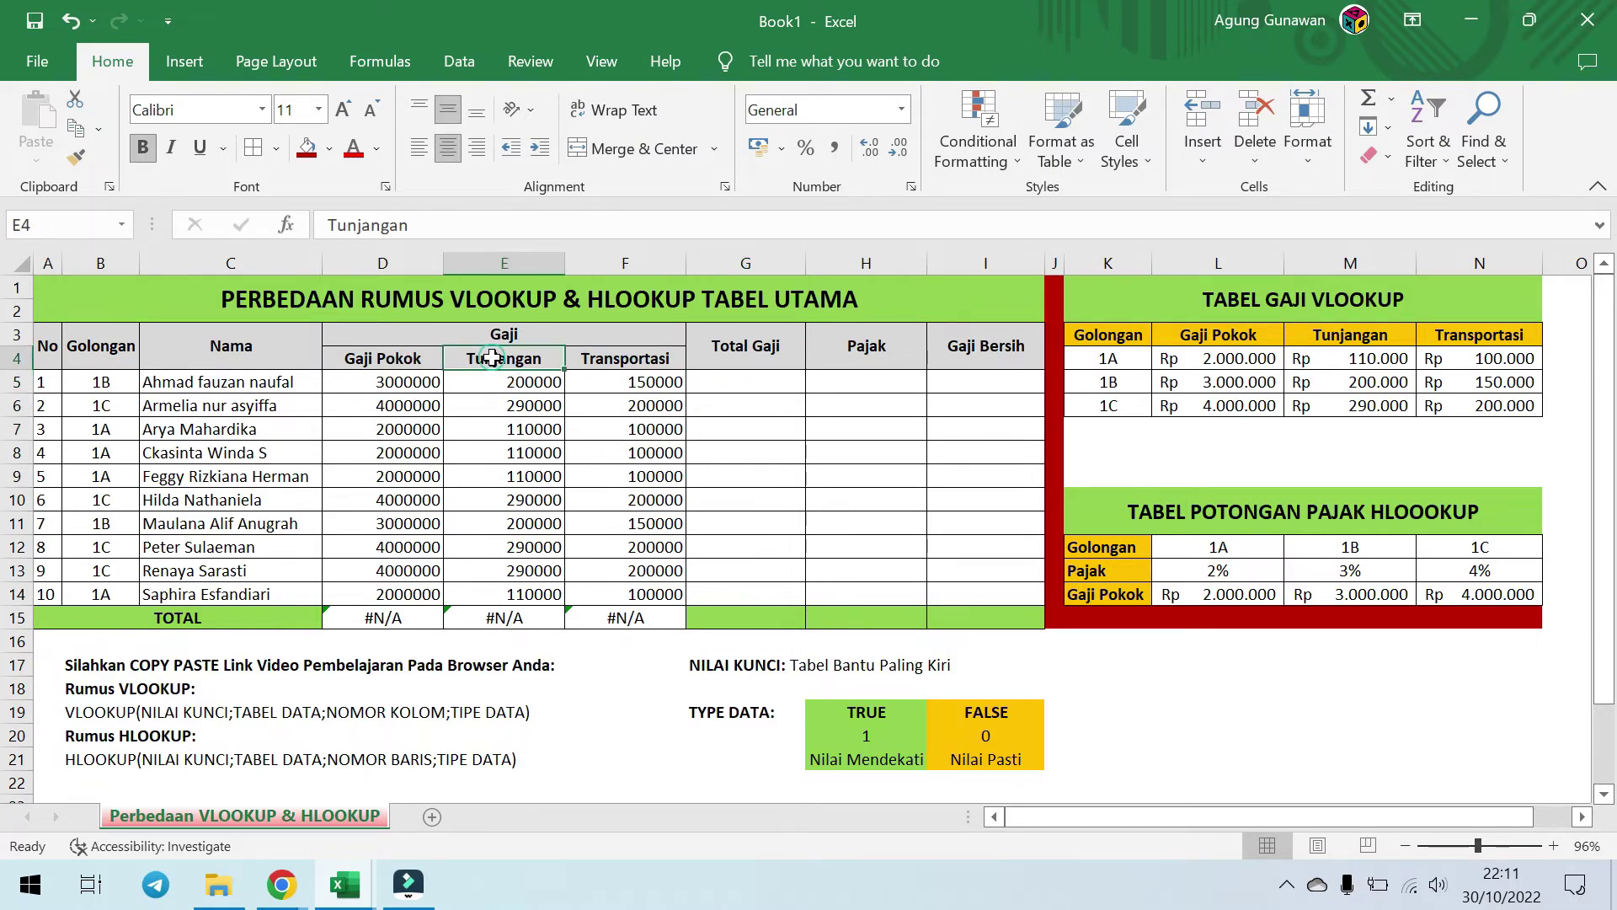
pyautogui.click(642, 356)
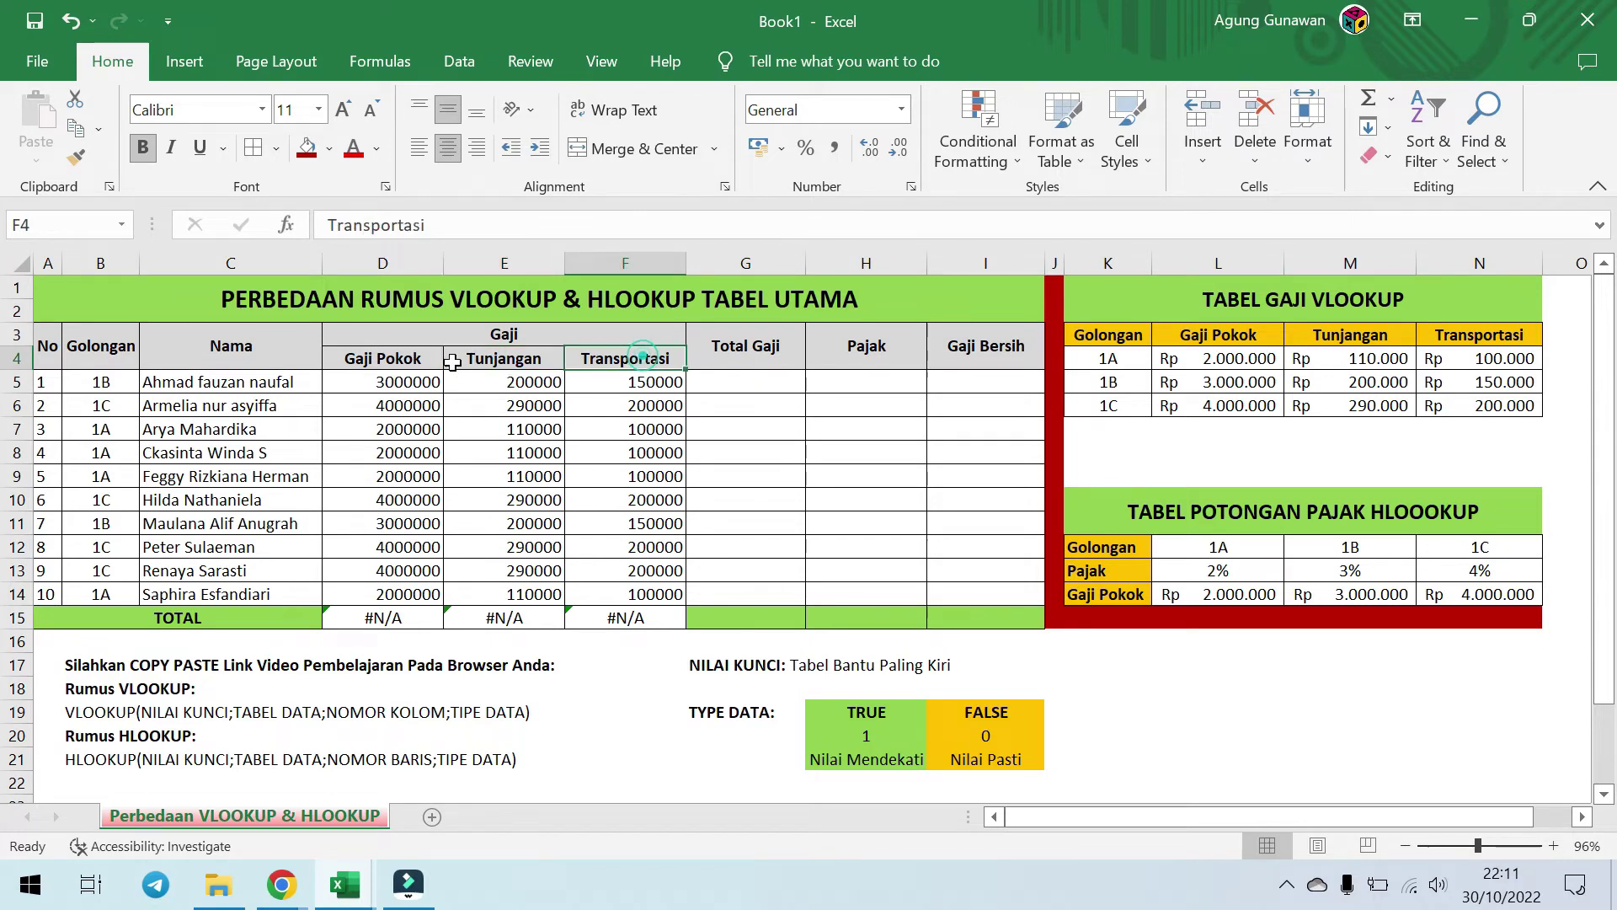
pyautogui.moveTo(417, 358); pyautogui.dragTo(600, 362)
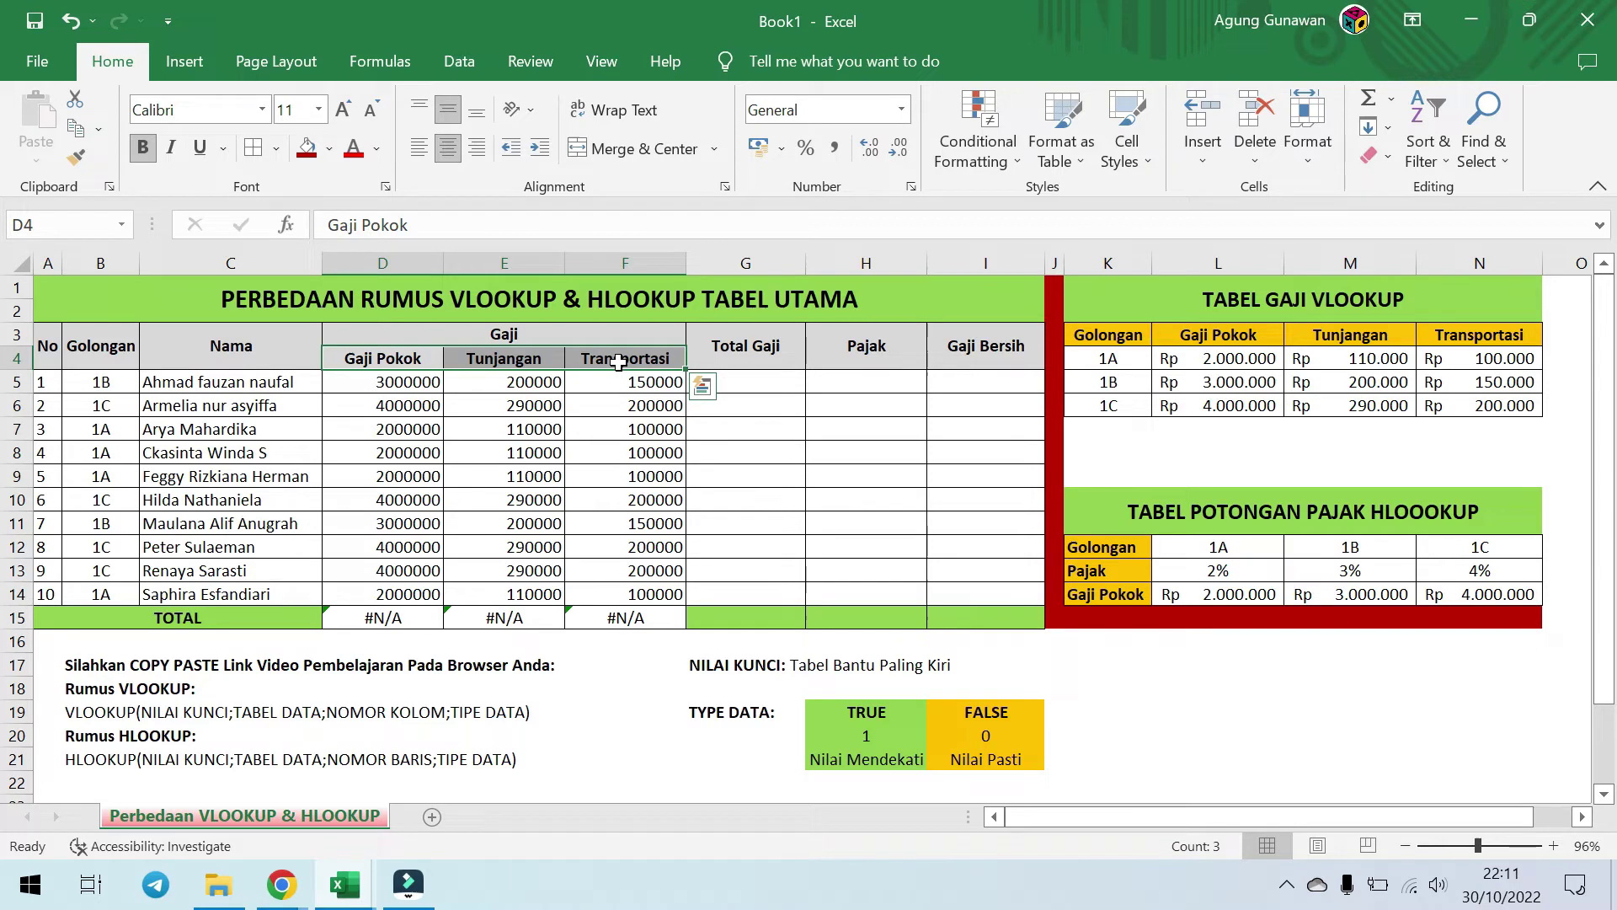
pyautogui.click(779, 382)
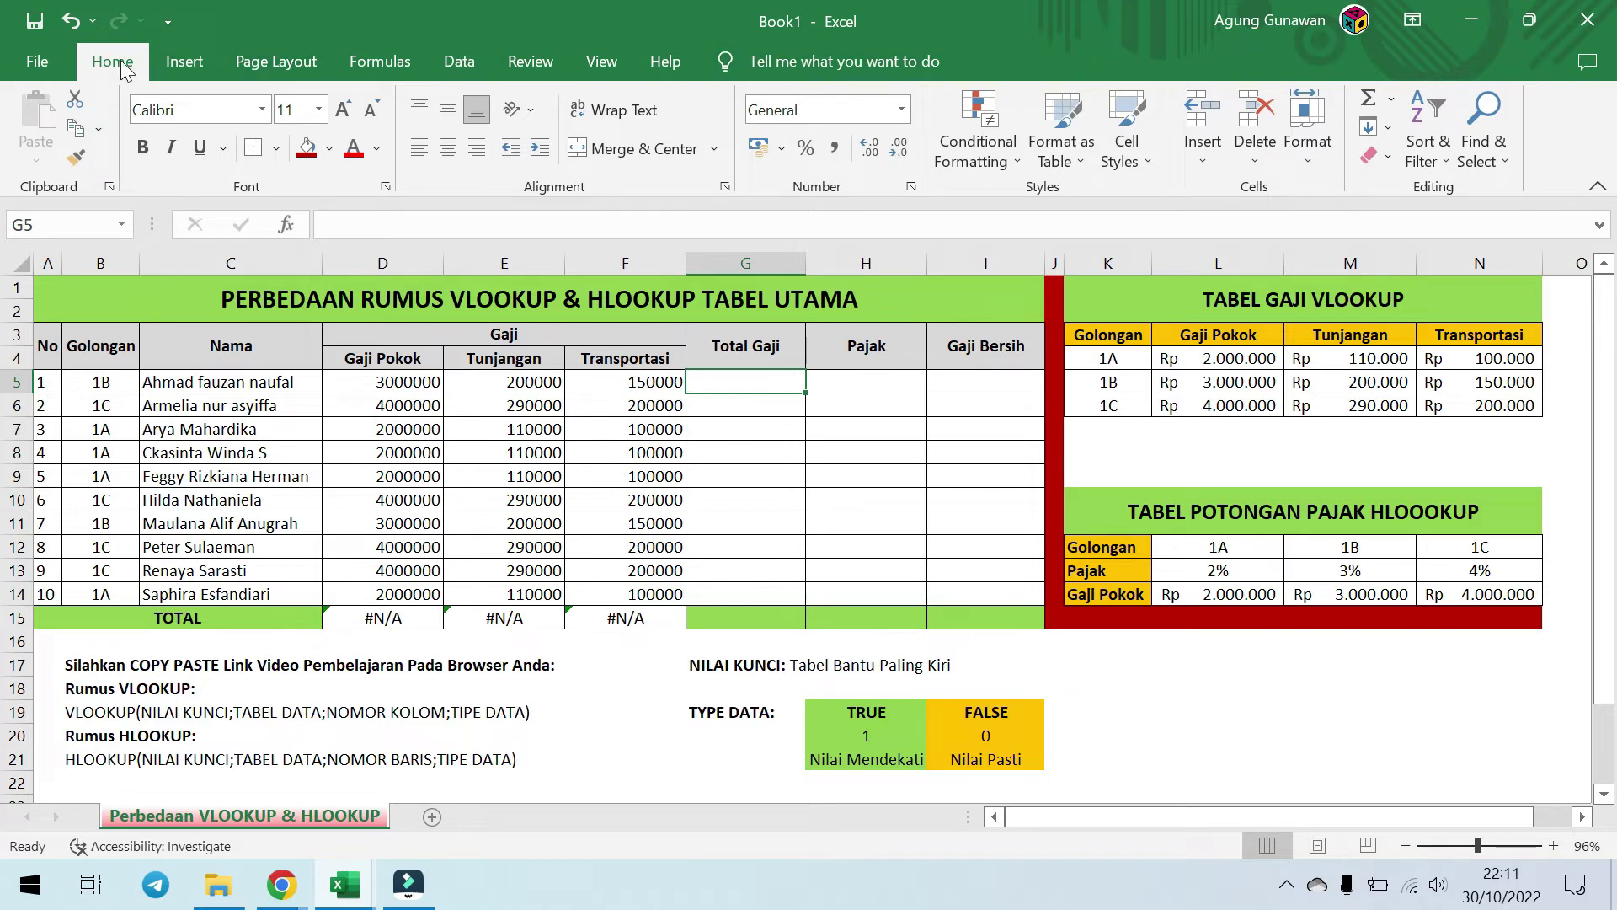
pyautogui.doubleClick(1367, 108)
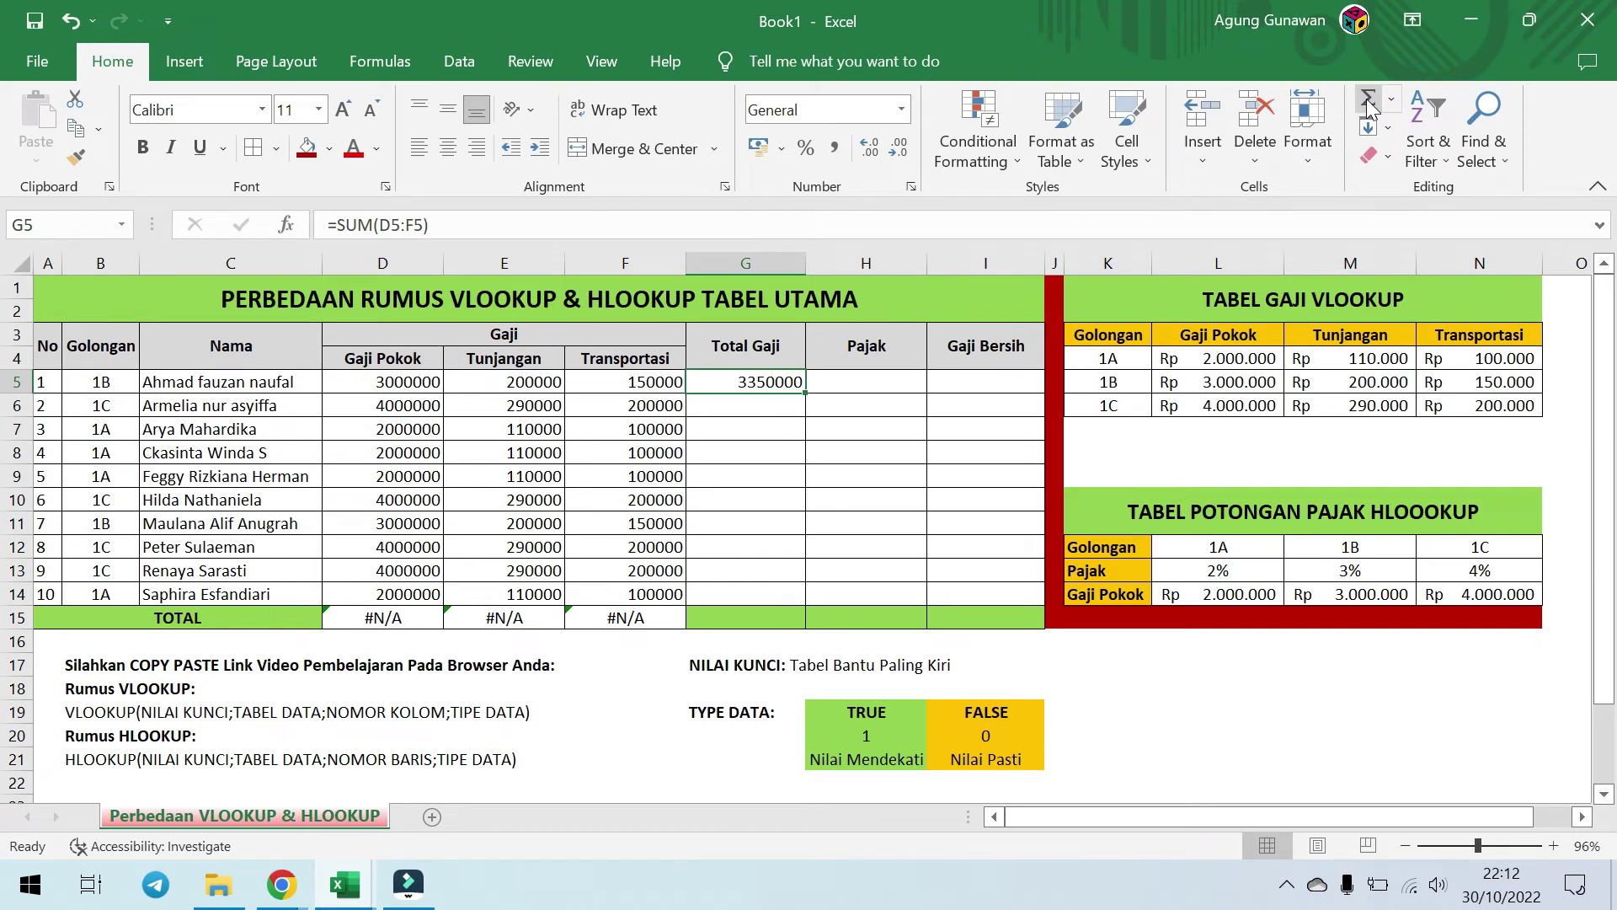
pyautogui.doubleClick(807, 394)
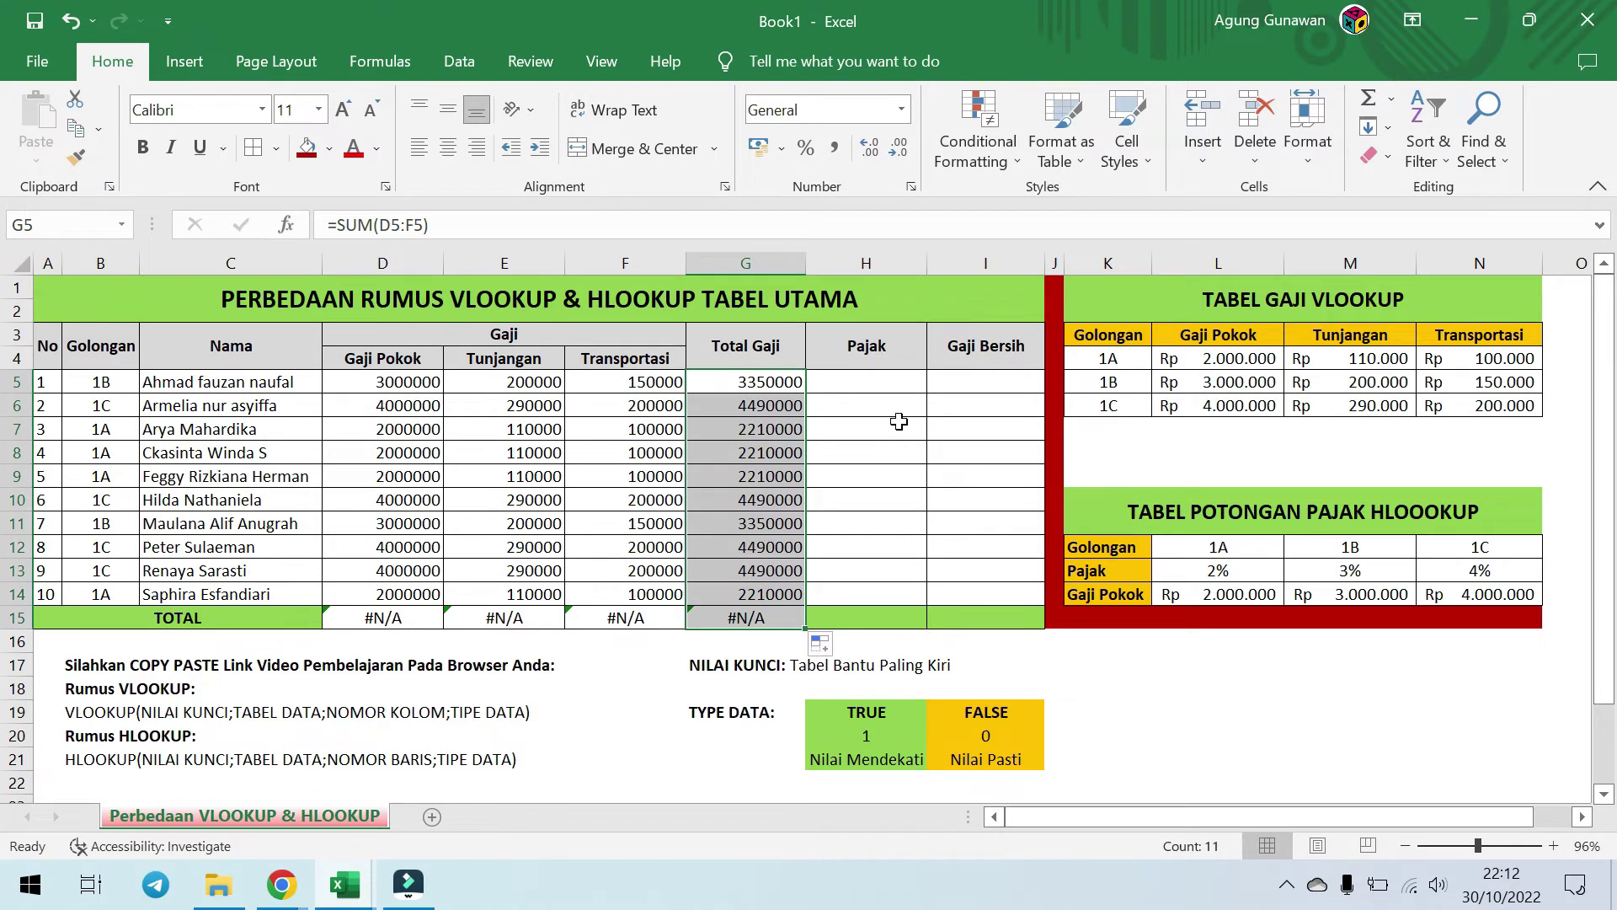
# Step: Examine TABEL POTONGAN PAJAK HLOOOKUP and its Golongan row as the source for the Pajak column
pyautogui.click(884, 379)
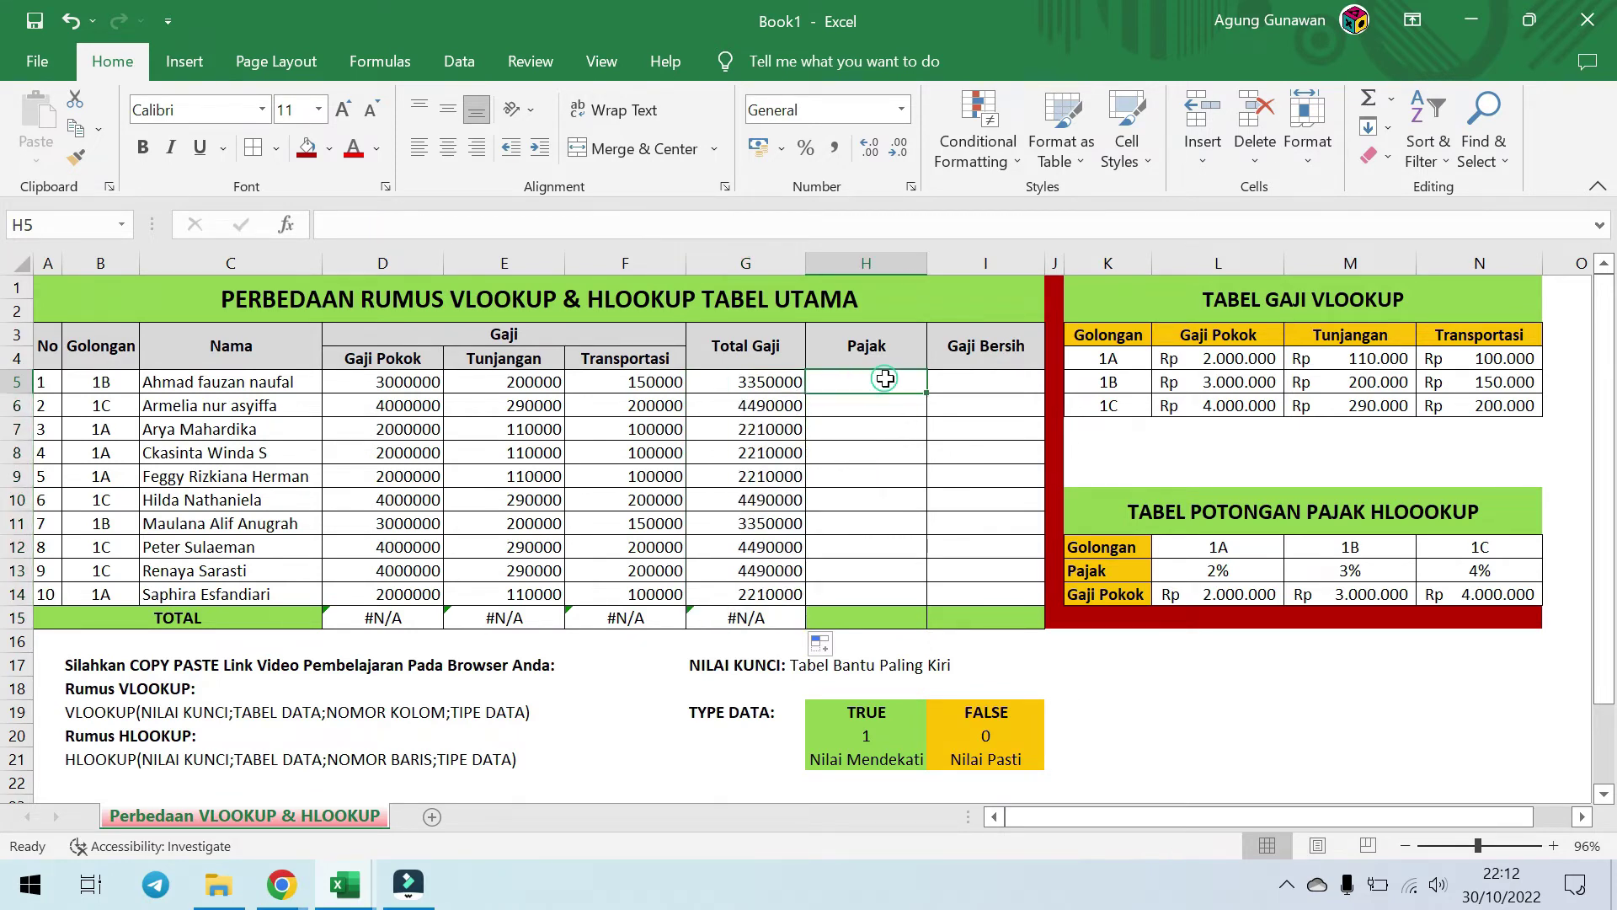
pyautogui.moveTo(1105, 299); pyautogui.dragTo(1421, 405)
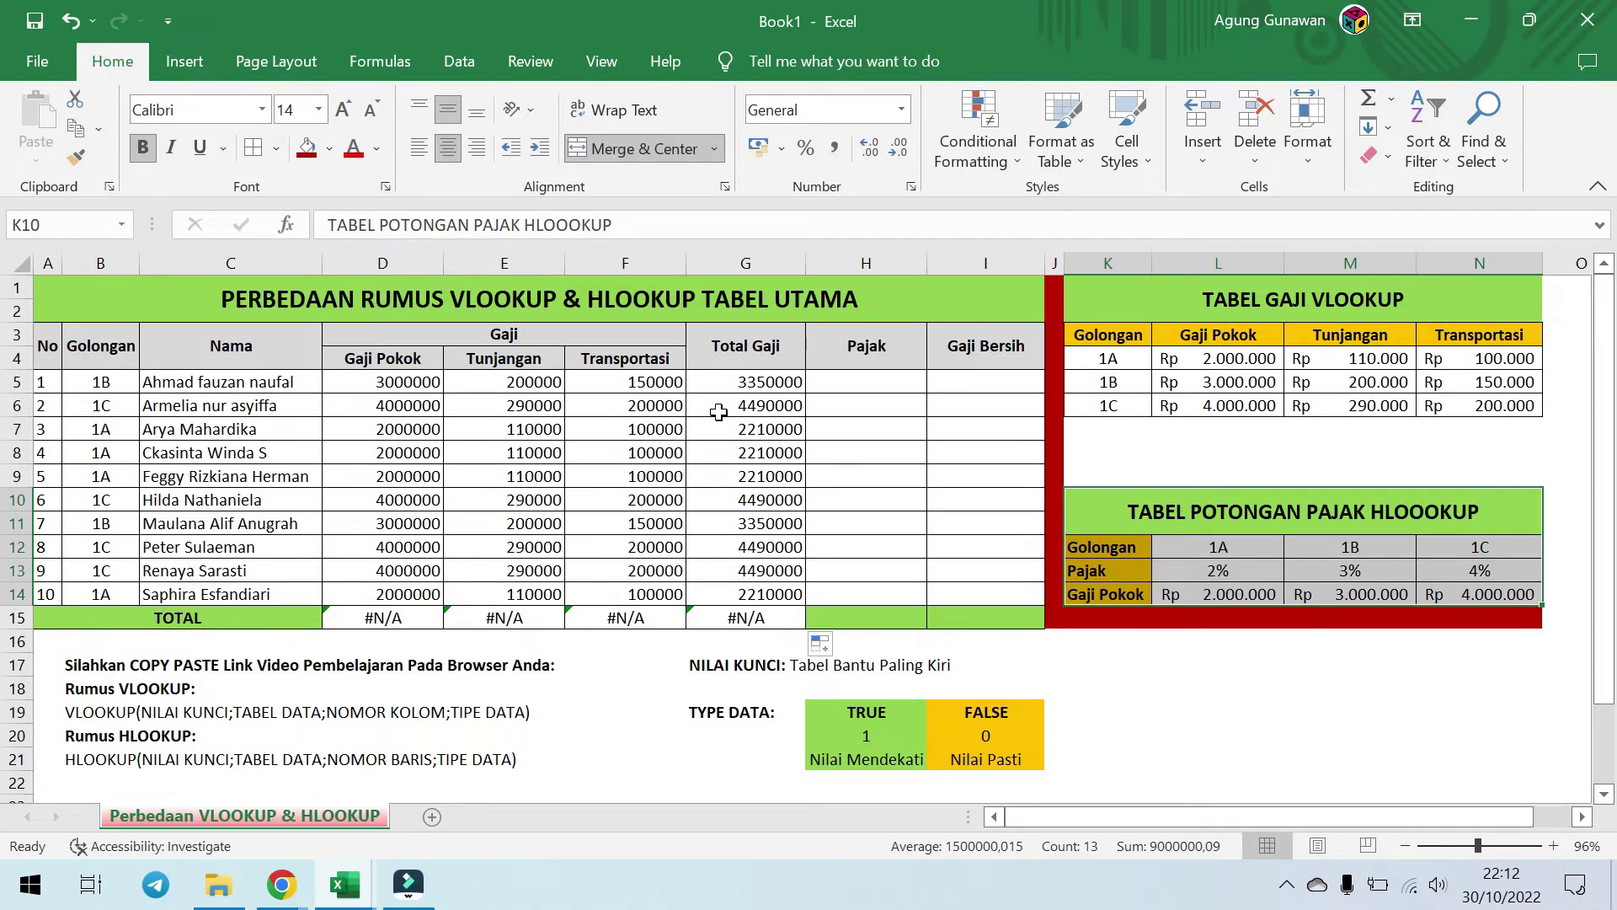
pyautogui.scroll(-1, 718, 412)
pyautogui.keyDown('ctrl'); pyautogui.scroll(1, 592, 582); pyautogui.keyUp('ctrl')
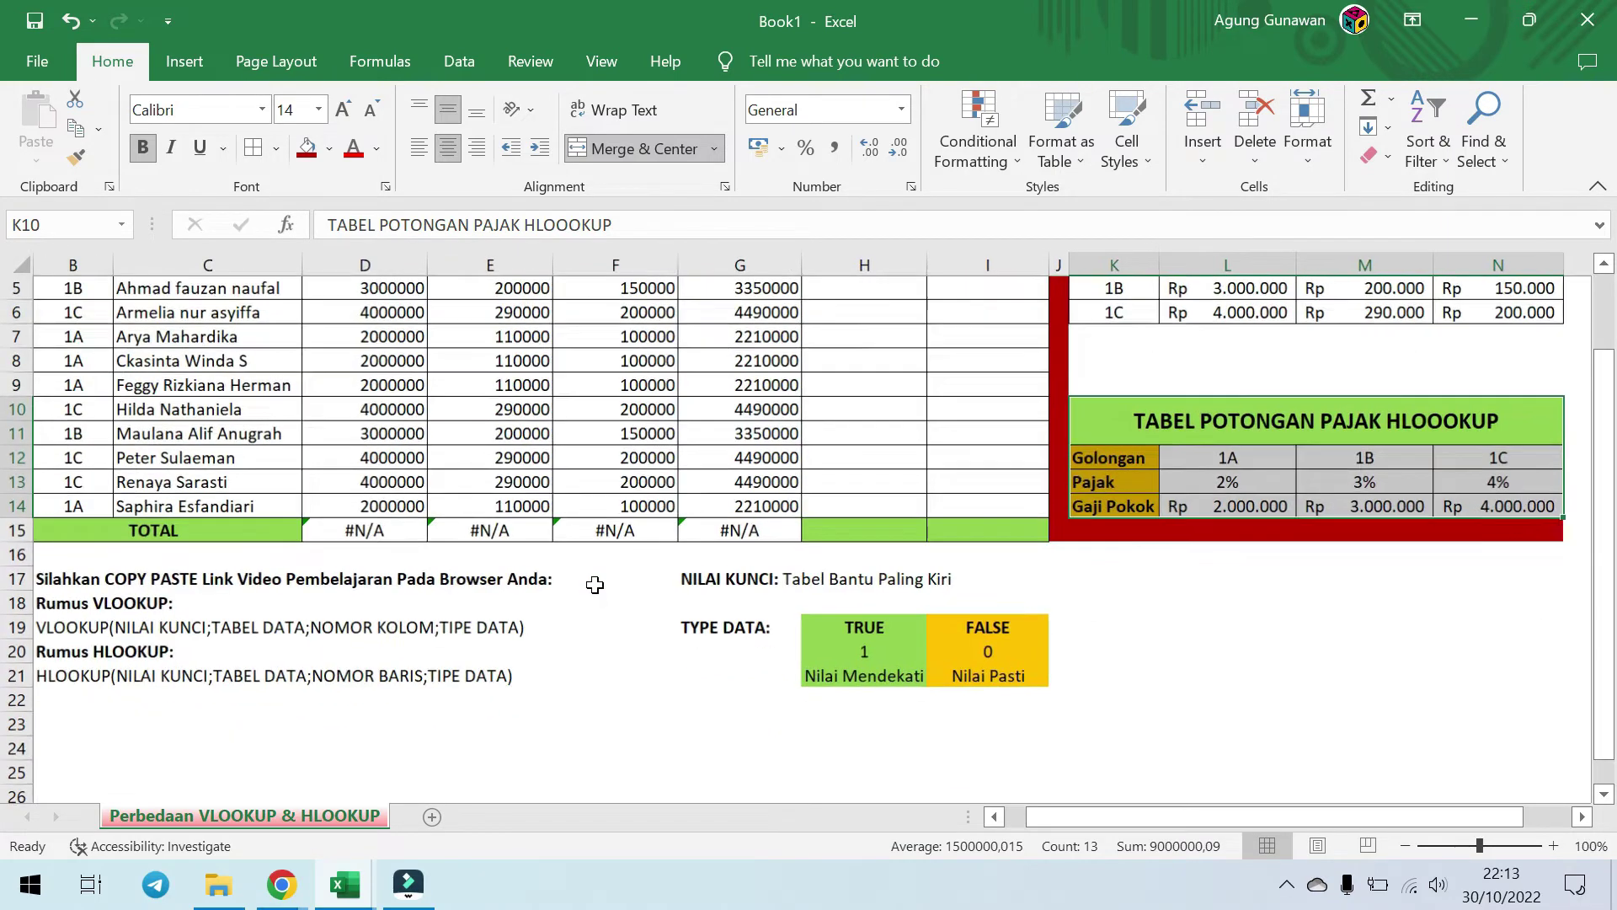
pyautogui.hscroll(-1, 193, 689)
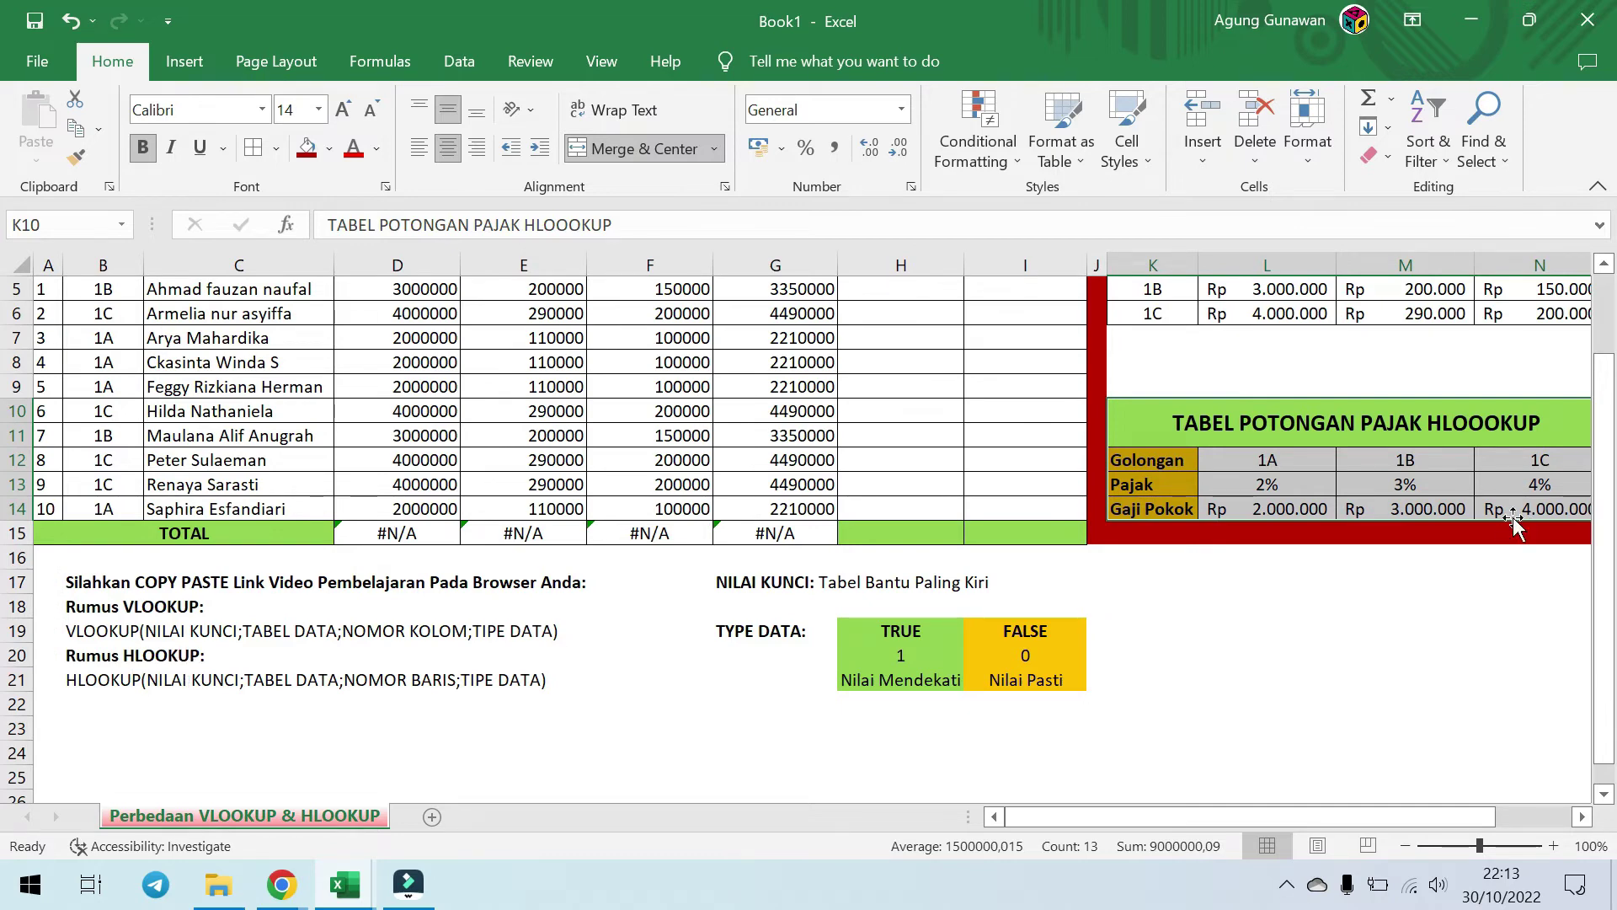
pyautogui.moveTo(1168, 464); pyautogui.dragTo(1540, 462)
pyautogui.scroll(2, 743, 516)
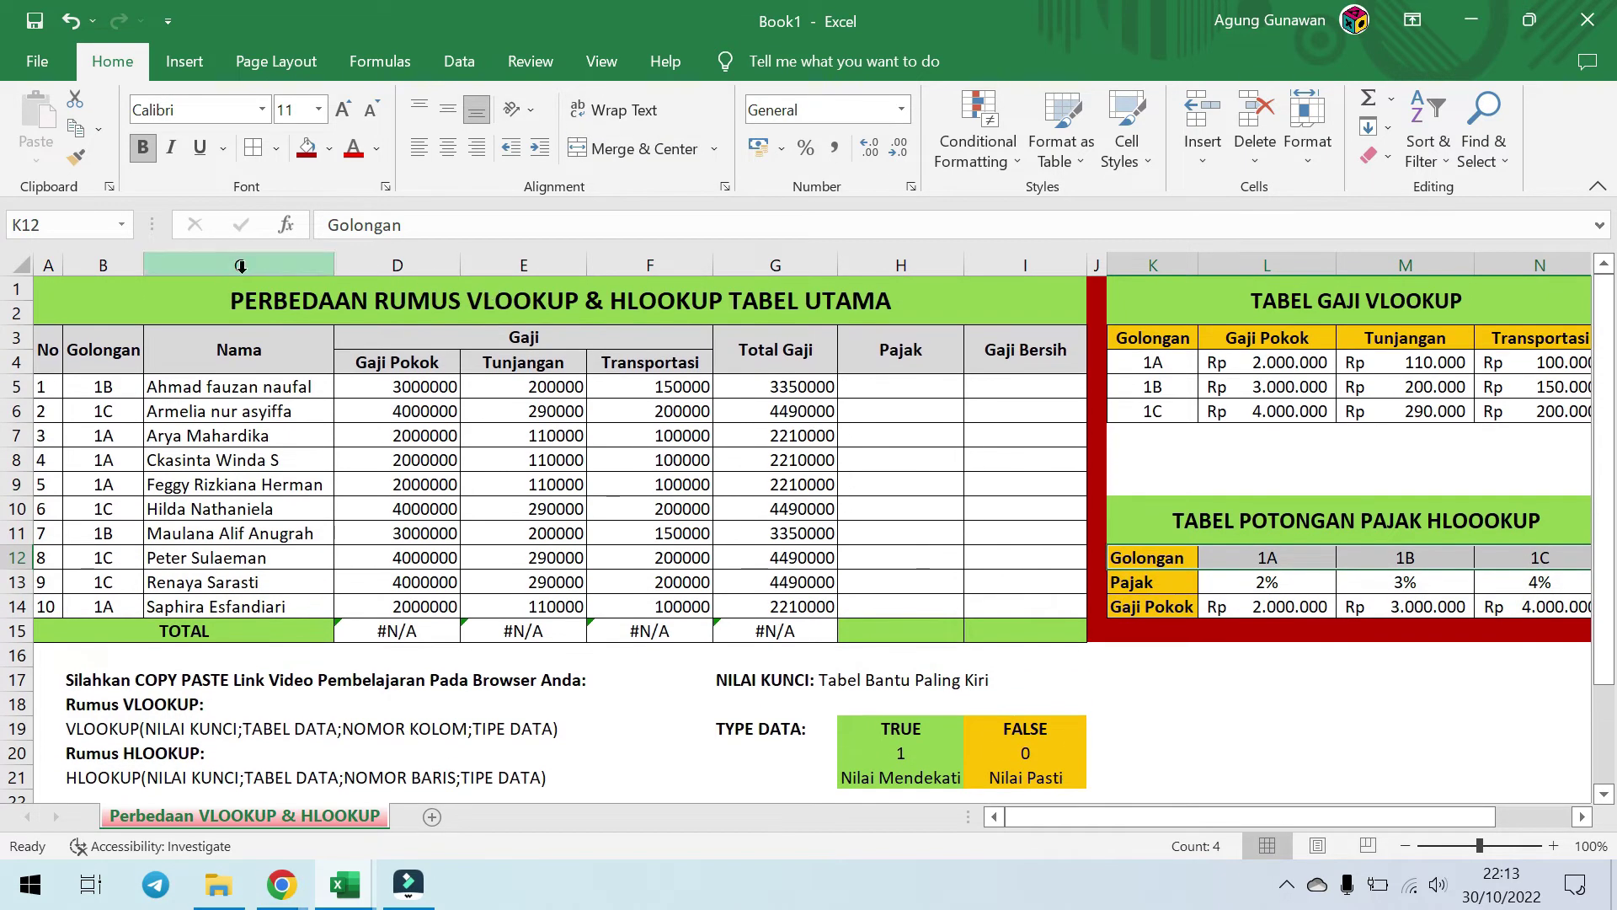
pyautogui.scroll(-2, 776, 602)
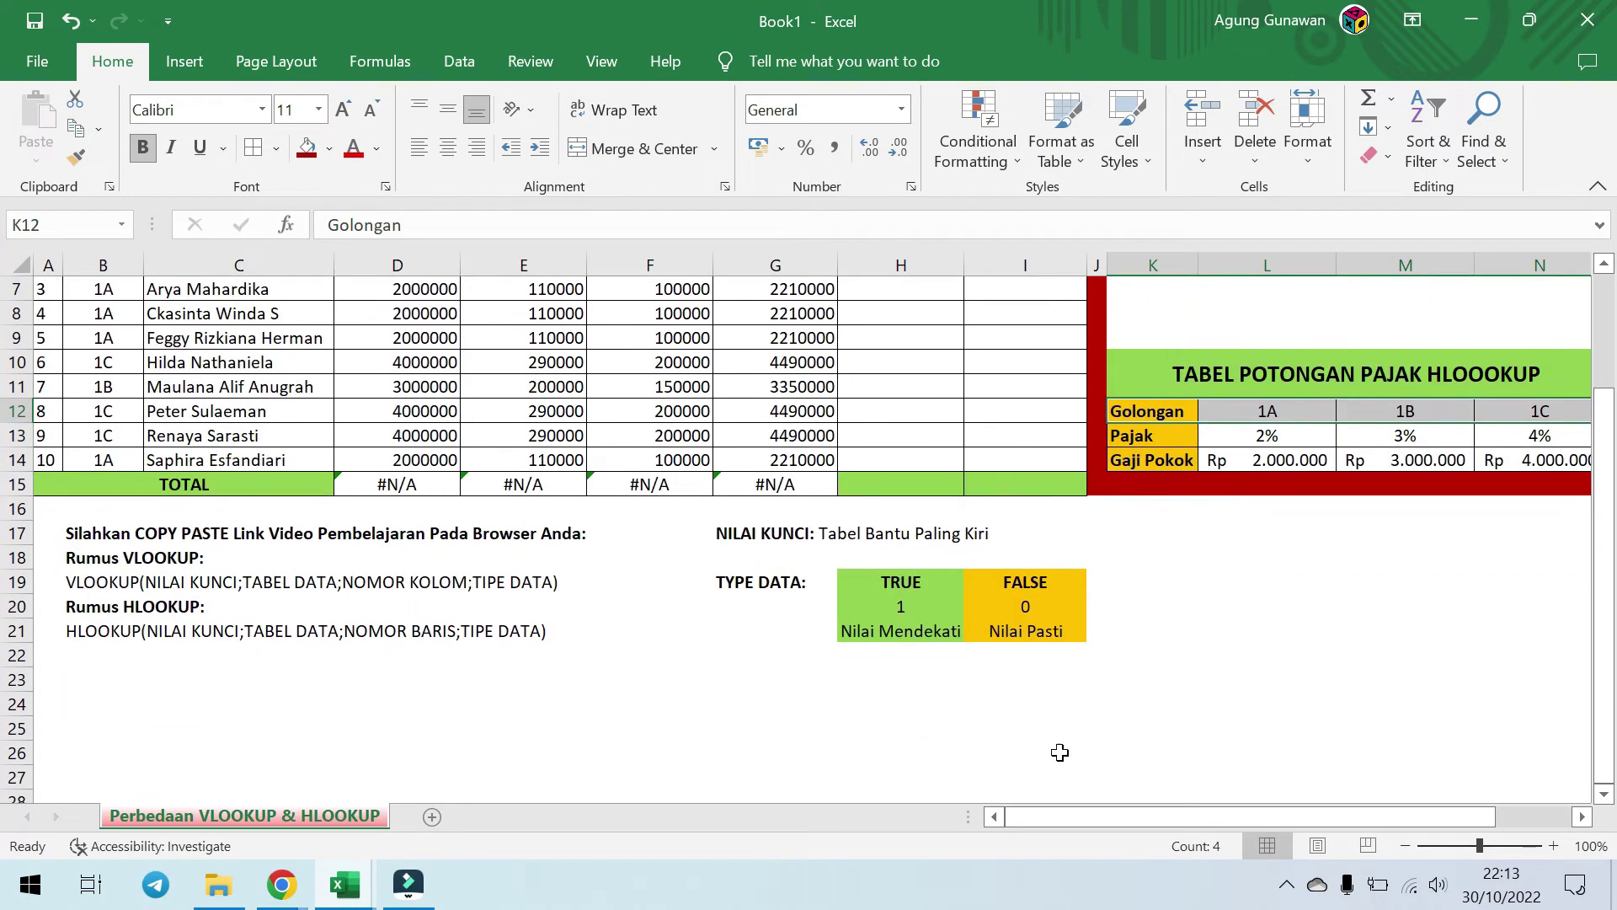
pyautogui.moveTo(1173, 816); pyautogui.dragTo(1249, 817)
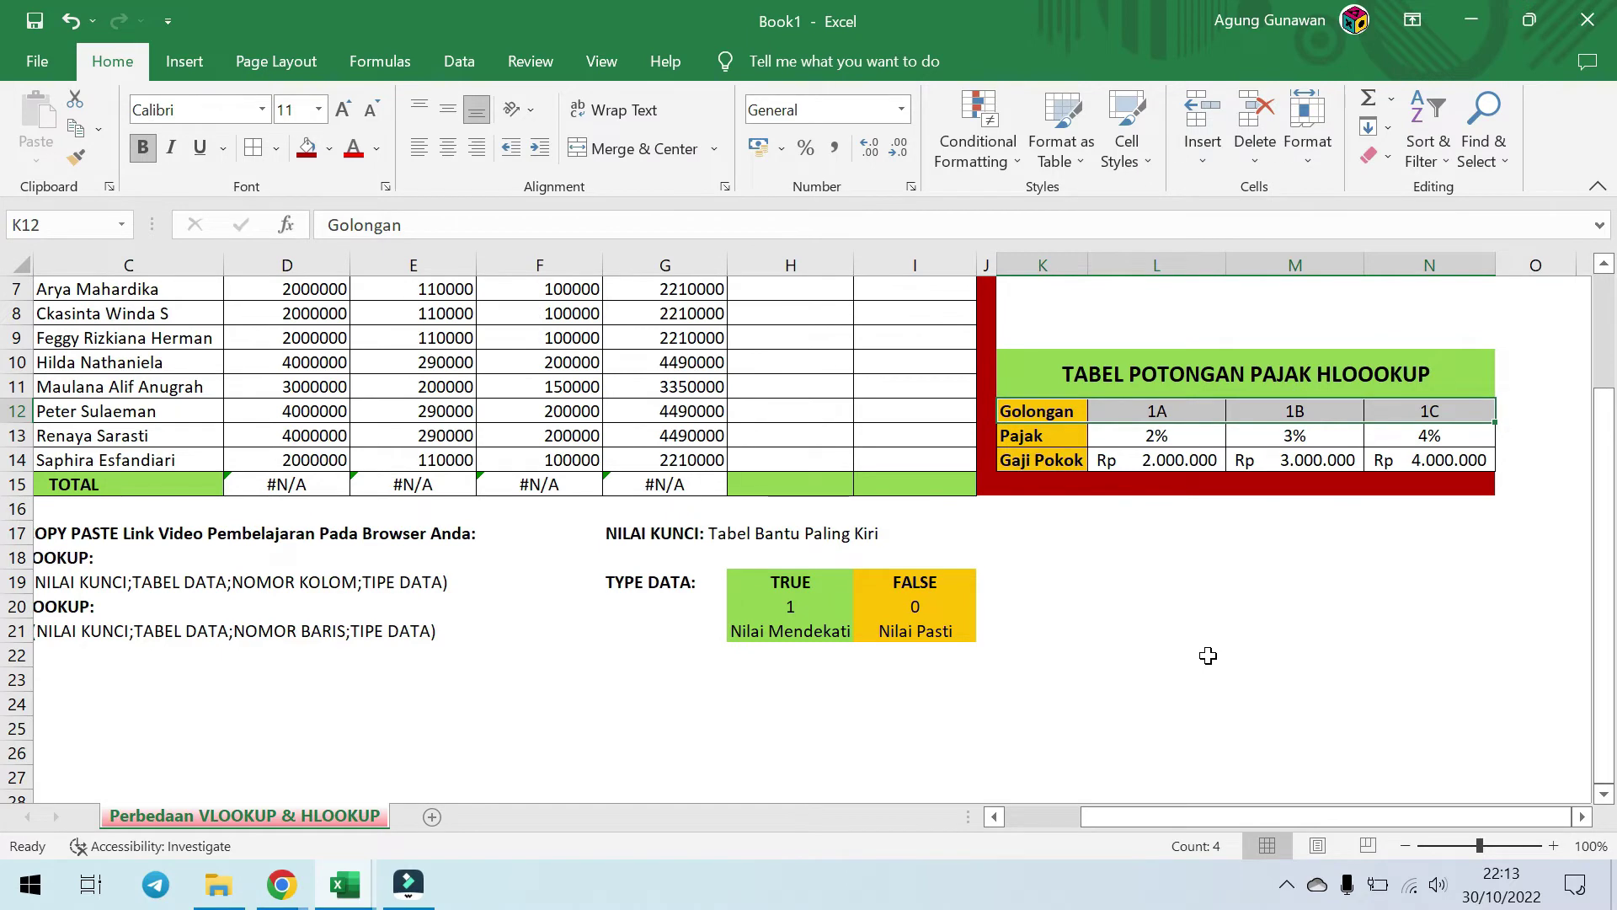
# Step: Name the tax table range K12:N14 TABELPAJAK, leaving out its title
pyautogui.scroll(2, 1208, 655)
pyautogui.moveTo(1078, 560); pyautogui.dragTo(1432, 608)
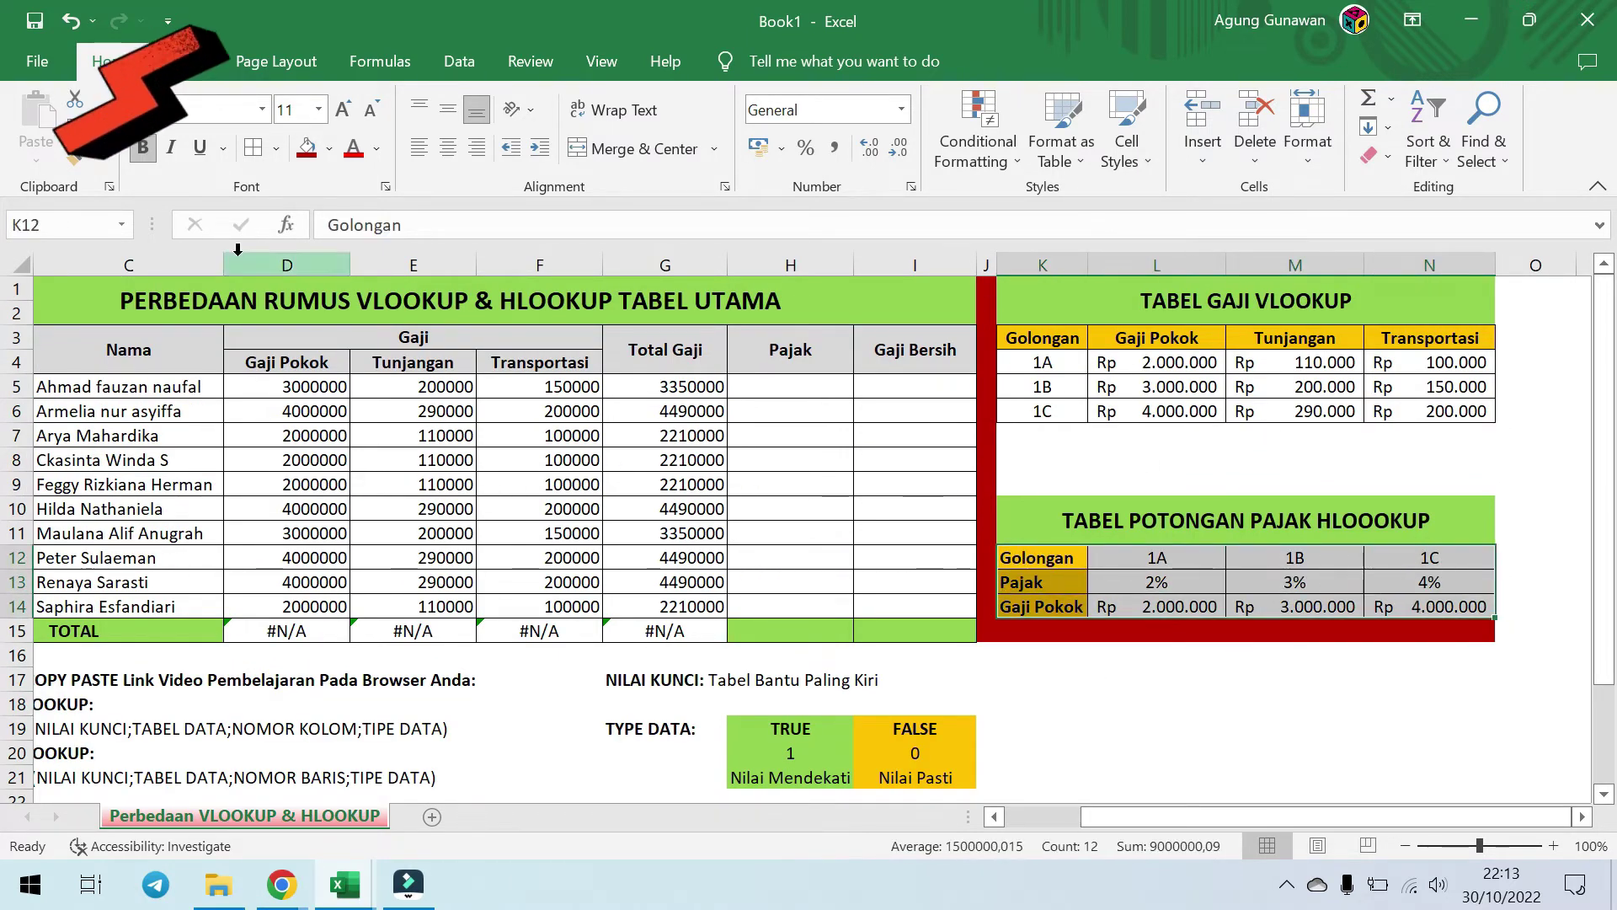
pyautogui.click(38, 224)
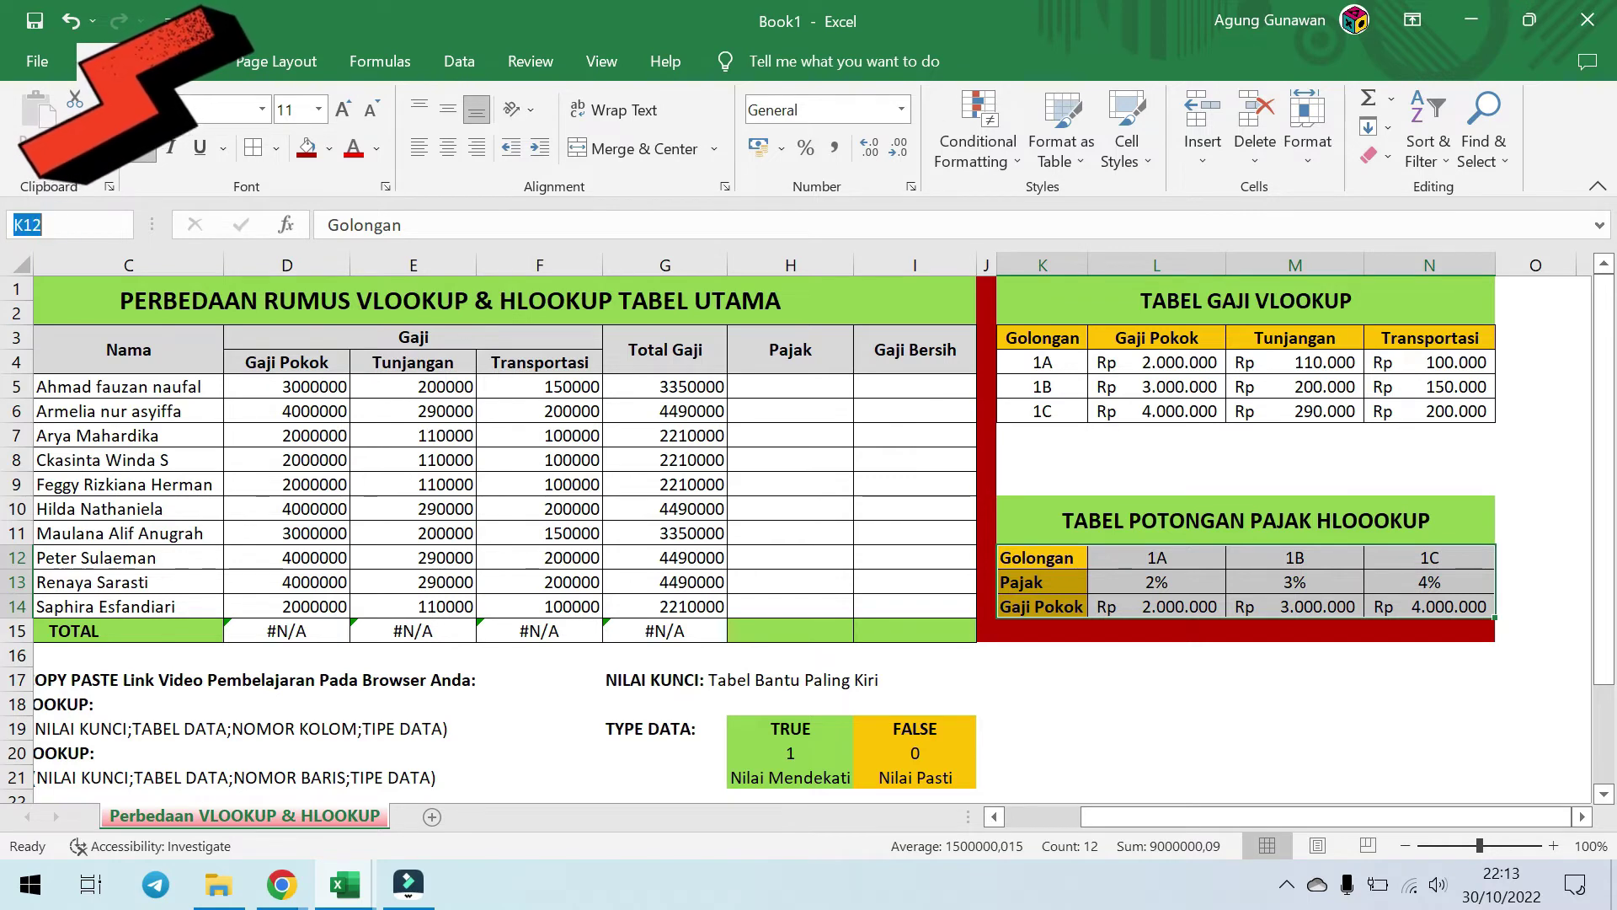
pyautogui.write('TABELPAJAK')
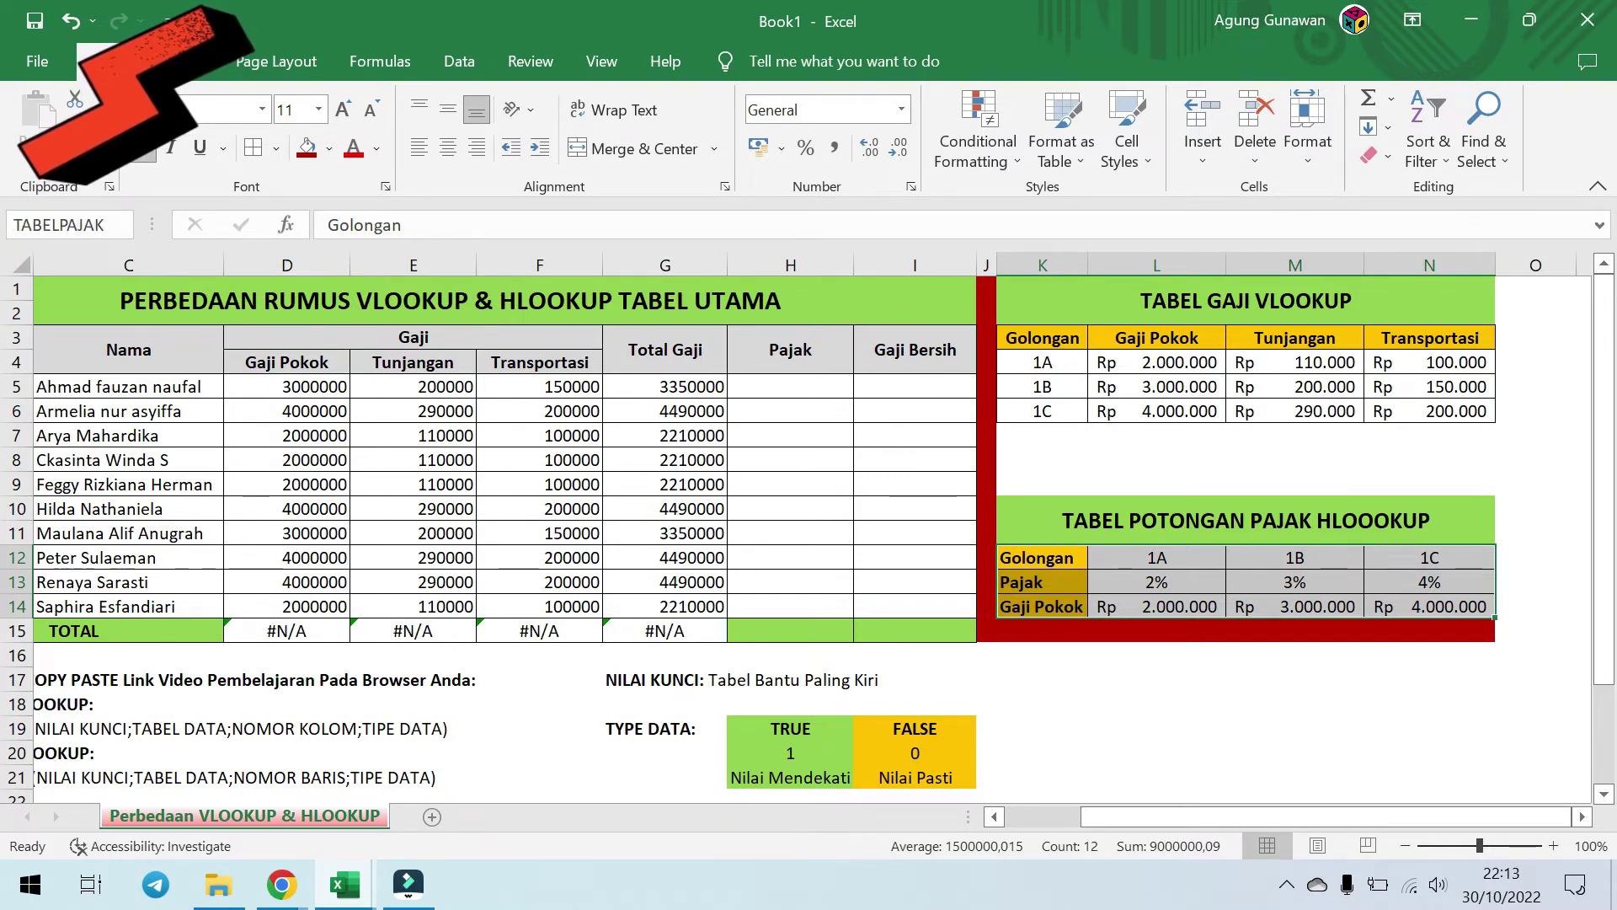
pyautogui.press('Return')
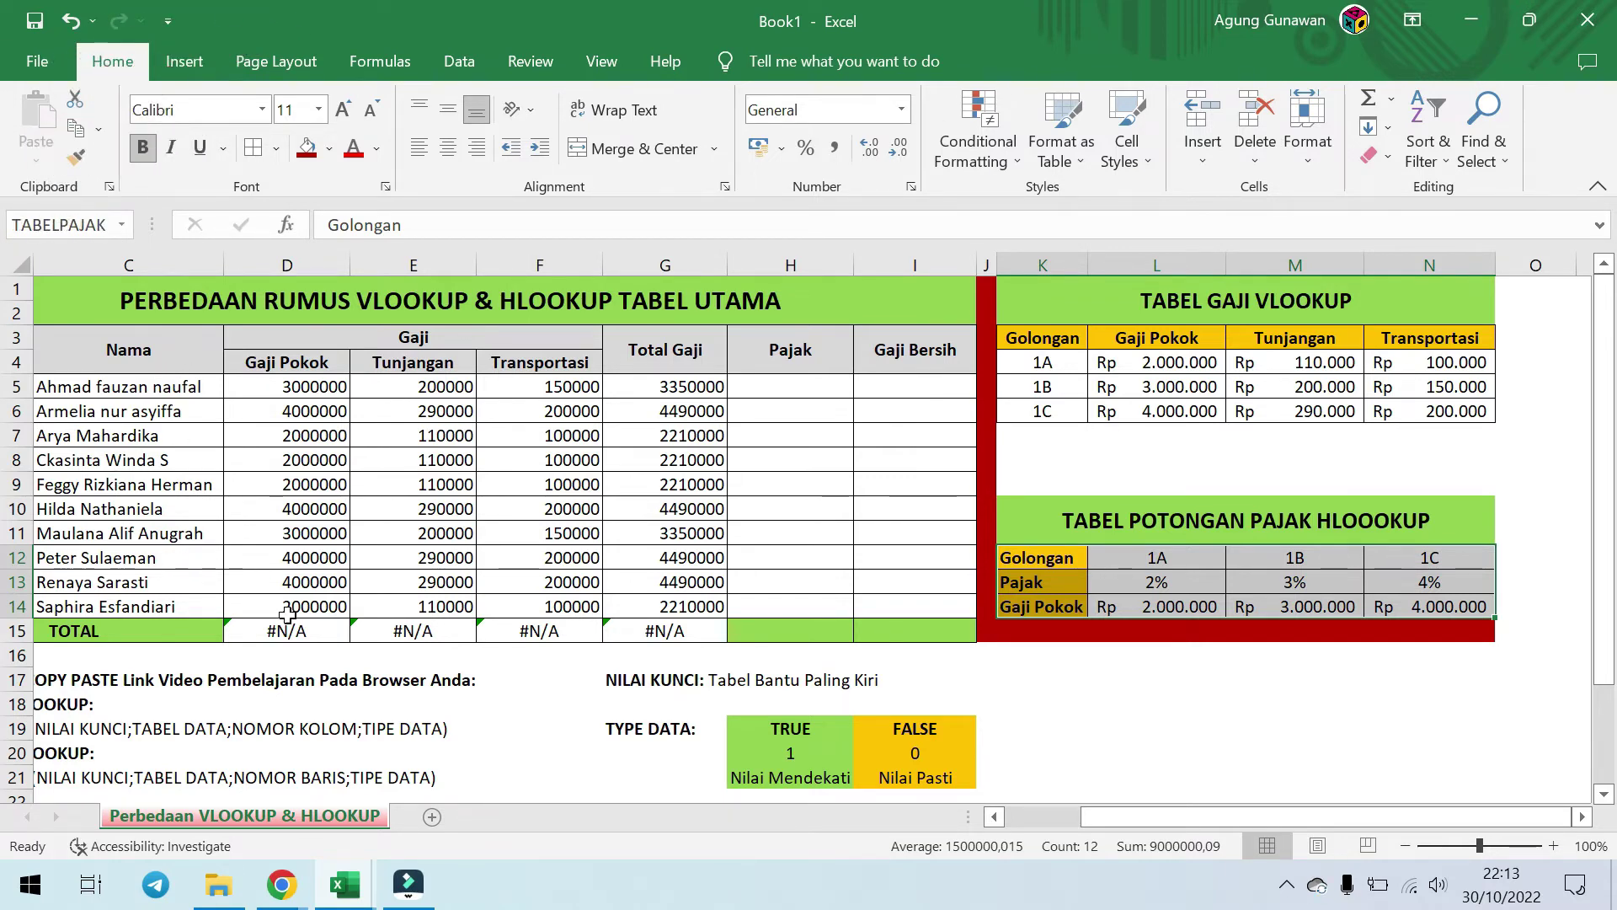
# Step: Check the order of the Golongan, Pajak and Gaji Pokok rows in the tax table
pyautogui.scroll(-2, 287, 615)
pyautogui.scroll(1, 1016, 641)
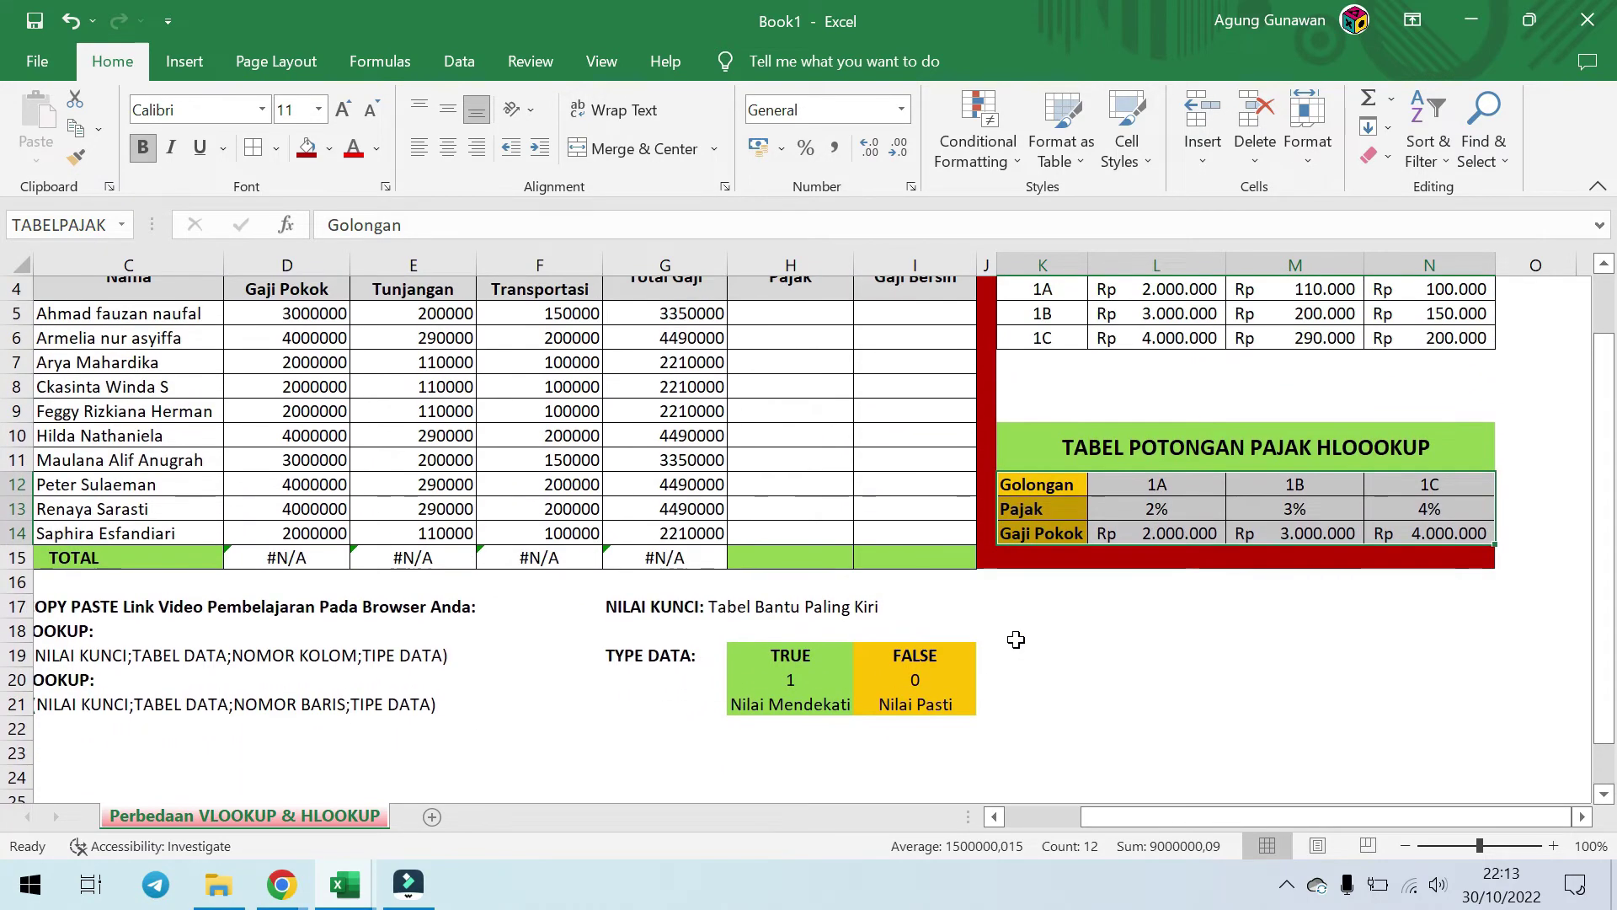
pyautogui.moveTo(1042, 486); pyautogui.dragTo(1432, 487)
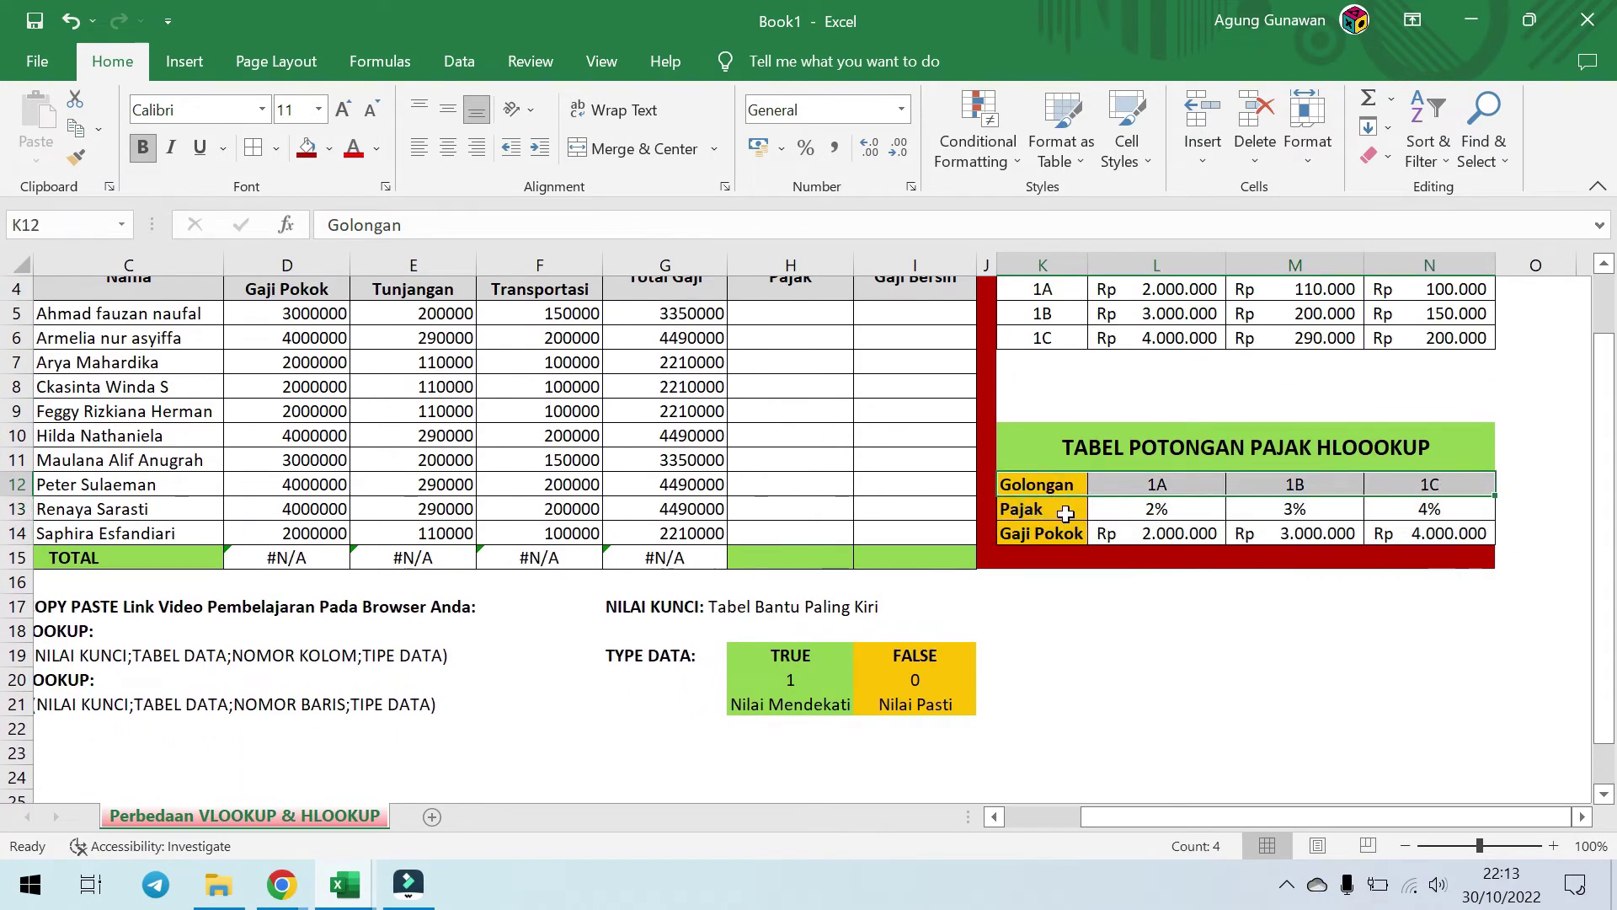
pyautogui.moveTo(1065, 513); pyautogui.dragTo(1423, 509)
pyautogui.moveTo(1049, 539); pyautogui.dragTo(1437, 536)
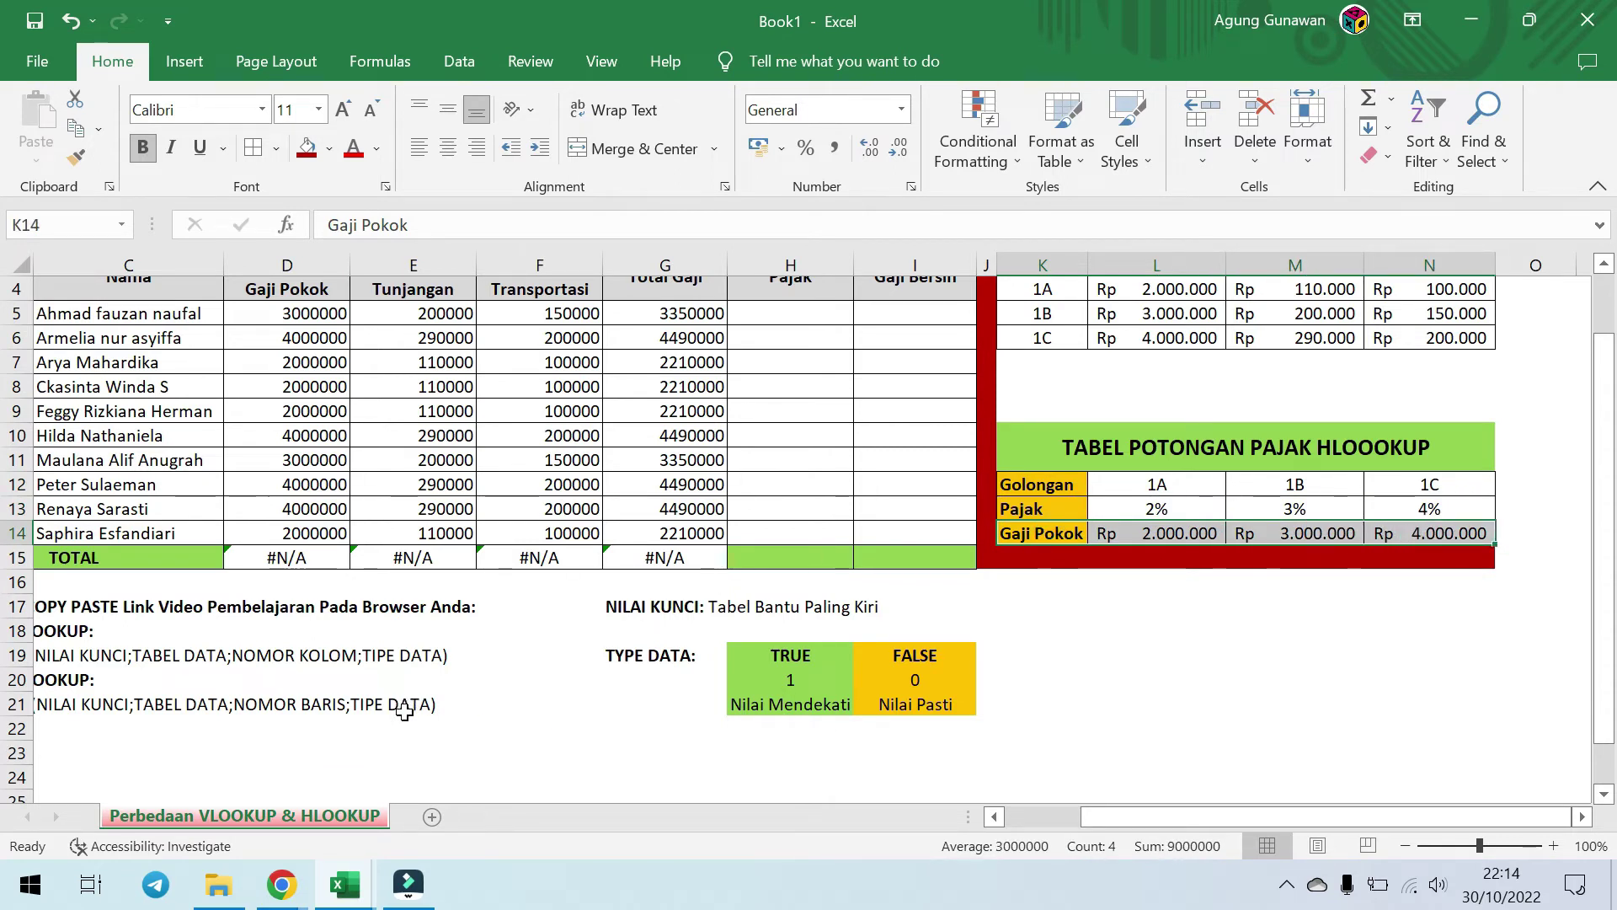
pyautogui.scroll(1, 513, 716)
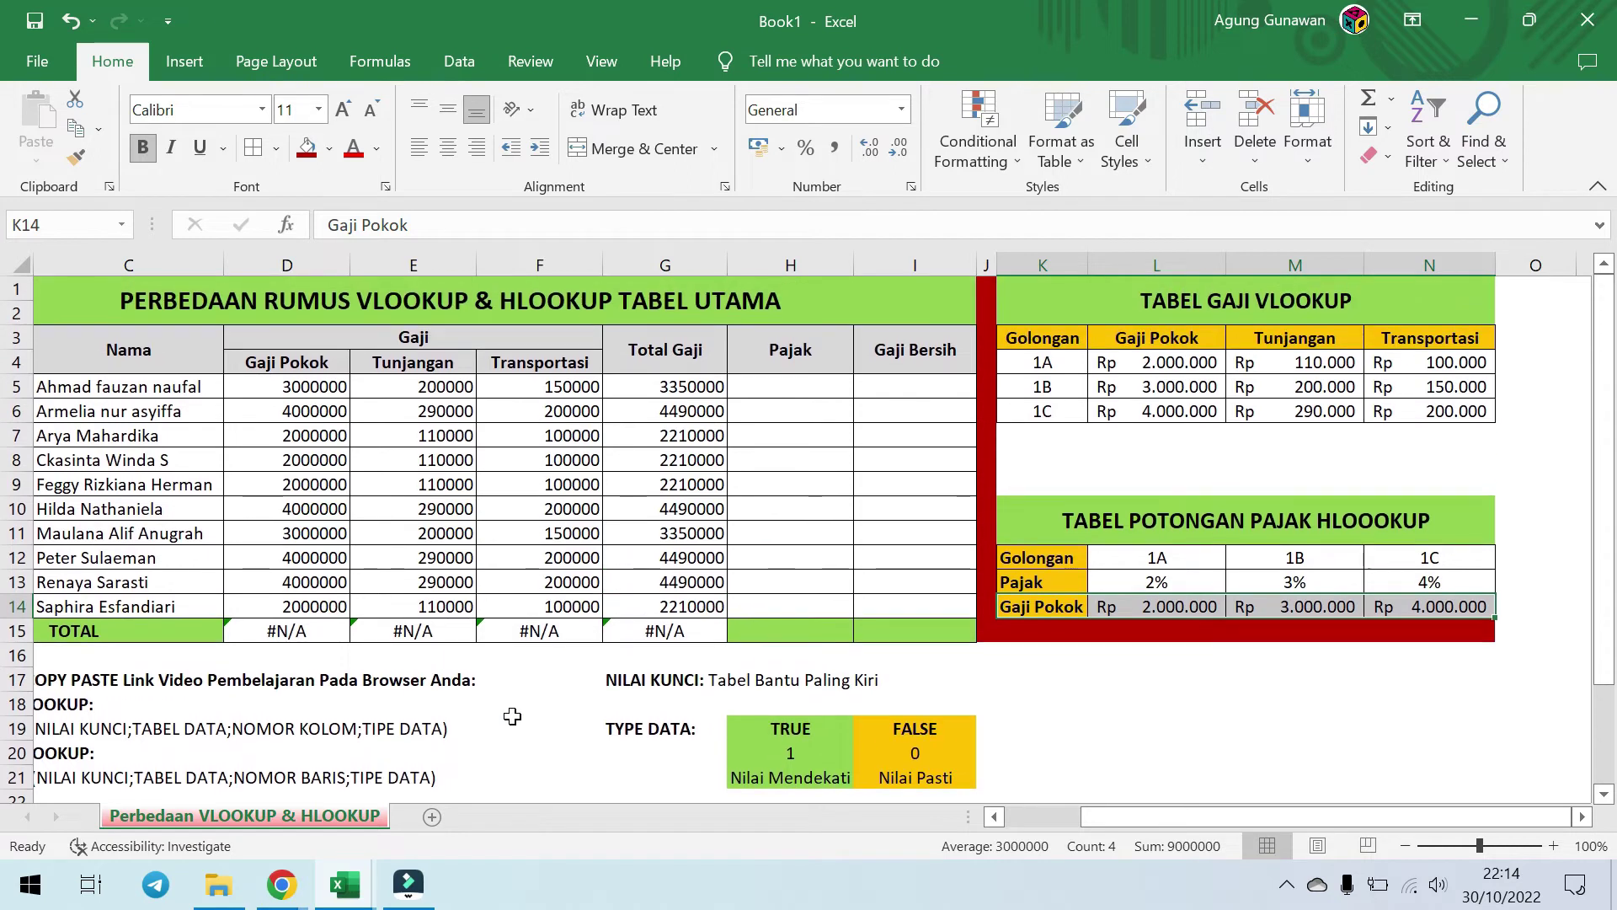
# Step: Start an HLOOKUP formula in Pajak cell H5 with Golongan cell B5 as the lookup value
pyautogui.click(796, 387)
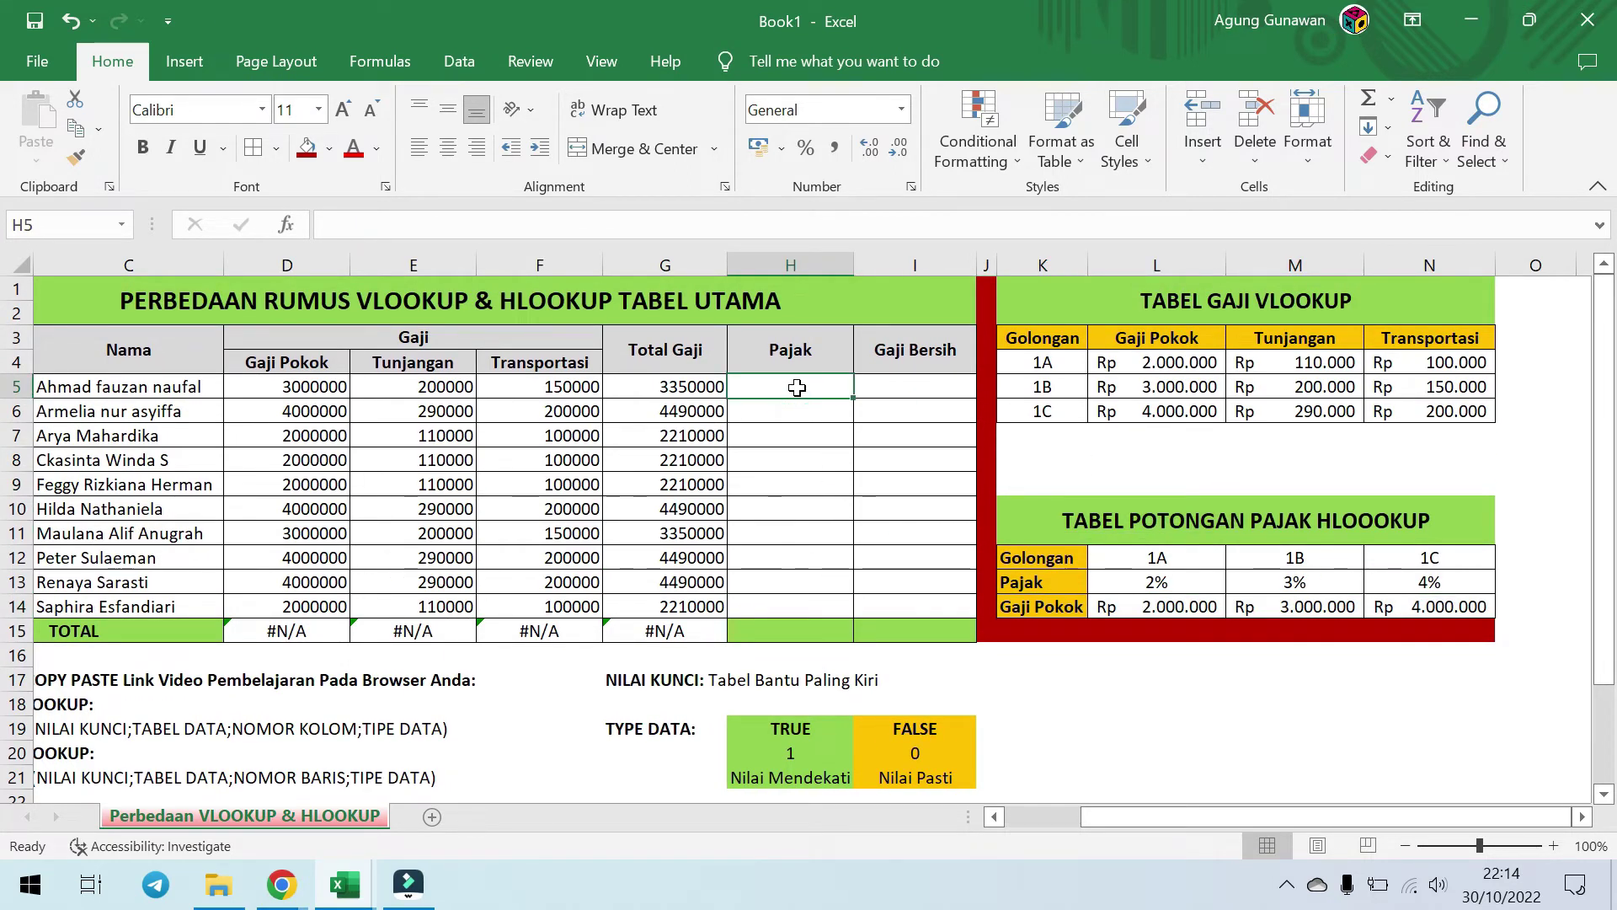
pyautogui.write('=')
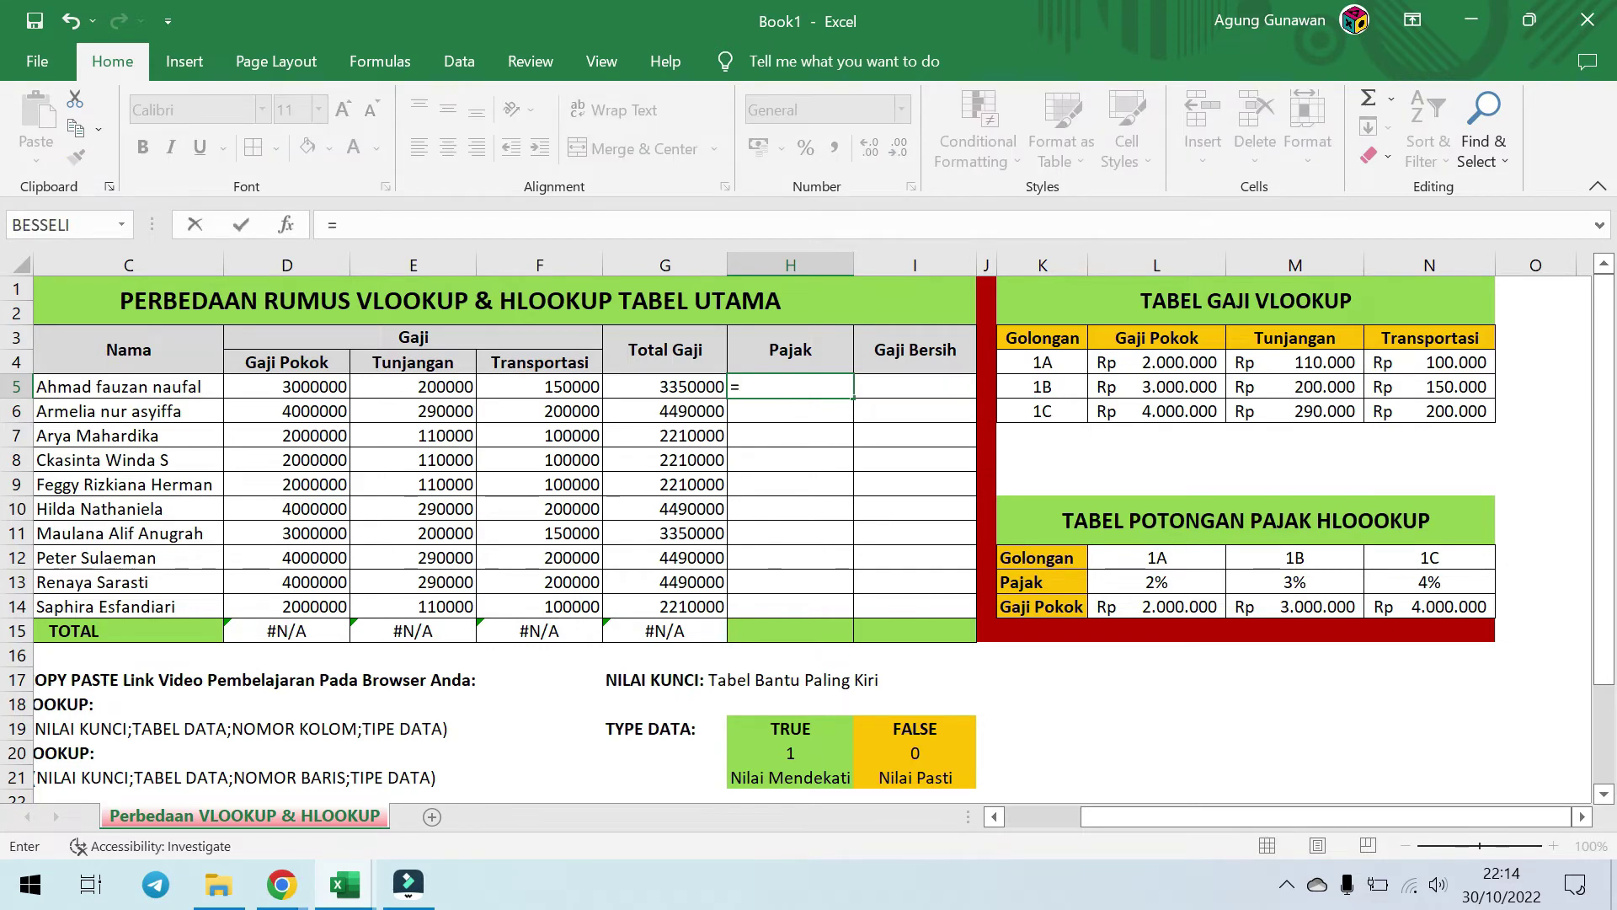
pyautogui.write('HLOO')
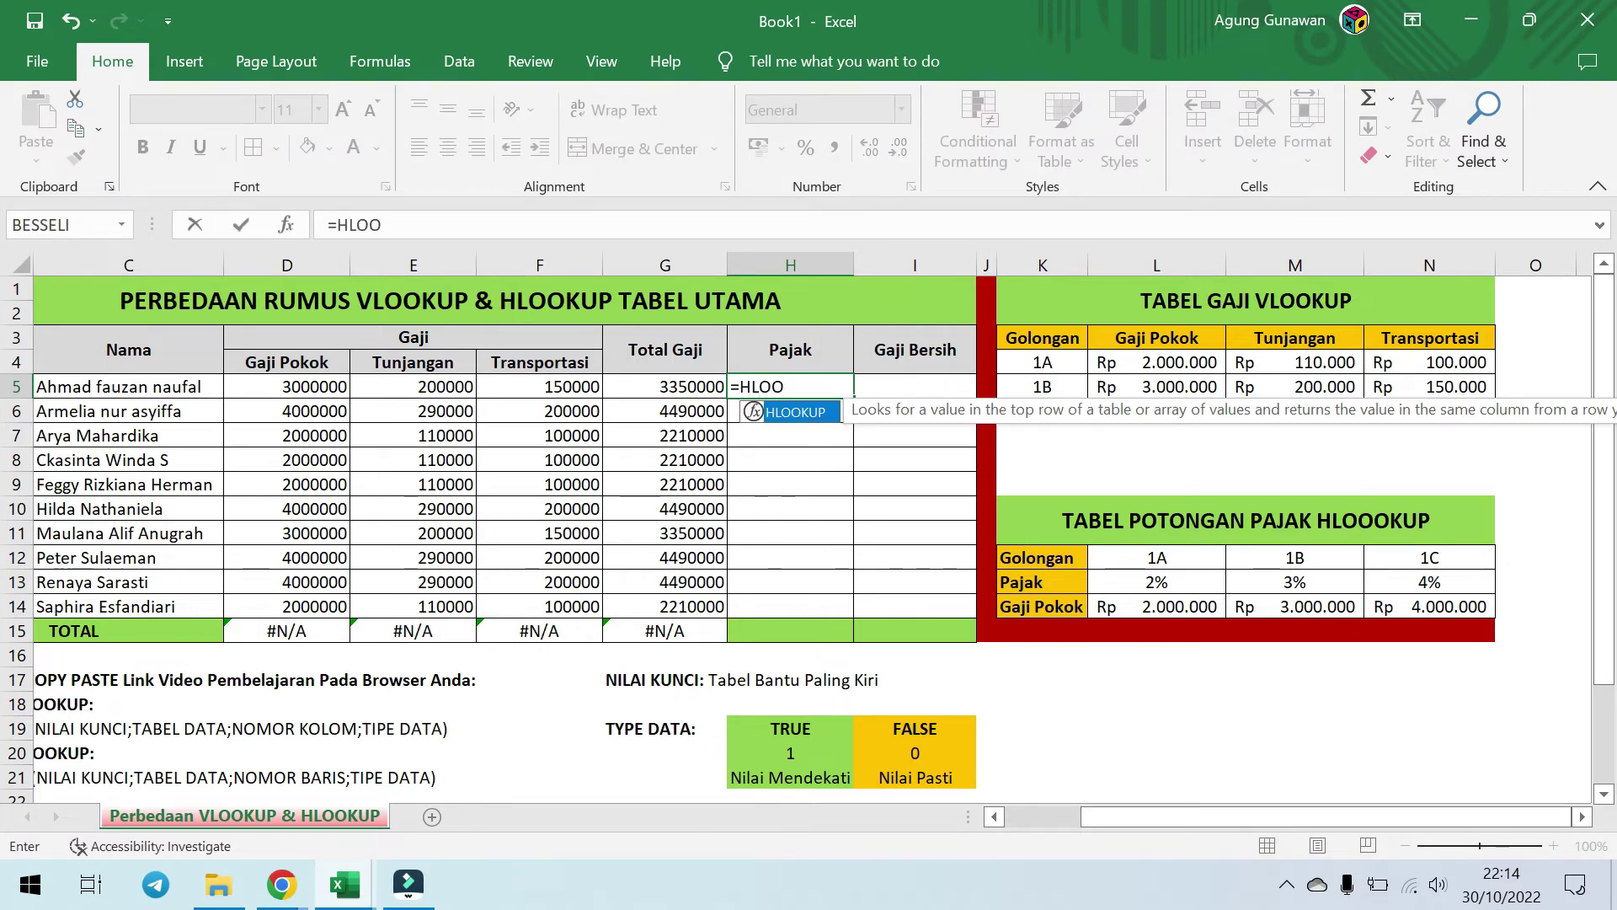
pyautogui.press('Tab')
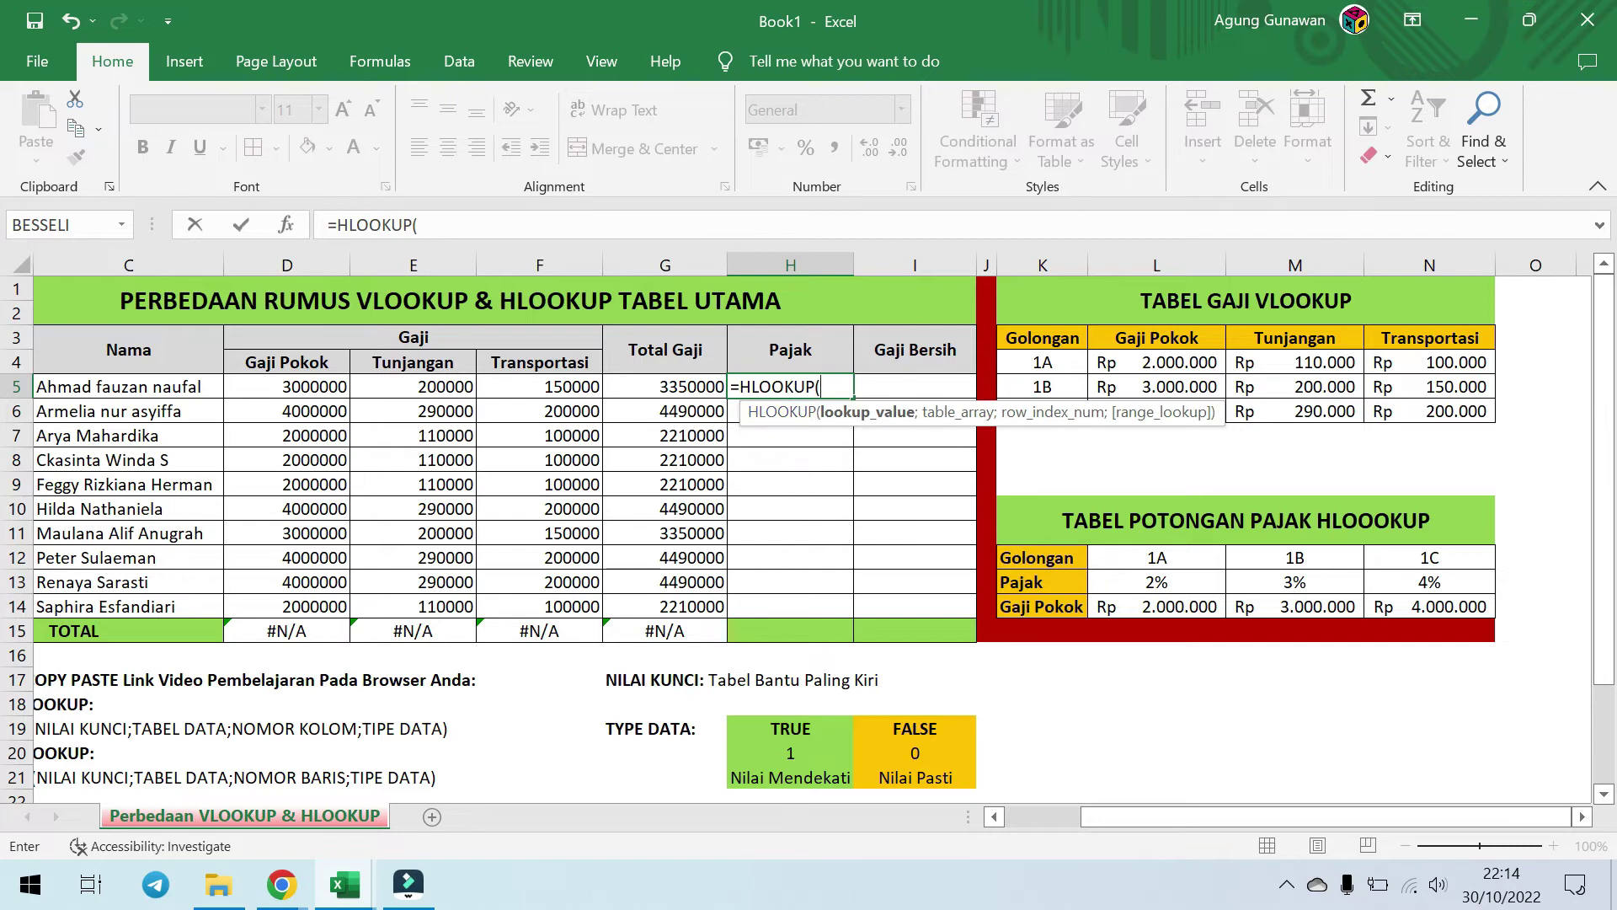
pyautogui.moveTo(1109, 816); pyautogui.dragTo(1033, 816)
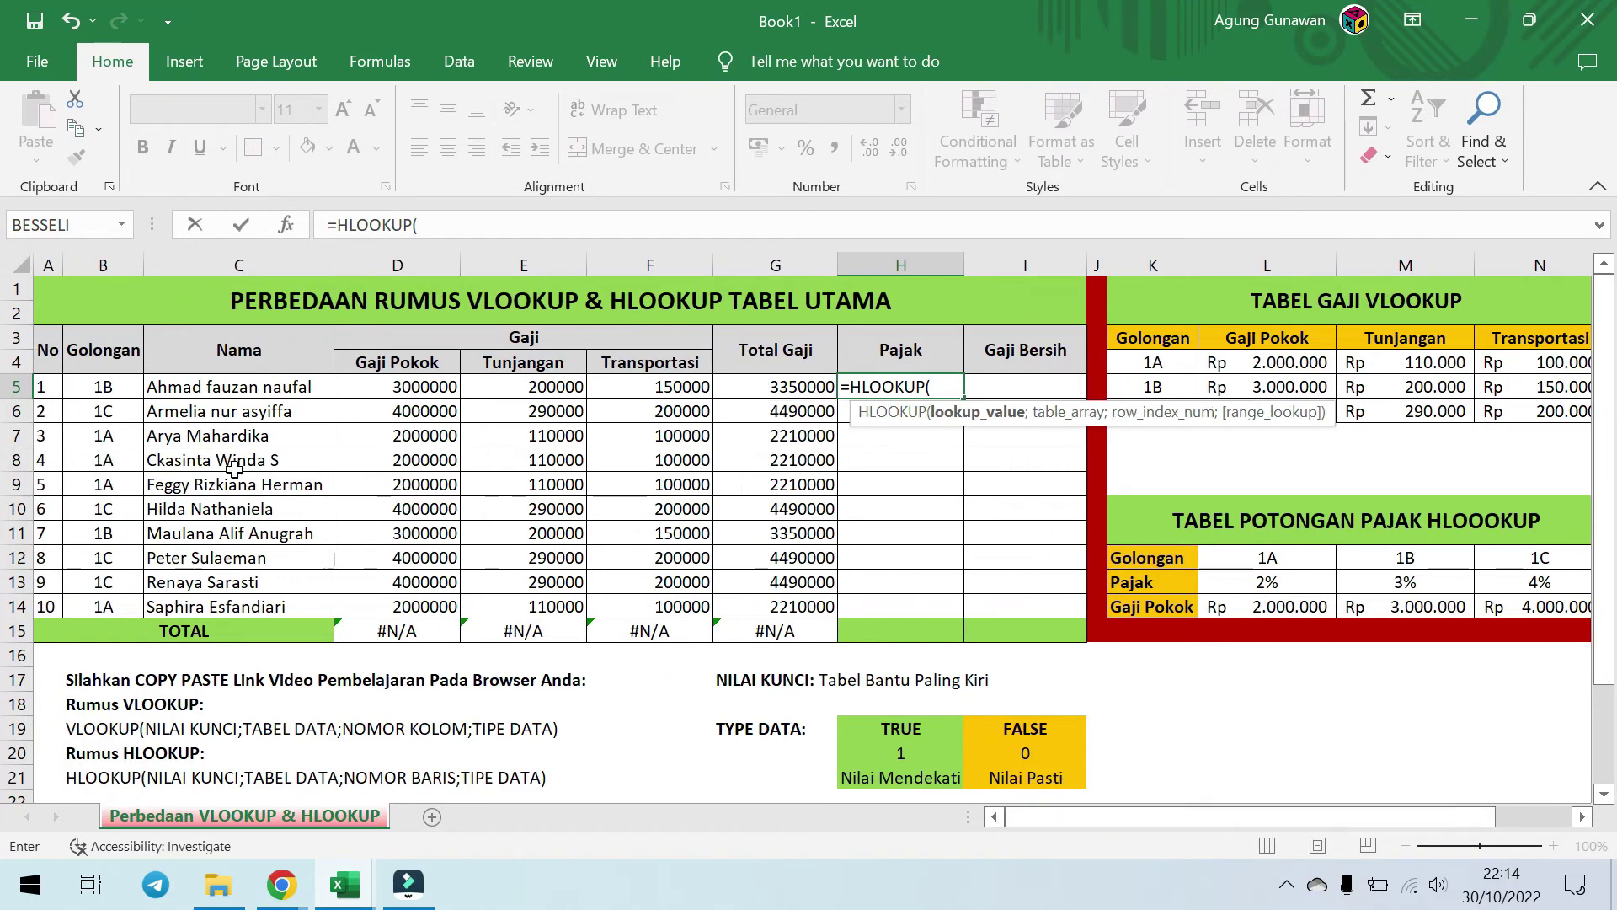
pyautogui.click(113, 384)
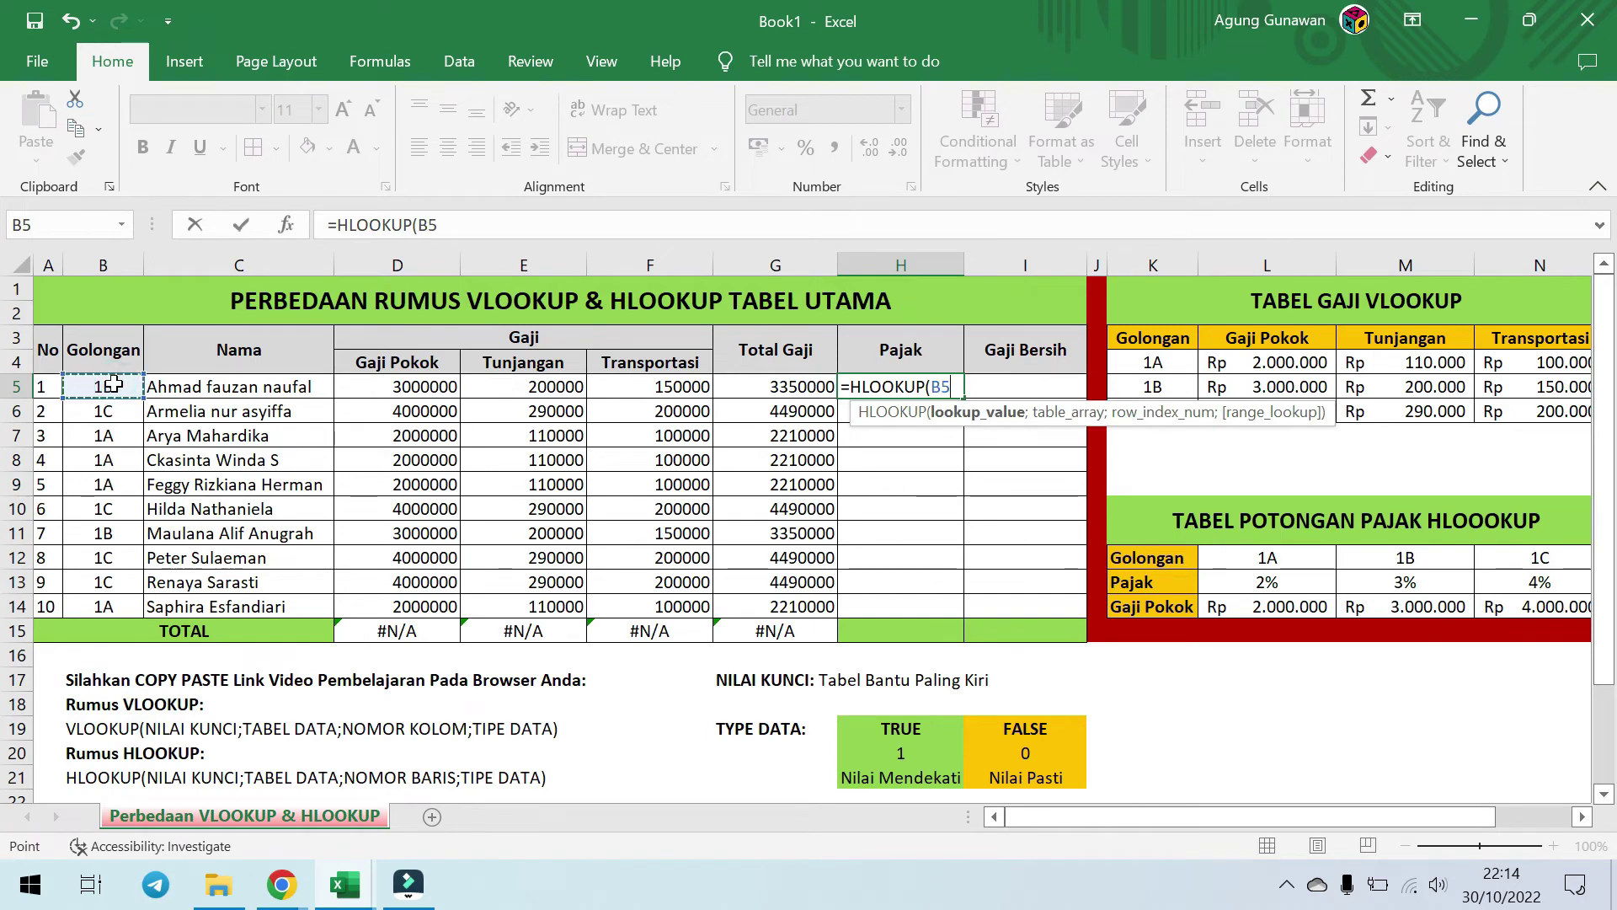
# Step: Complete the H5 formula with TABELPAJAK as the table, row number 2 and match type 0, and select that cell again
pyautogui.write(';')
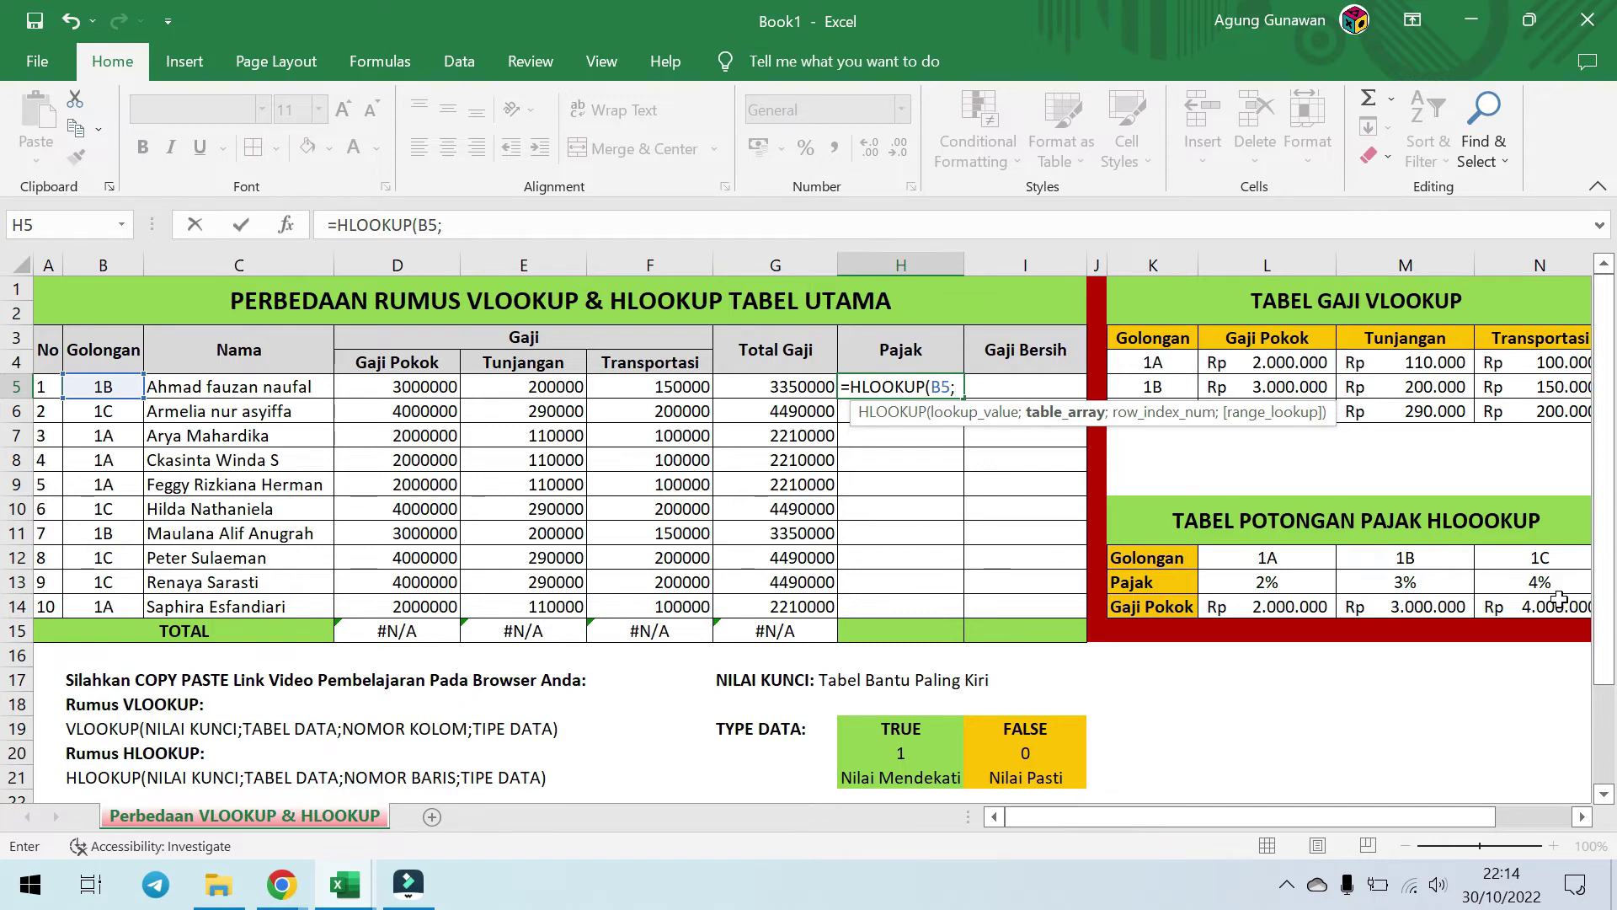
pyautogui.write('TABEL')
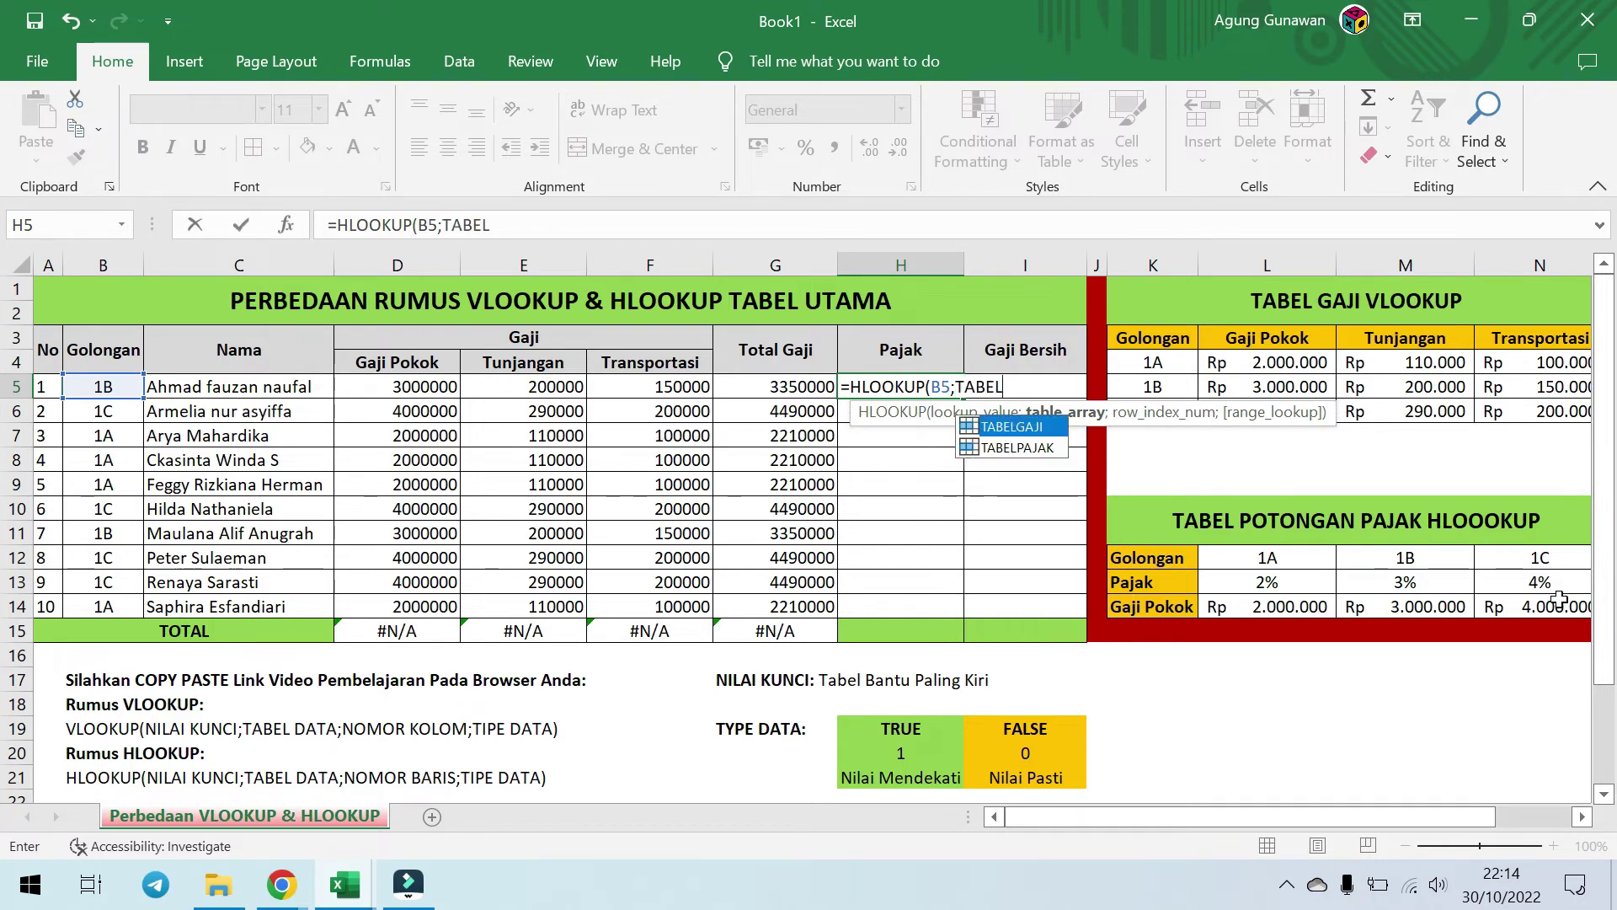
pyautogui.doubleClick(1025, 449)
pyautogui.write(';')
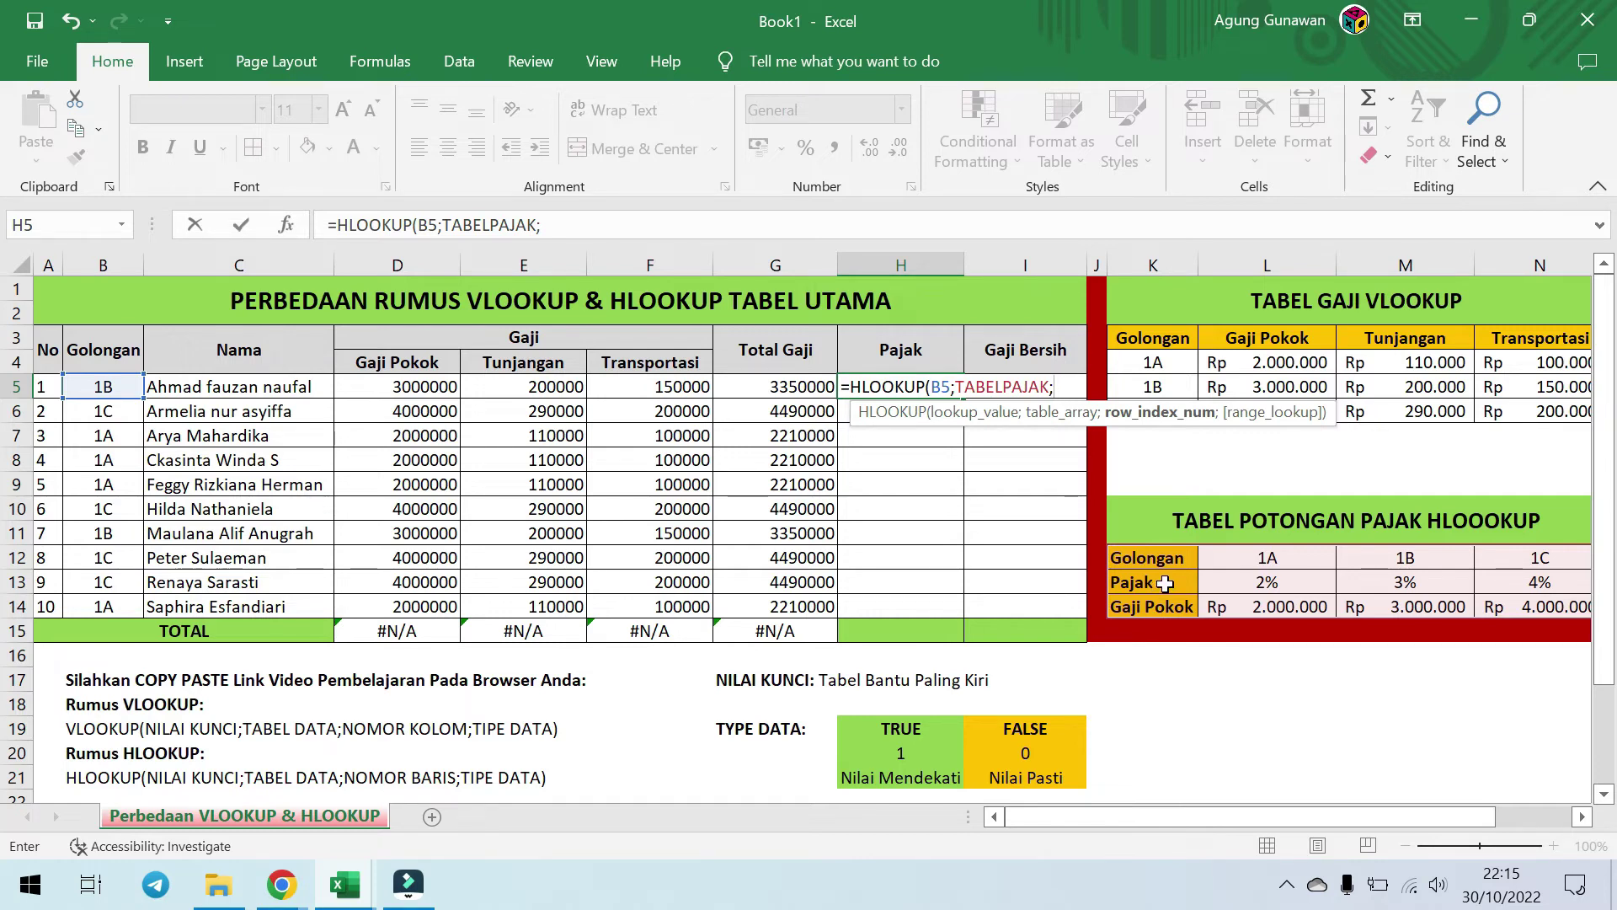
pyautogui.write(';0')
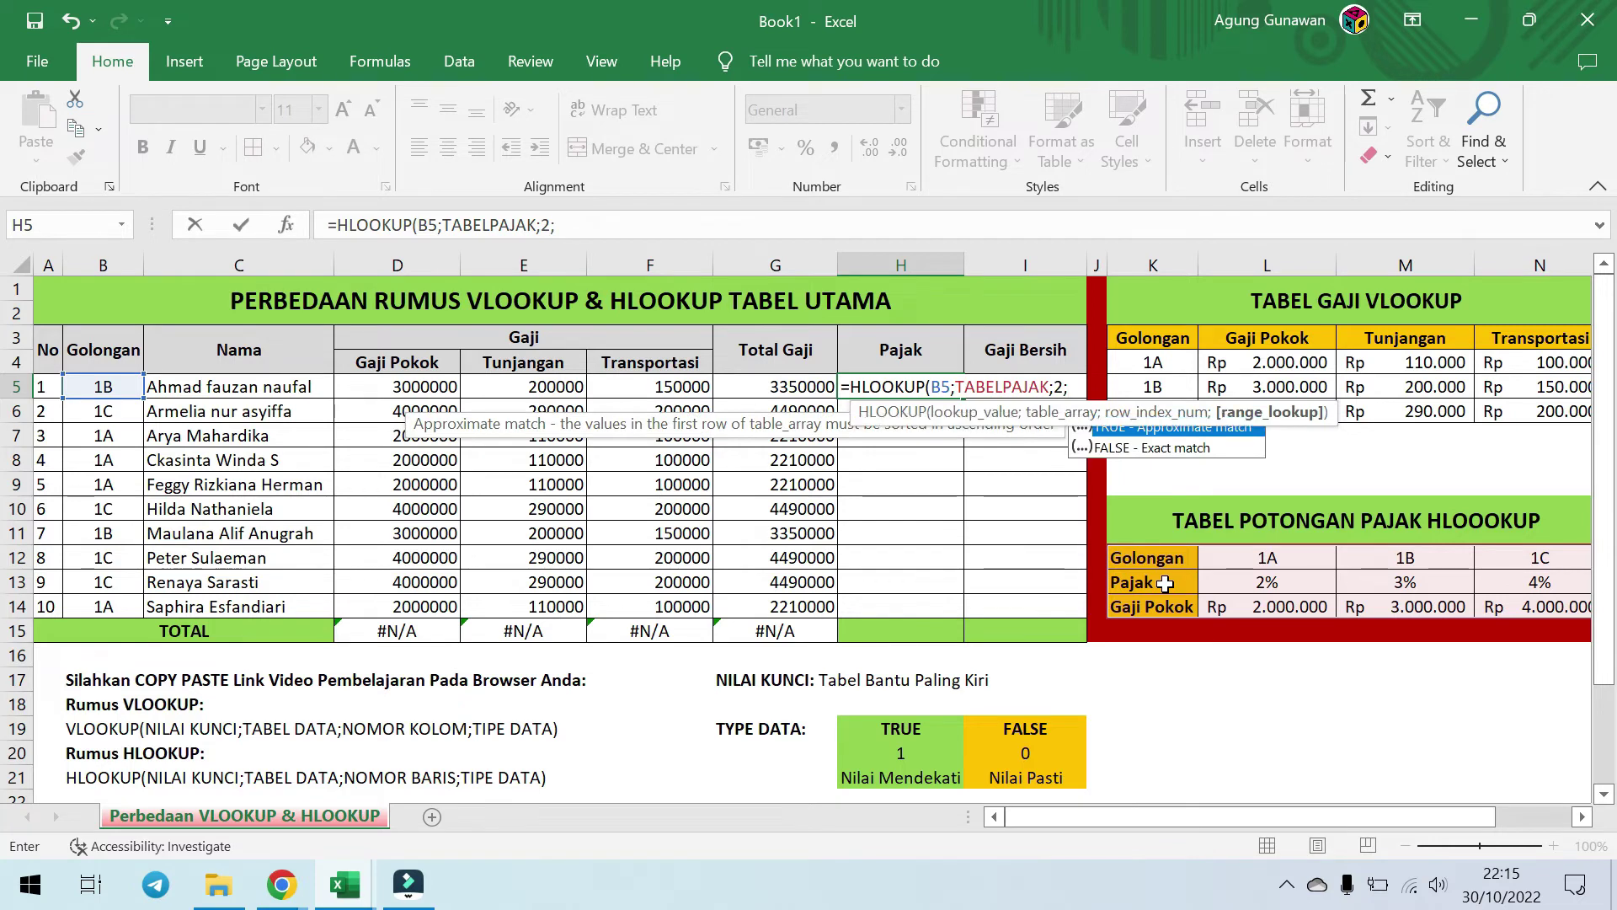
pyautogui.press('Return')
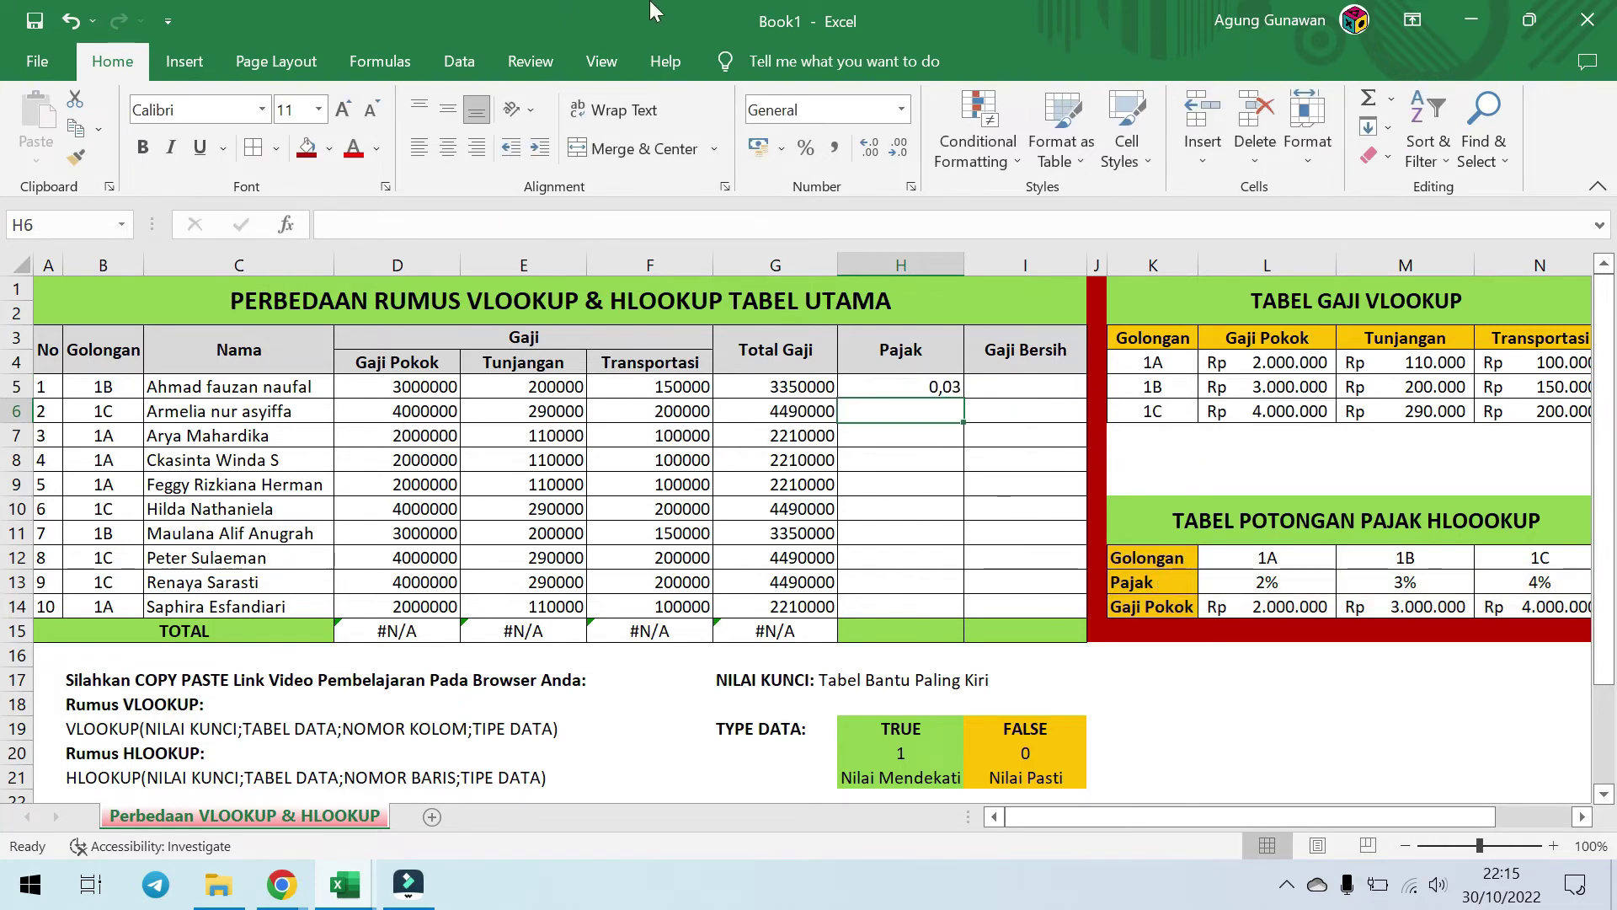
pyautogui.click(919, 386)
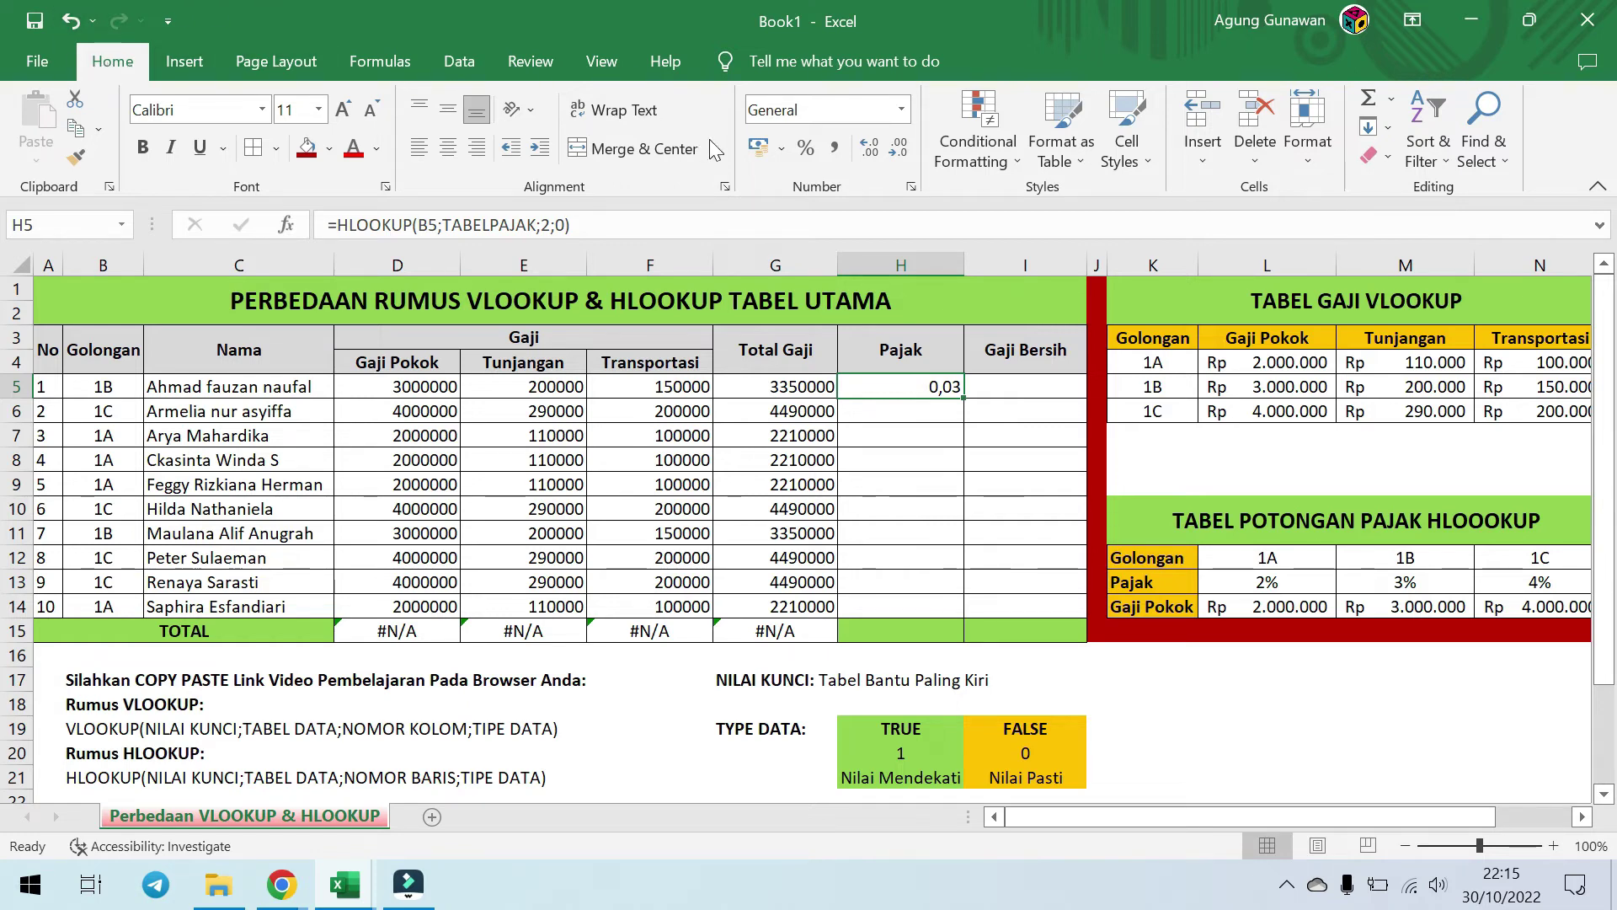
# Step: Format Pajak cell H5 as a percentage and fill its HLOOKUP formula down the column to H15
pyautogui.click(807, 150)
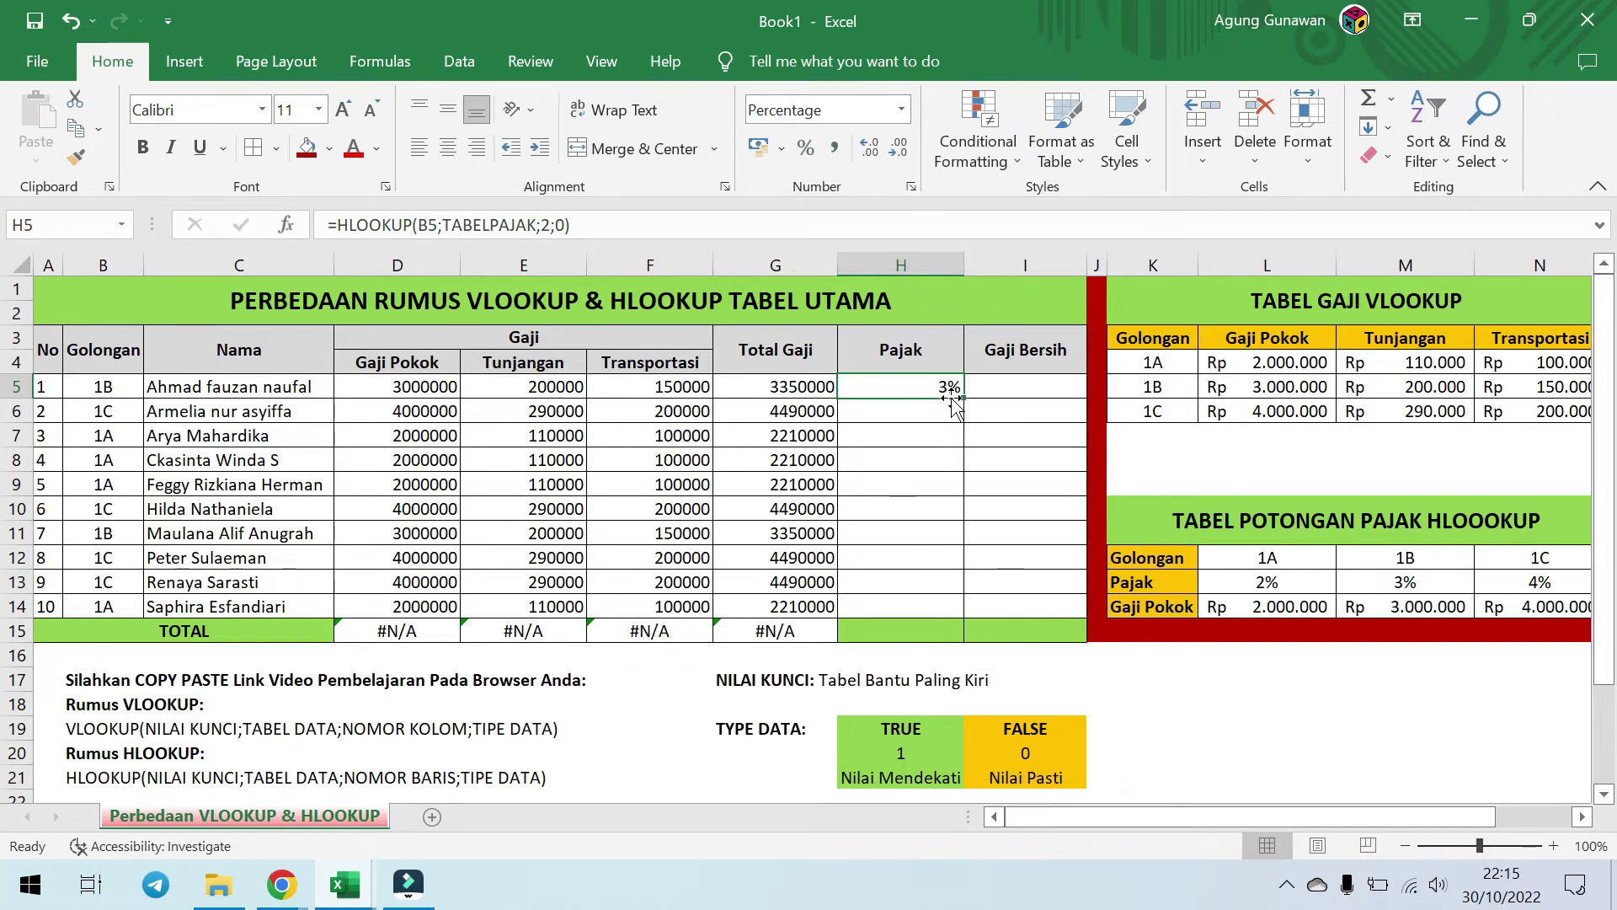
pyautogui.click(1405, 266)
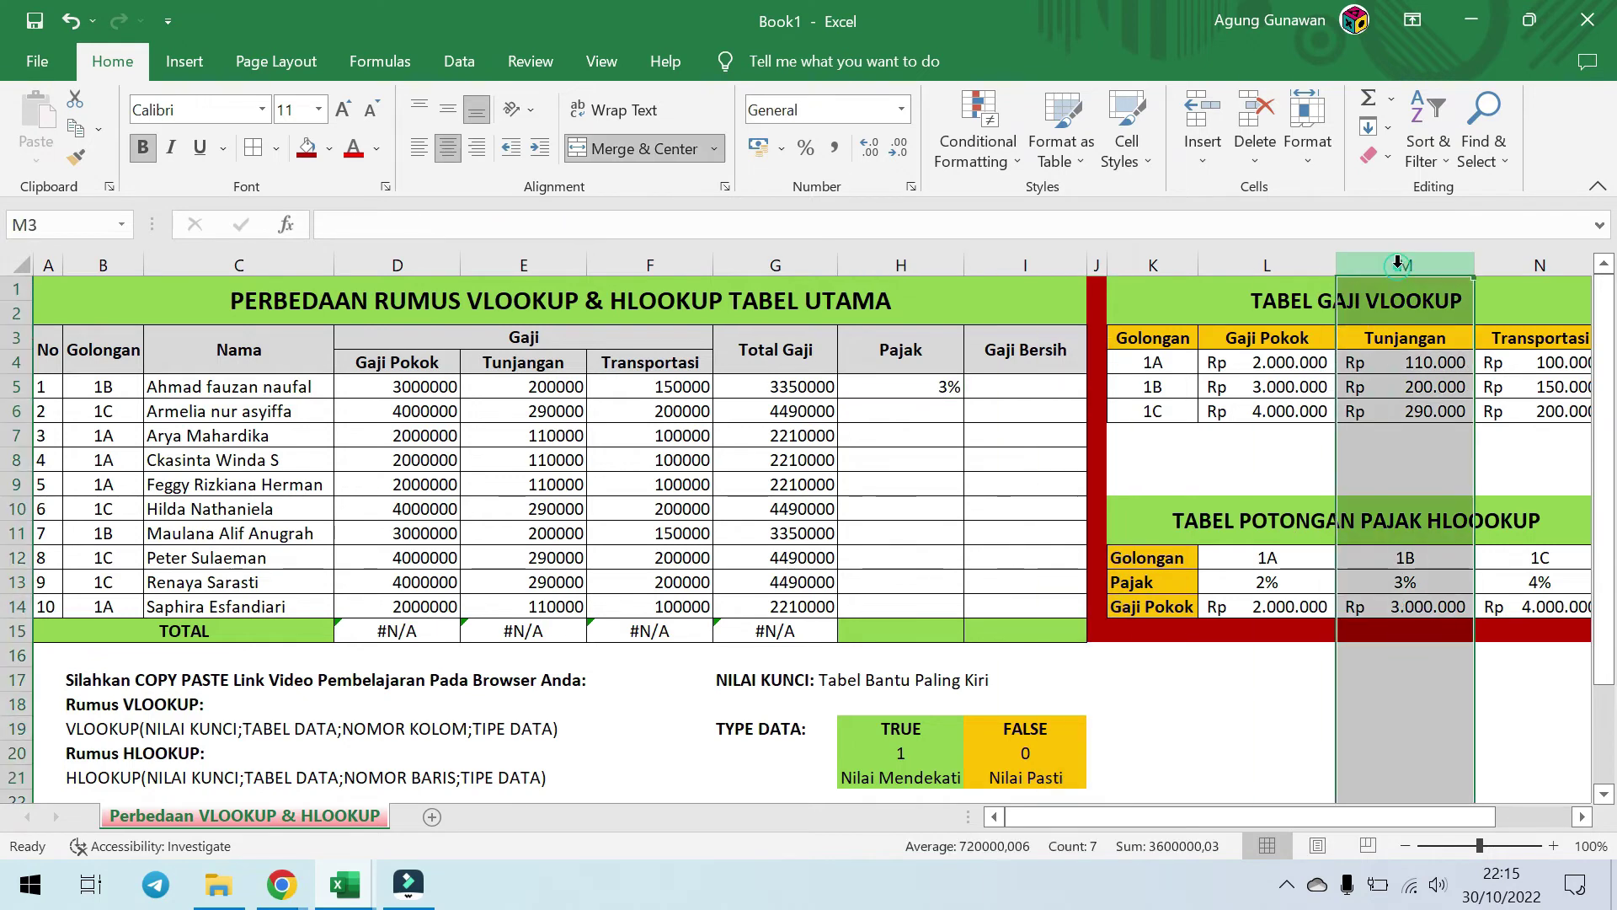
pyautogui.click(937, 386)
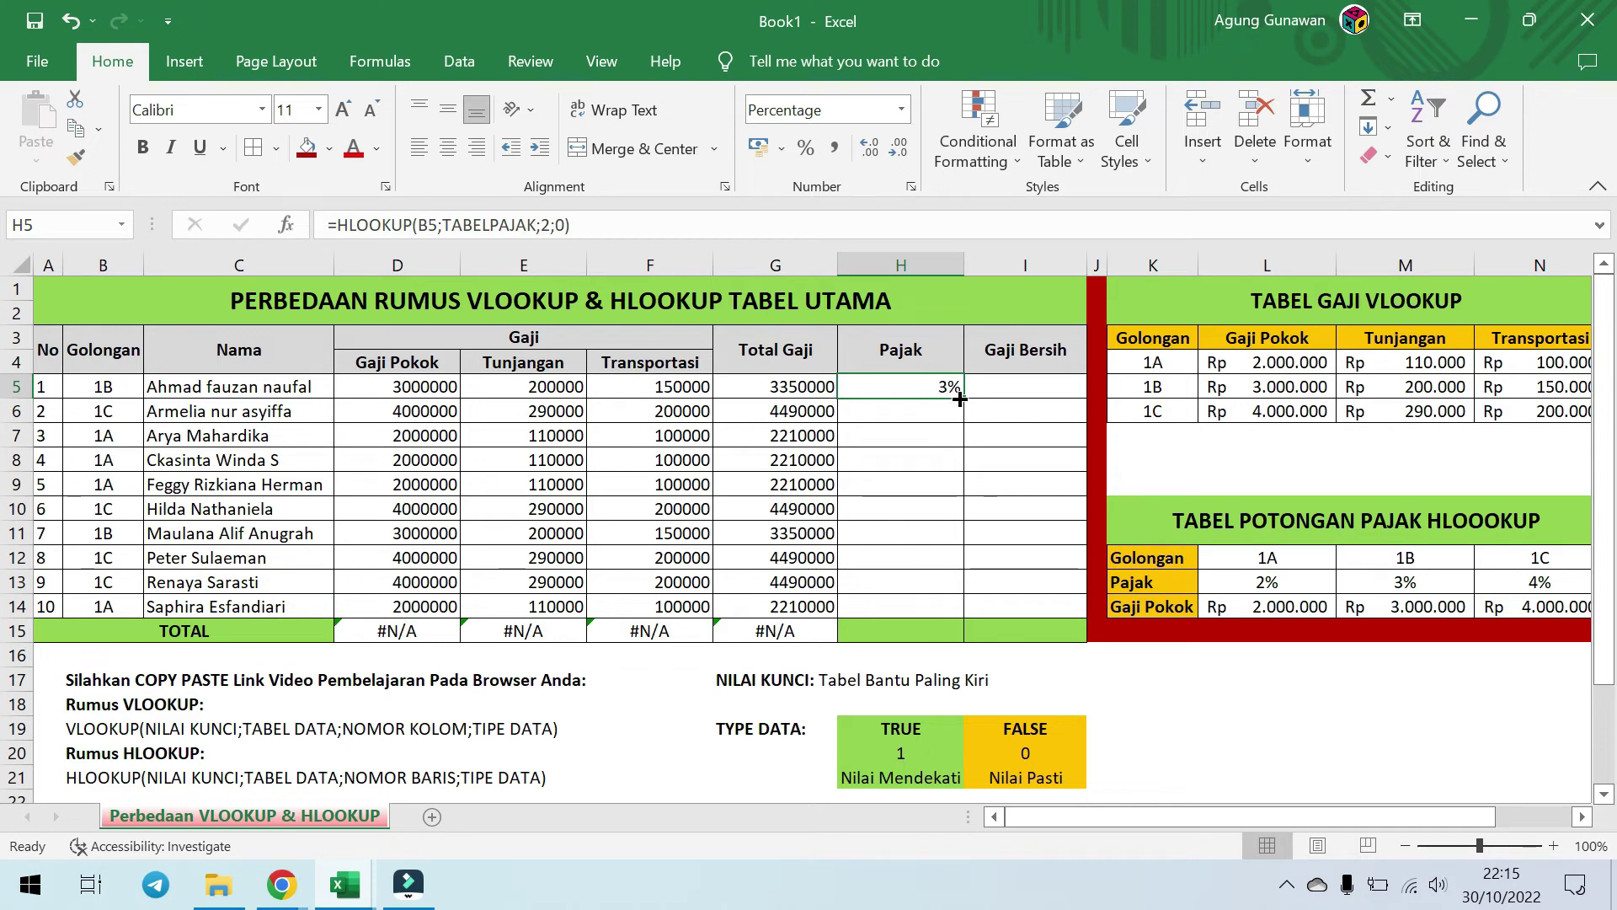
pyautogui.doubleClick(960, 398)
# Step: Extend the HLOOKUP formula in Pajak cell H5 by multiplying it by Total Gaji cell G5
pyautogui.click(1029, 386)
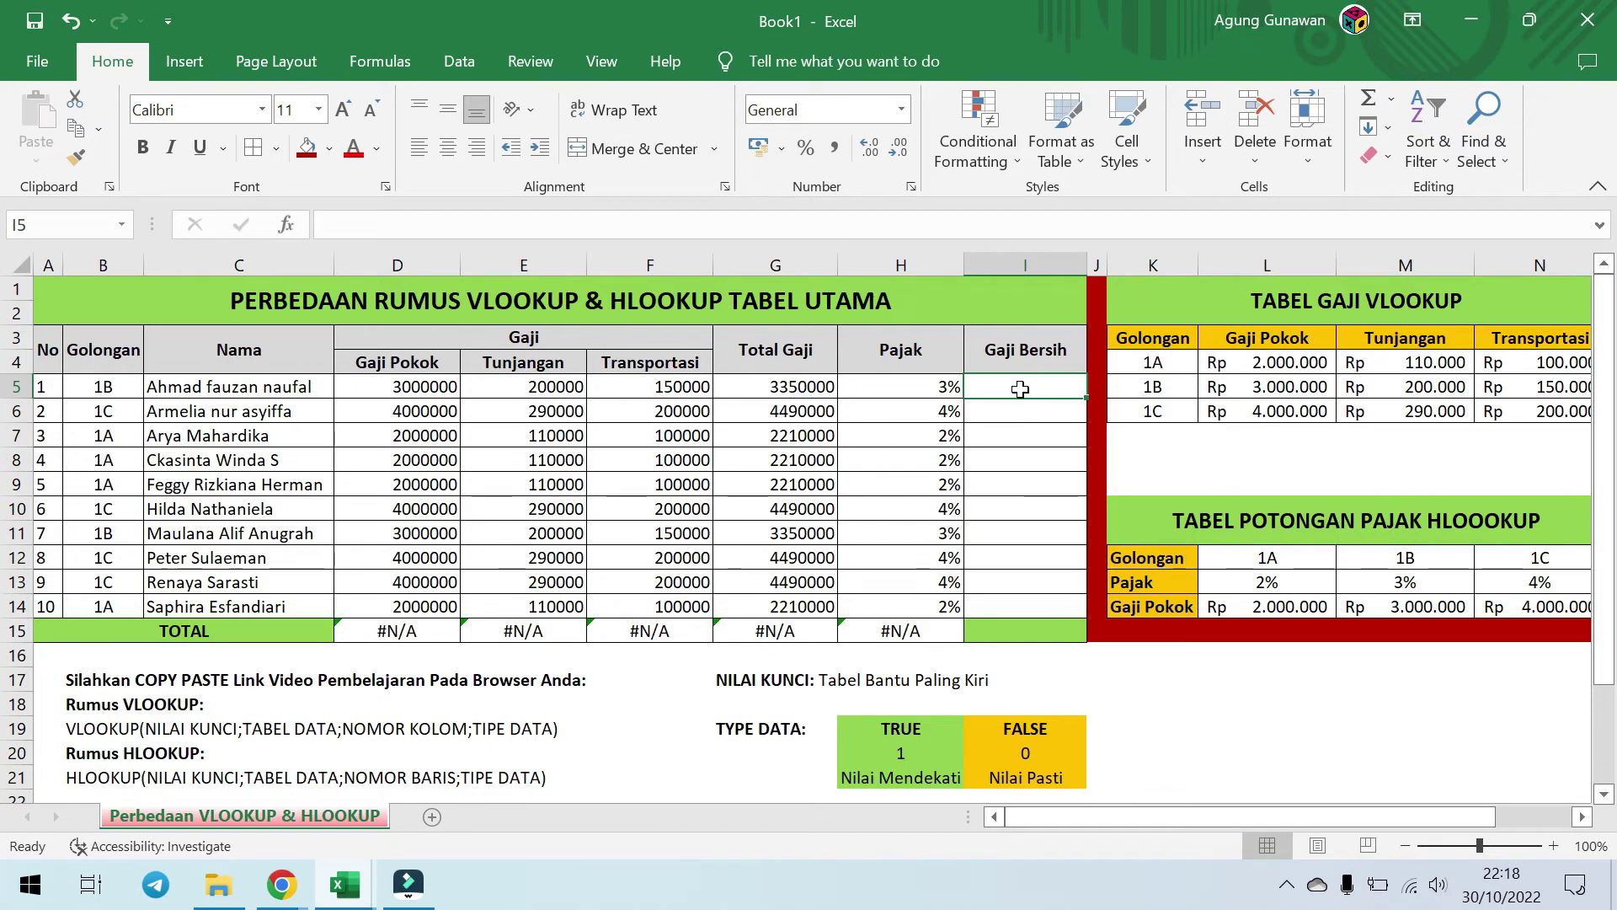
pyautogui.click(799, 387)
pyautogui.click(882, 383)
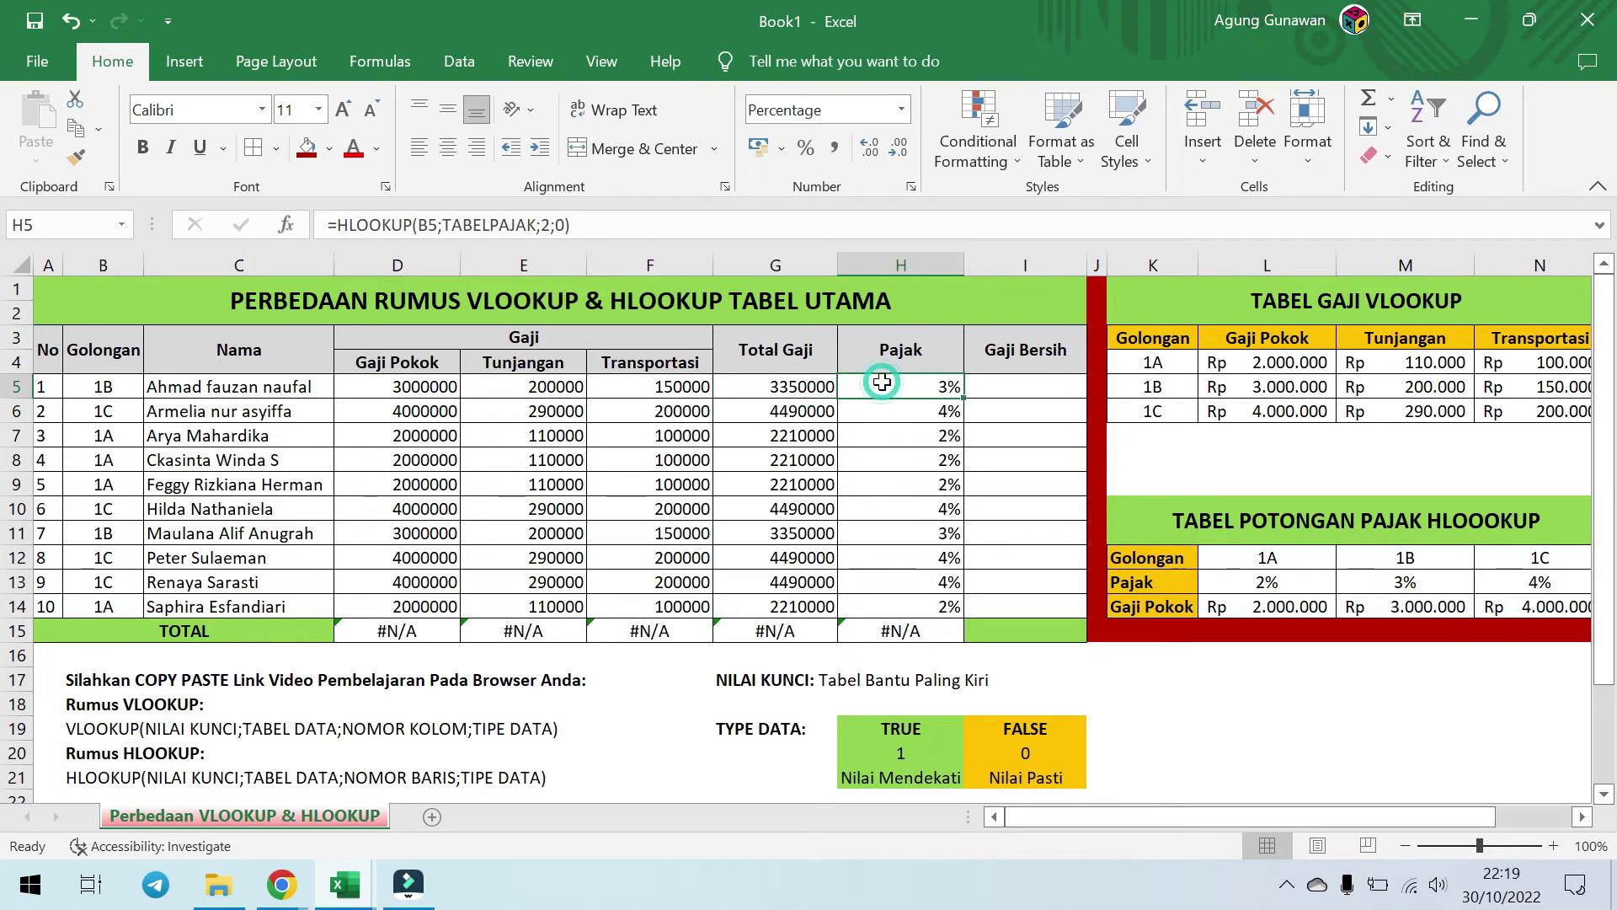
pyautogui.click(1020, 383)
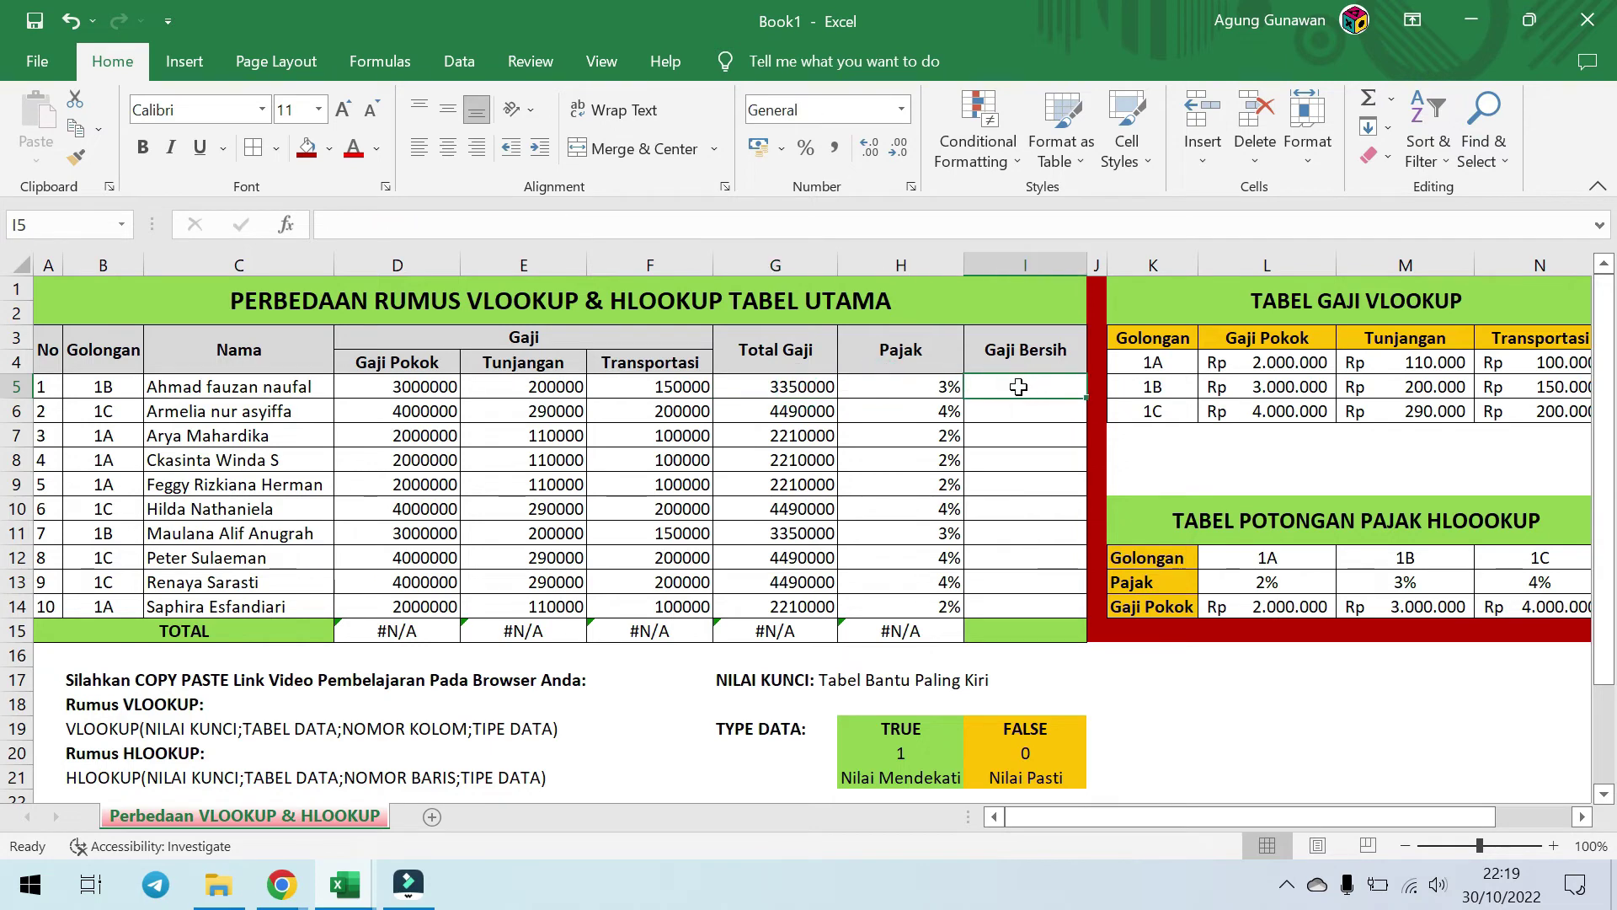
pyautogui.click(934, 389)
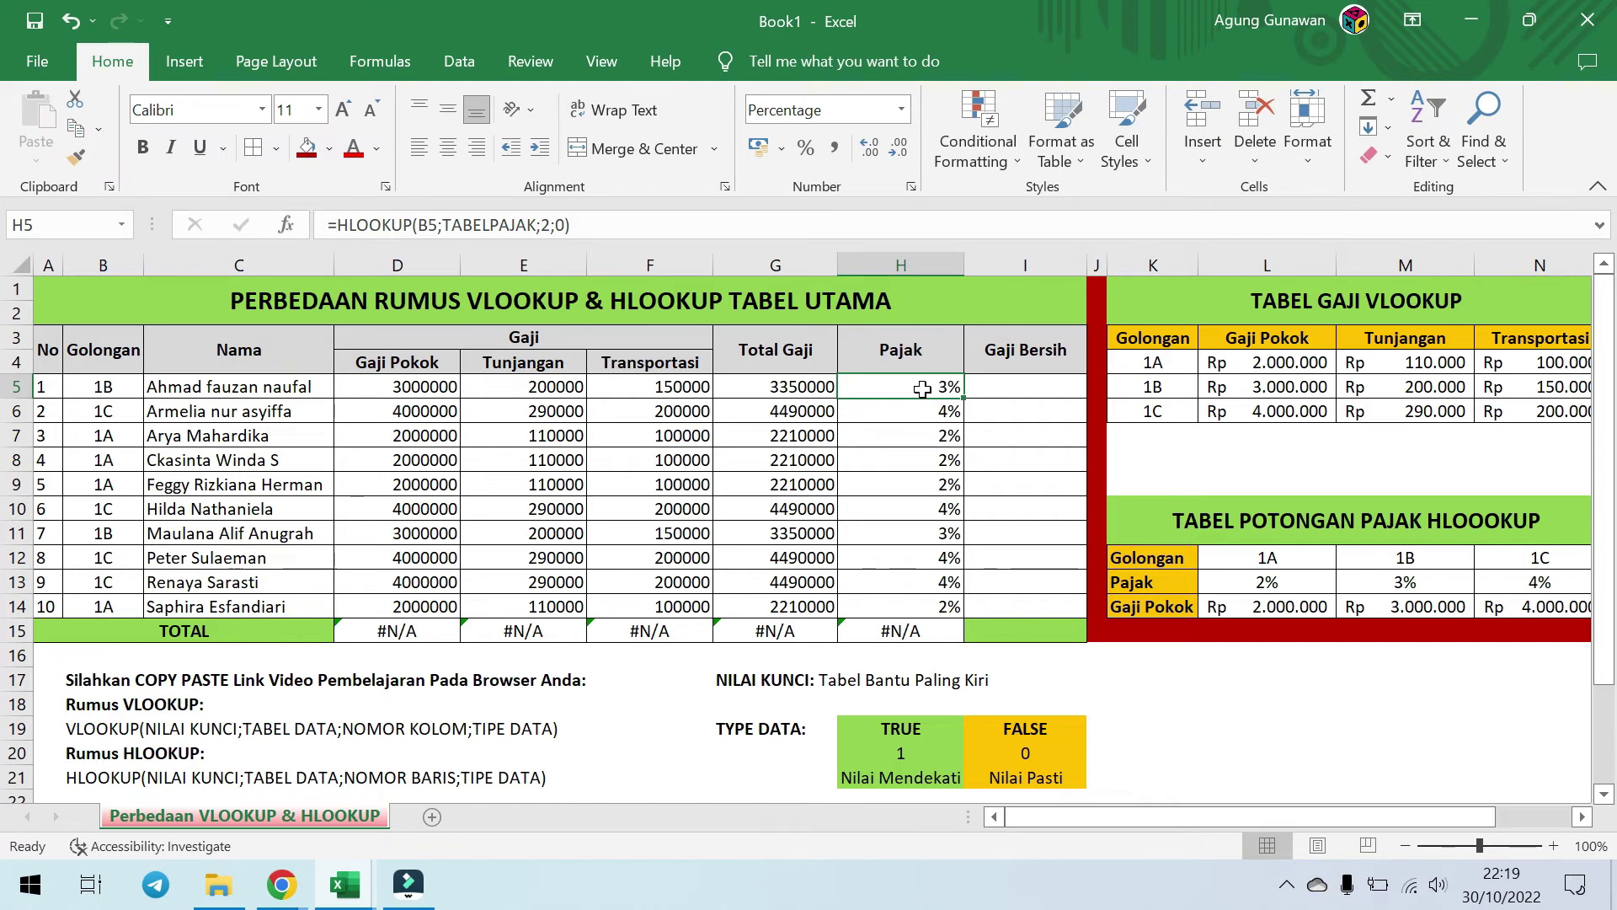
pyautogui.doubleClick(922, 388)
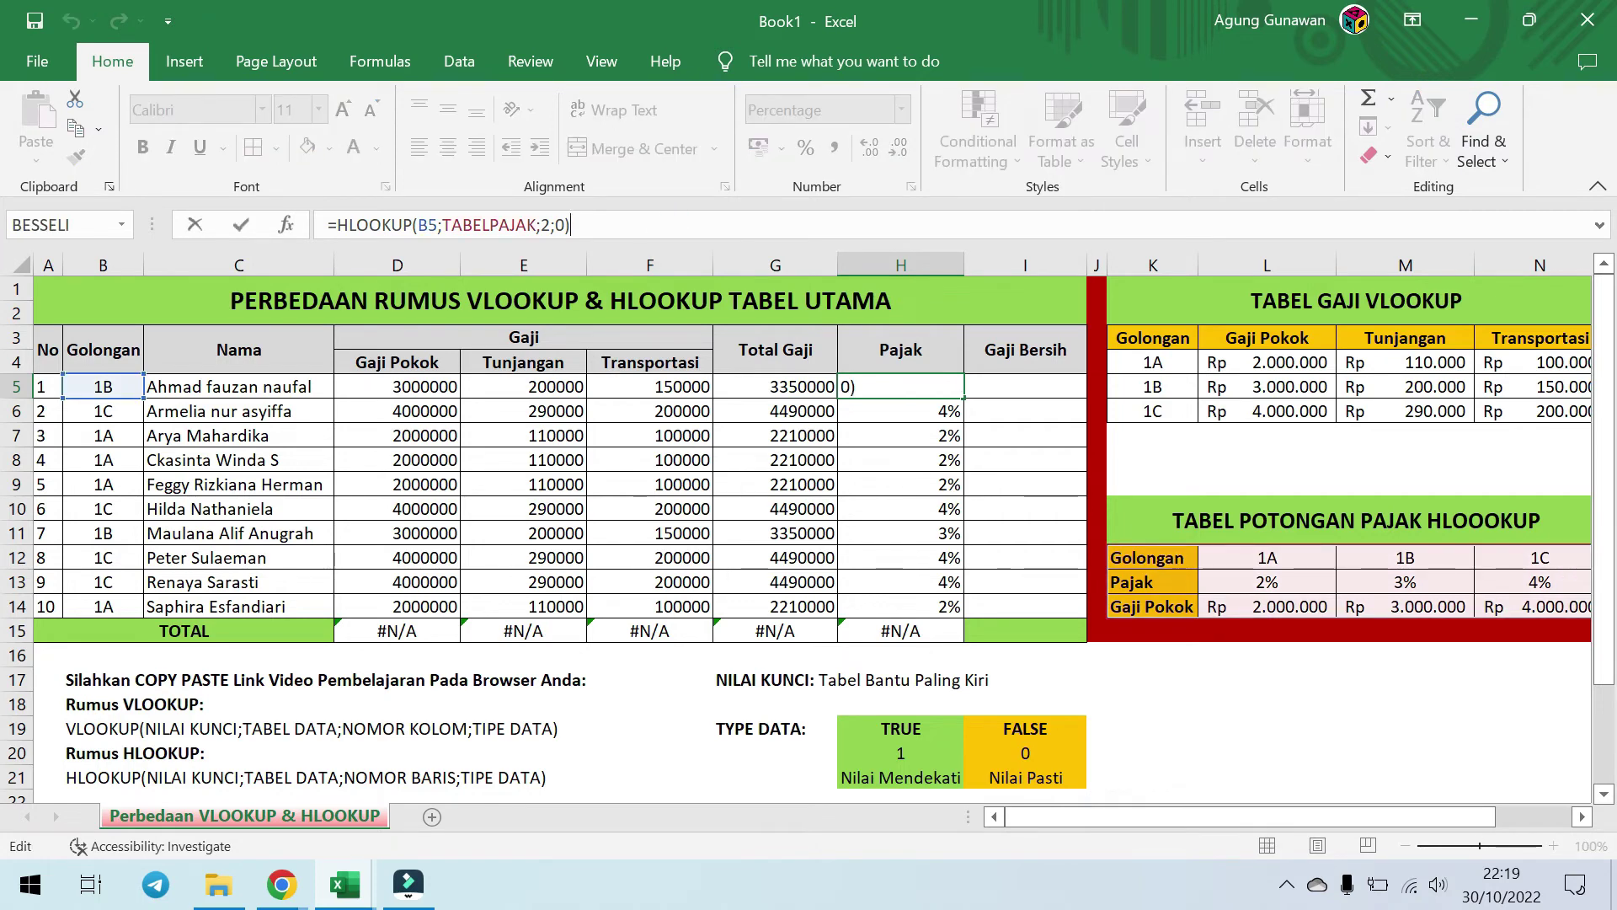
pyautogui.write('*')
pyautogui.click(801, 387)
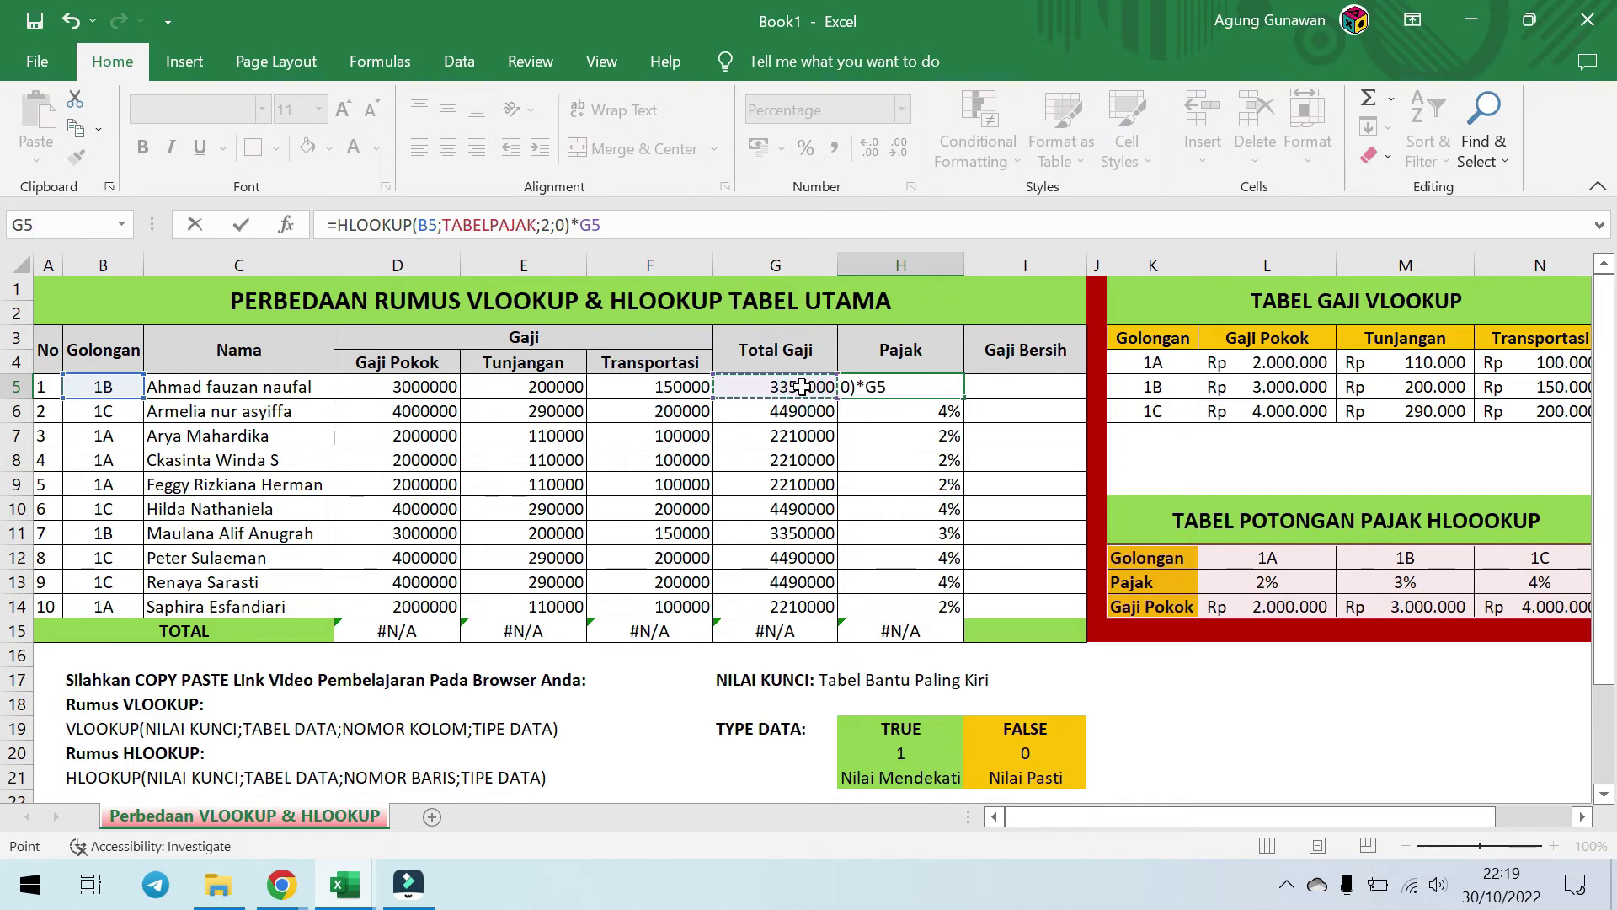
pyautogui.press('Return')
# Step: Format H5 as Accounting with the Rp symbol and 0 decimal places, and fill it down to H15
pyautogui.click(939, 385)
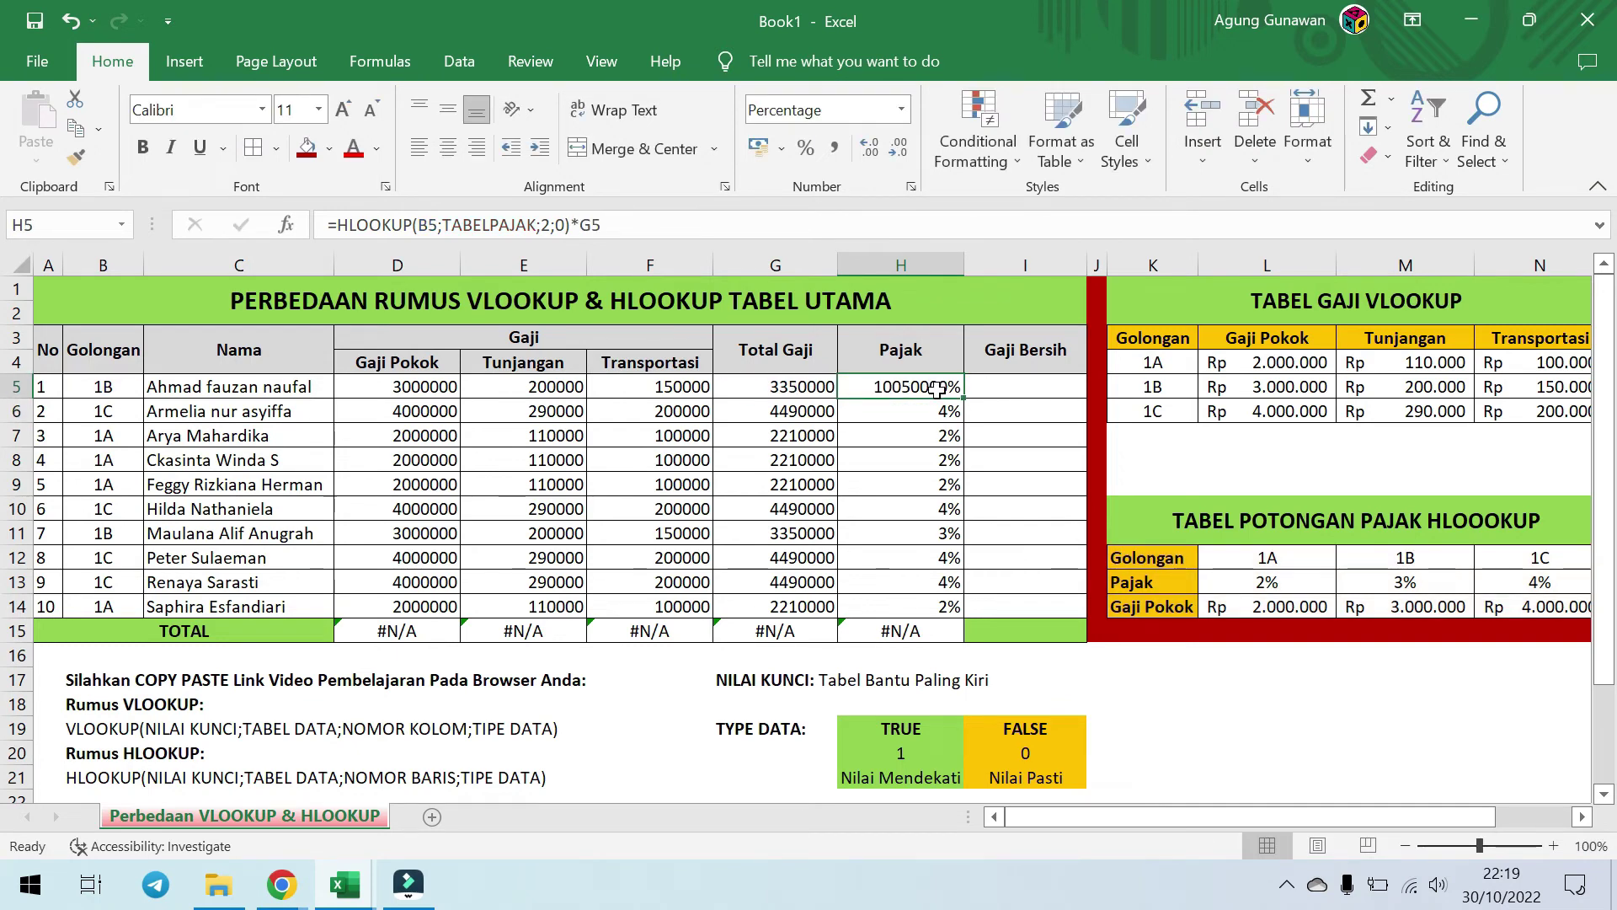
pyautogui.rightClick(937, 388)
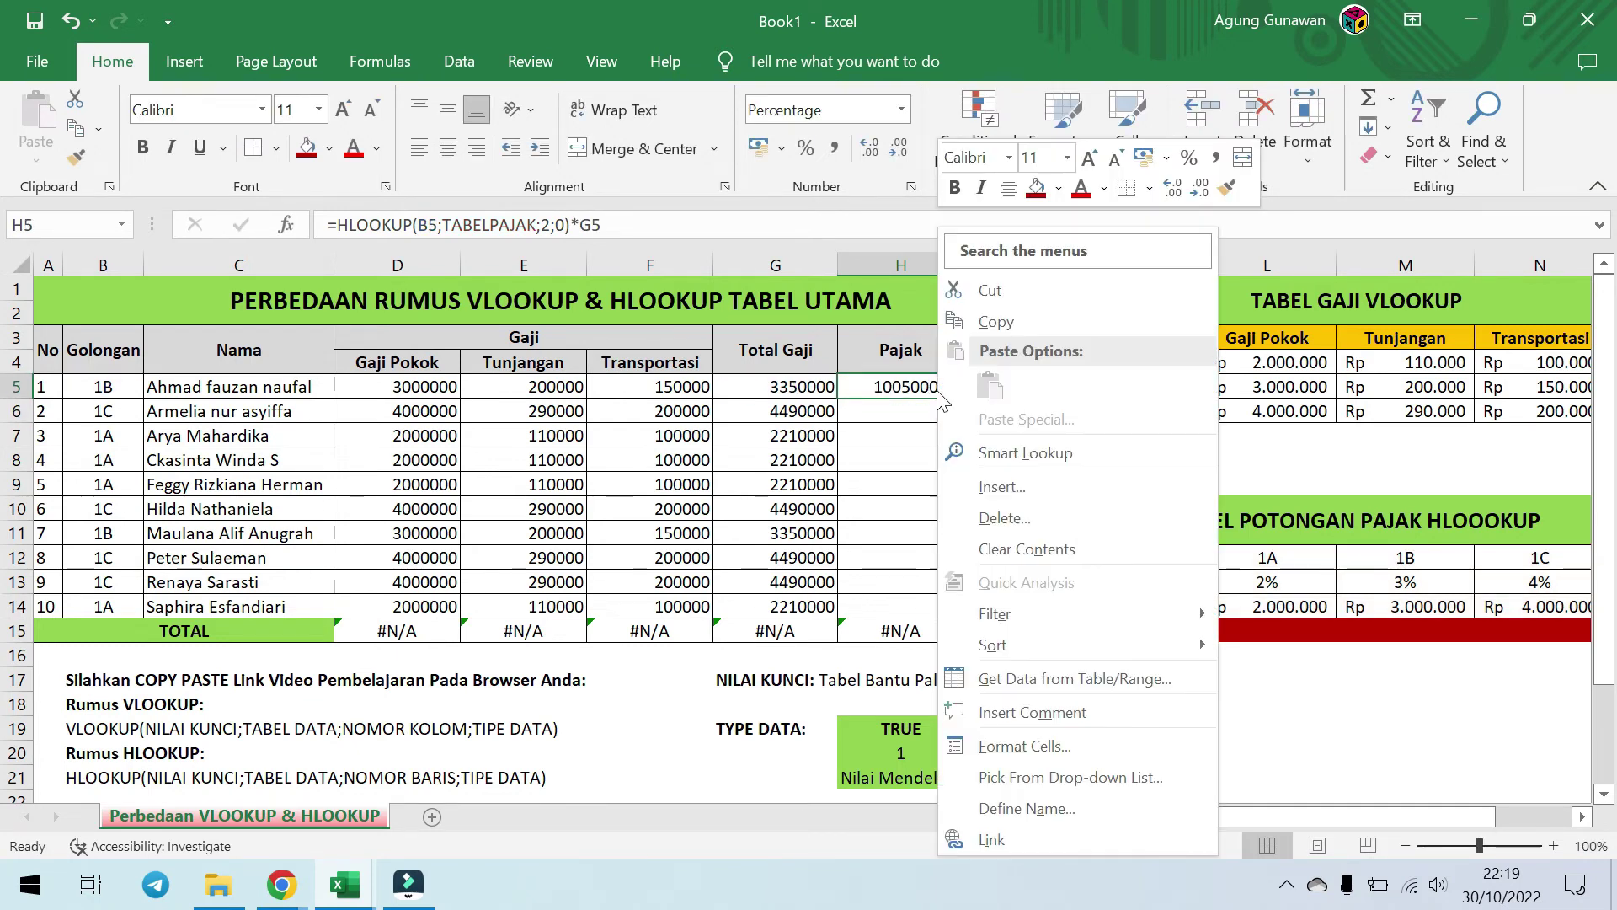
pyautogui.click(1065, 749)
pyautogui.click(804, 376)
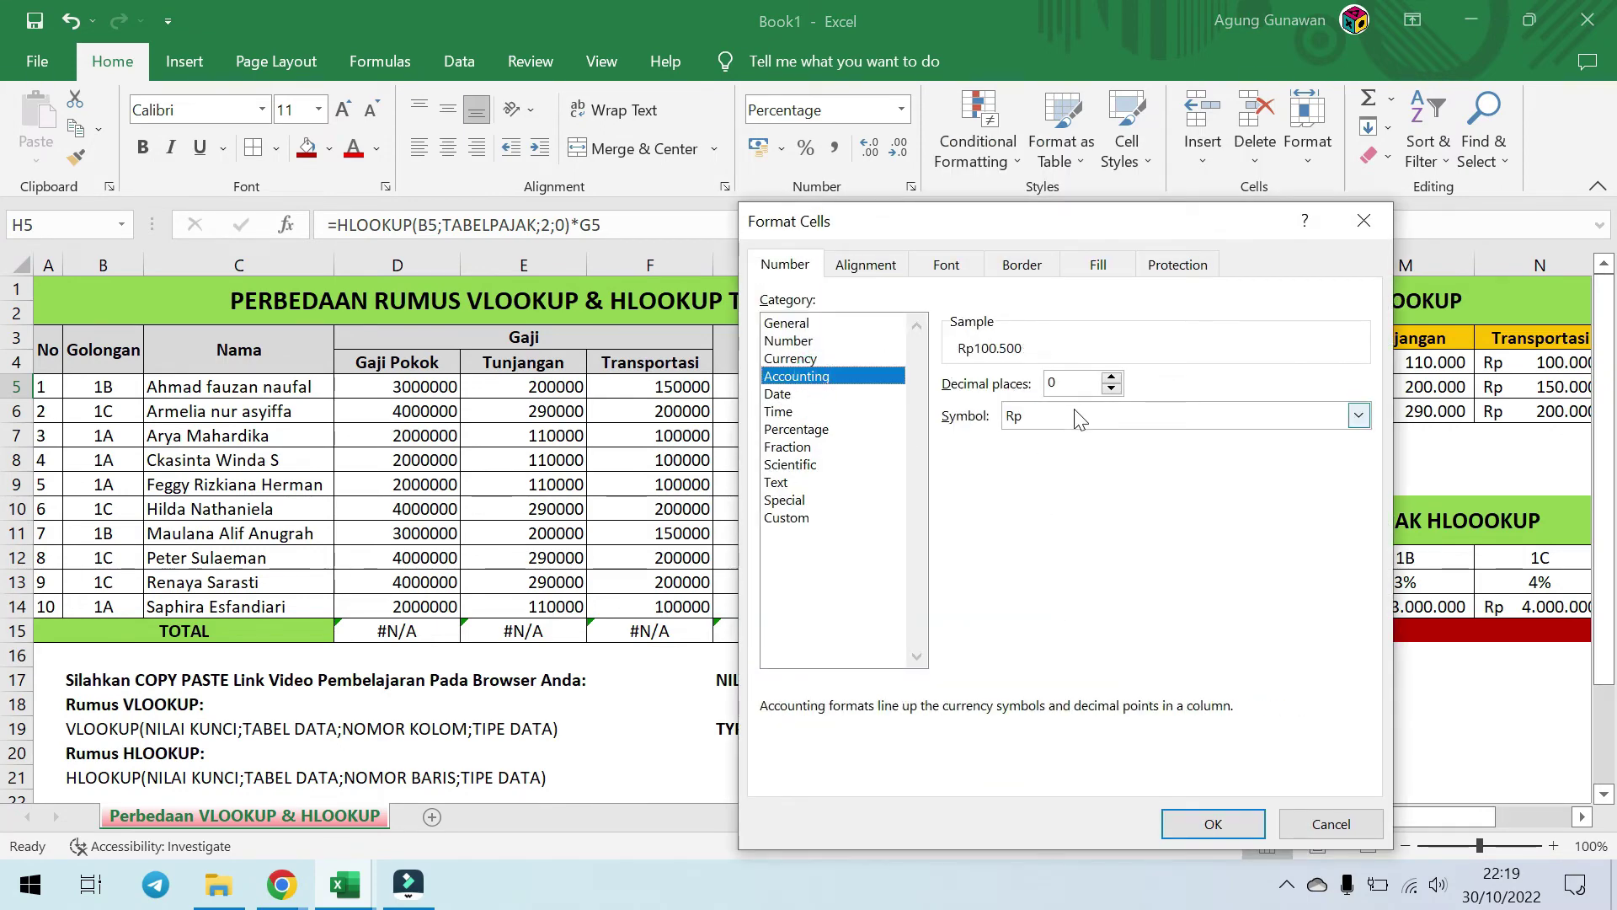
pyautogui.click(1213, 825)
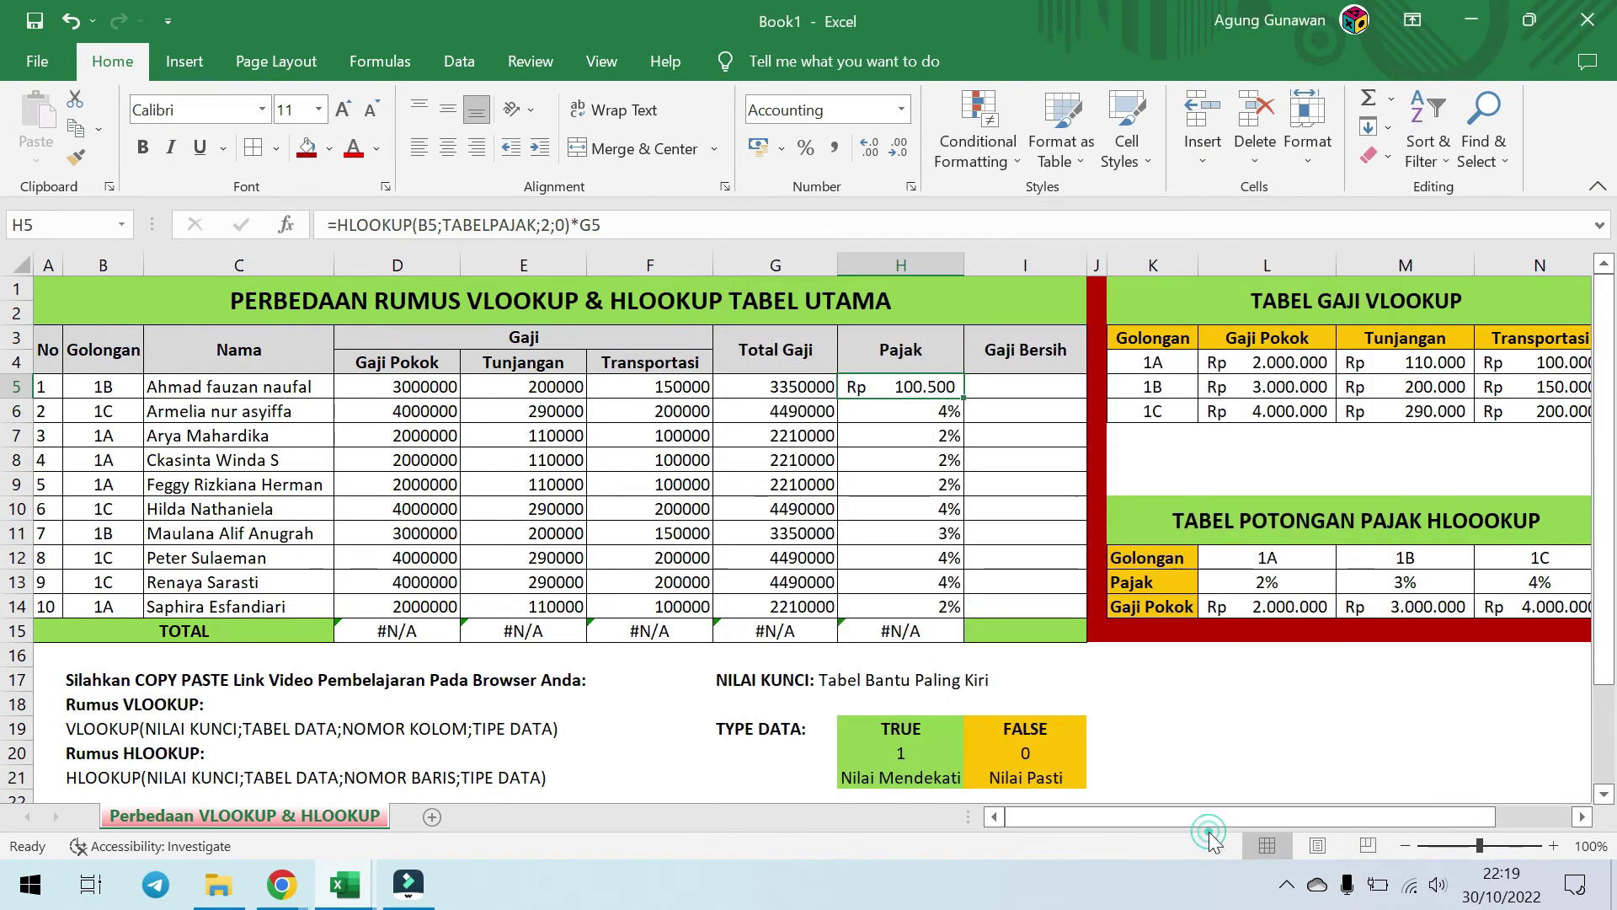
pyautogui.doubleClick(964, 399)
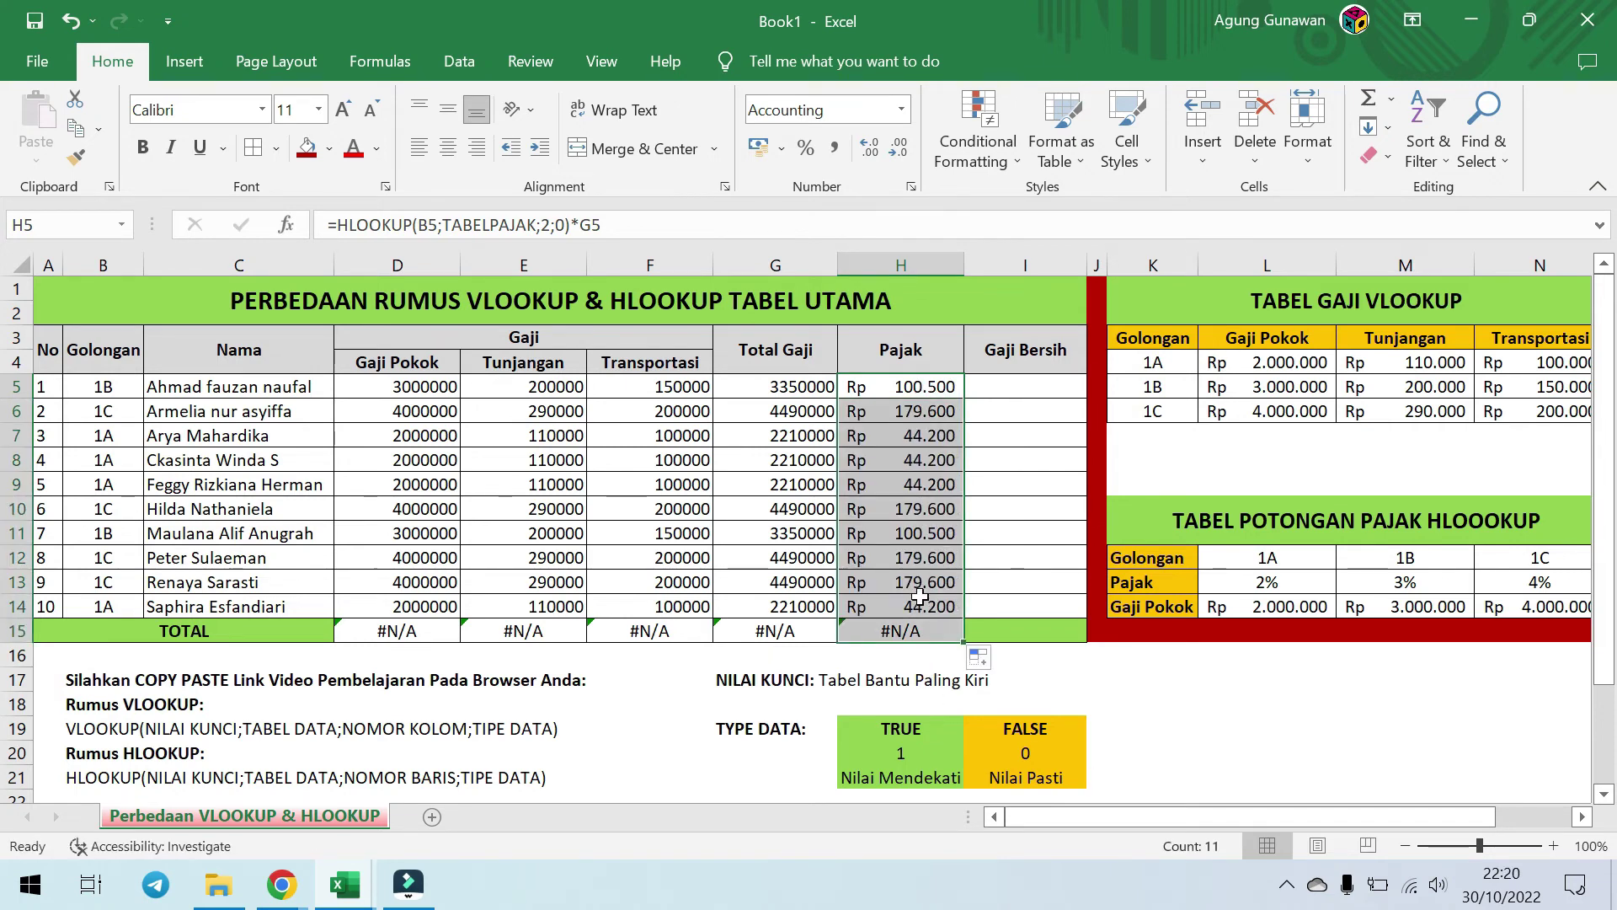
# Step: Format Total Gaji cells G5:G14 as Rp English (Indonesia) accounting without decimals, and adjust column G's width to fit the amounts
pyautogui.moveTo(792, 556)
pyautogui.mouseDown()
pyautogui.moveTo(766, 386)
pyautogui.moveTo(777, 582)
pyautogui.mouseUp()
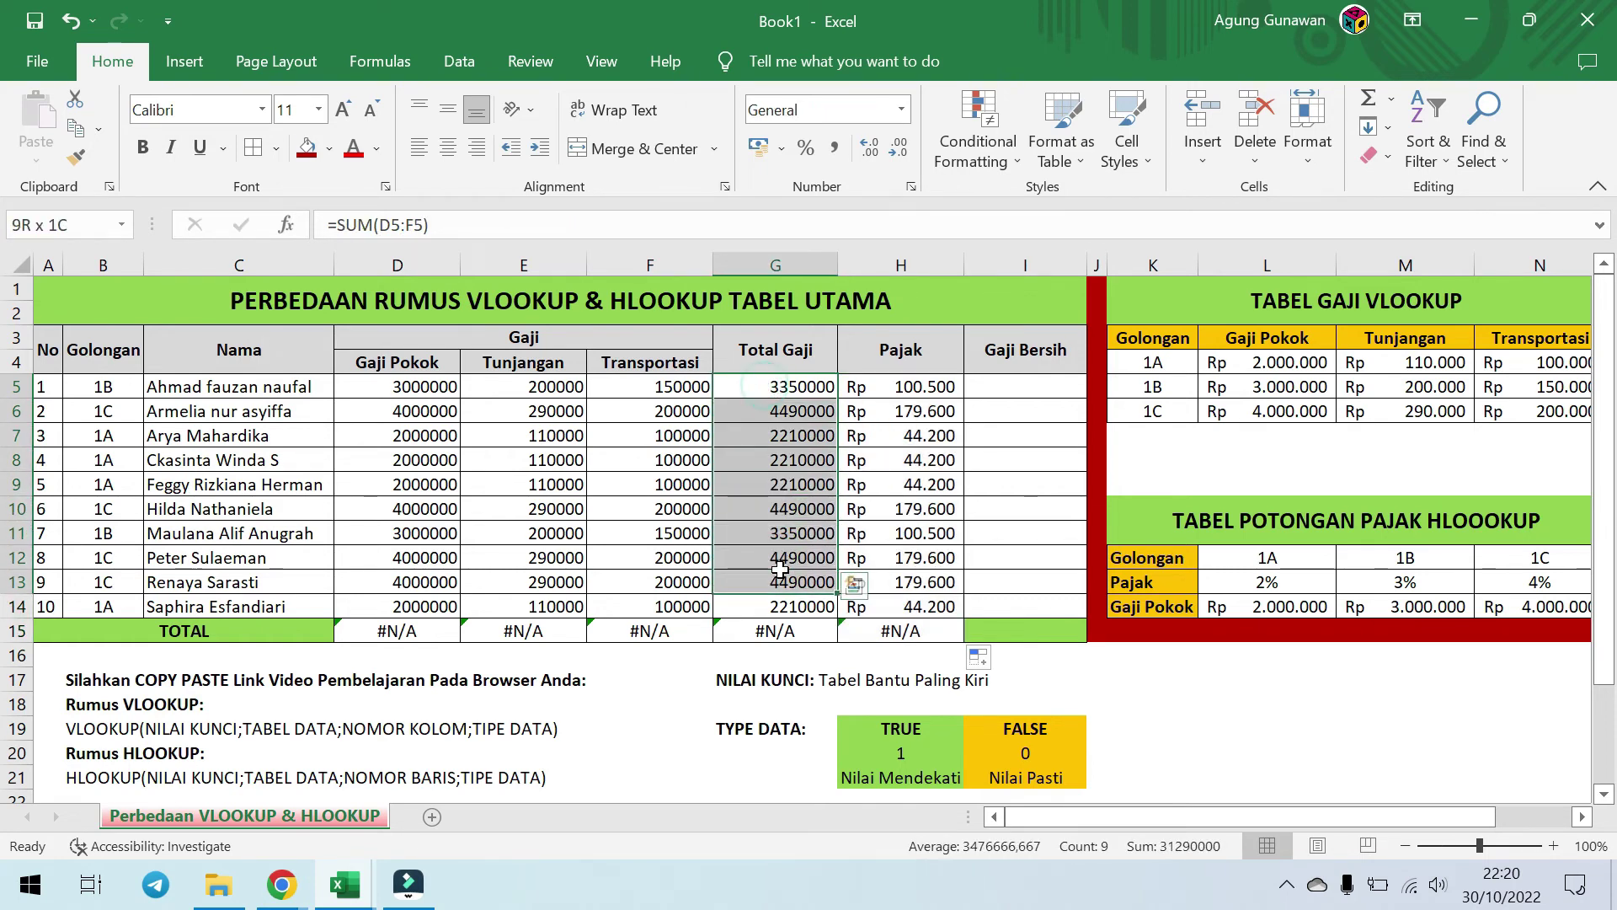
pyautogui.click(866, 463)
pyautogui.moveTo(775, 385); pyautogui.dragTo(775, 607)
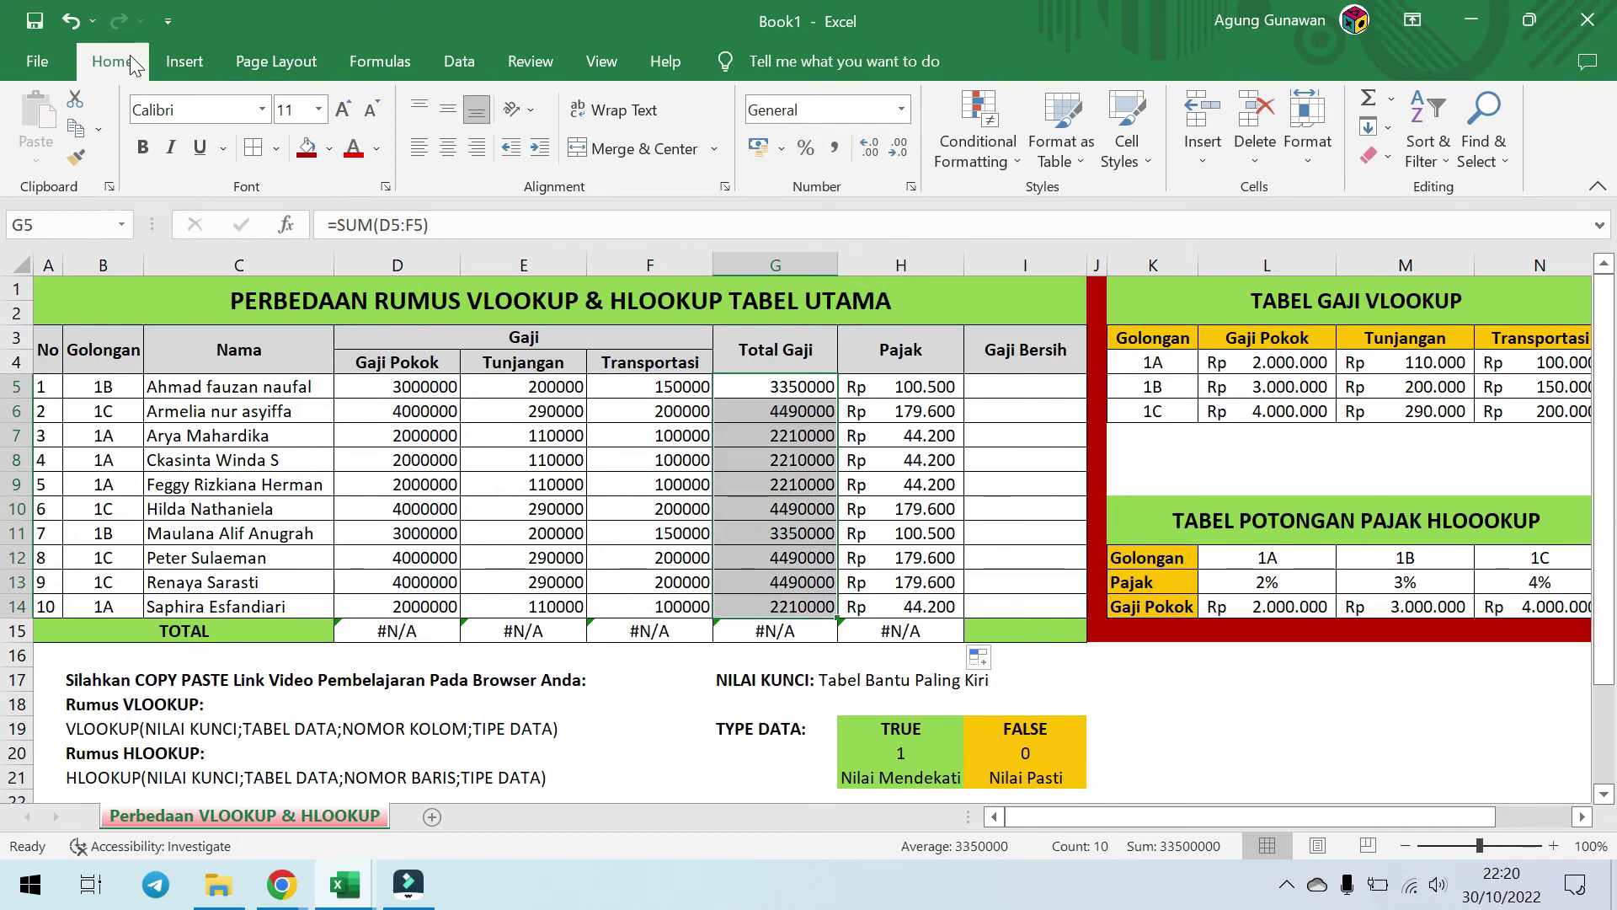
pyautogui.click(783, 150)
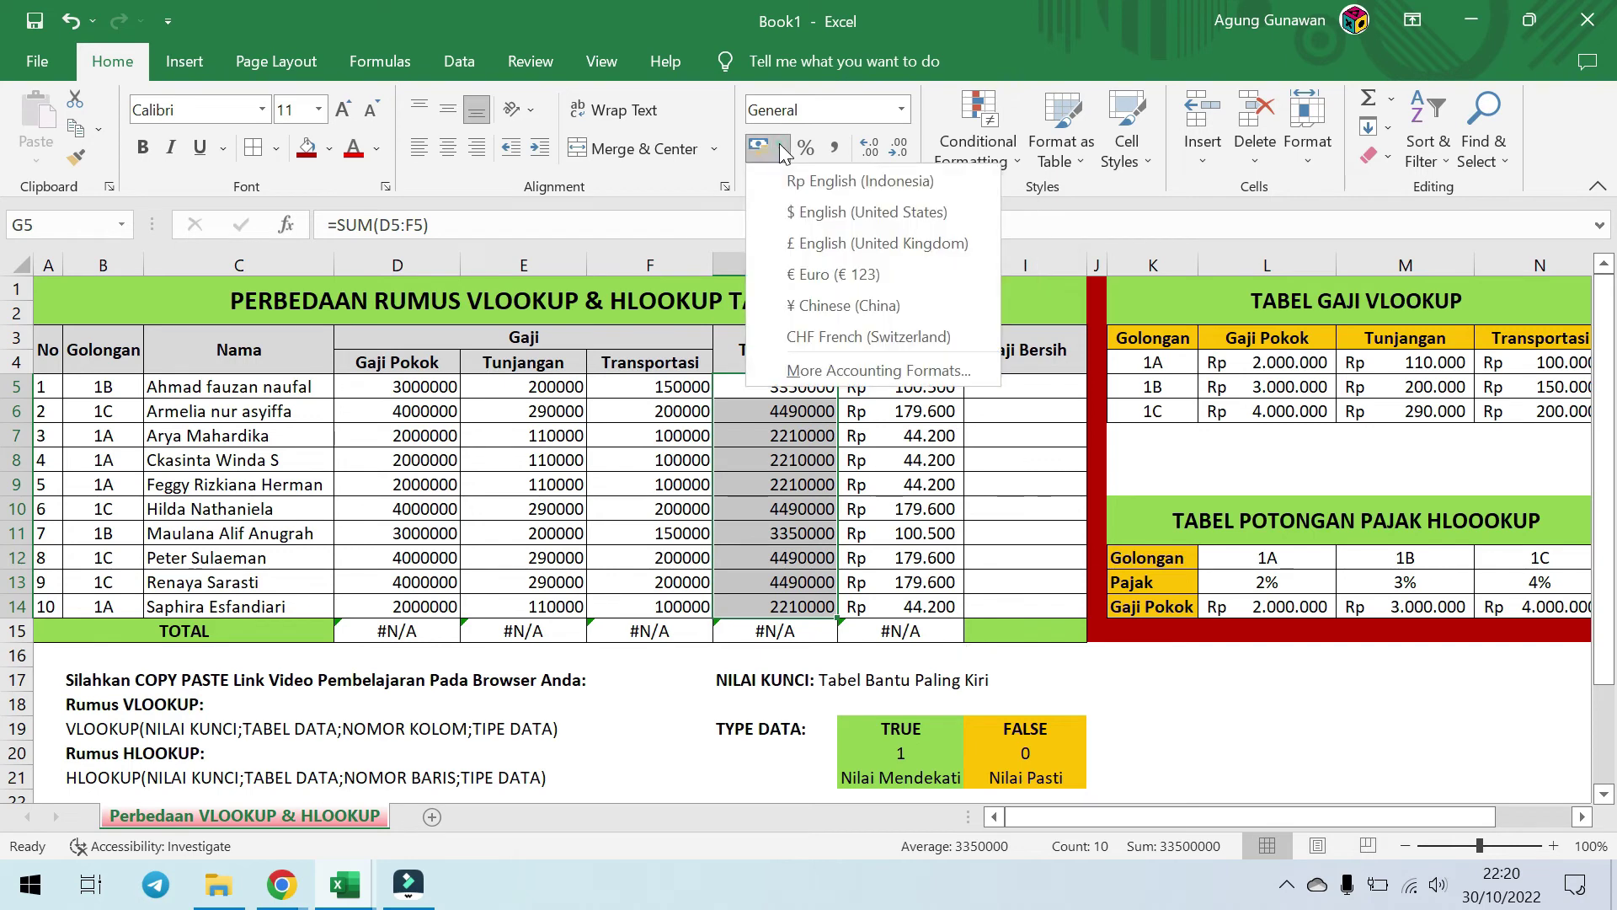
pyautogui.click(805, 180)
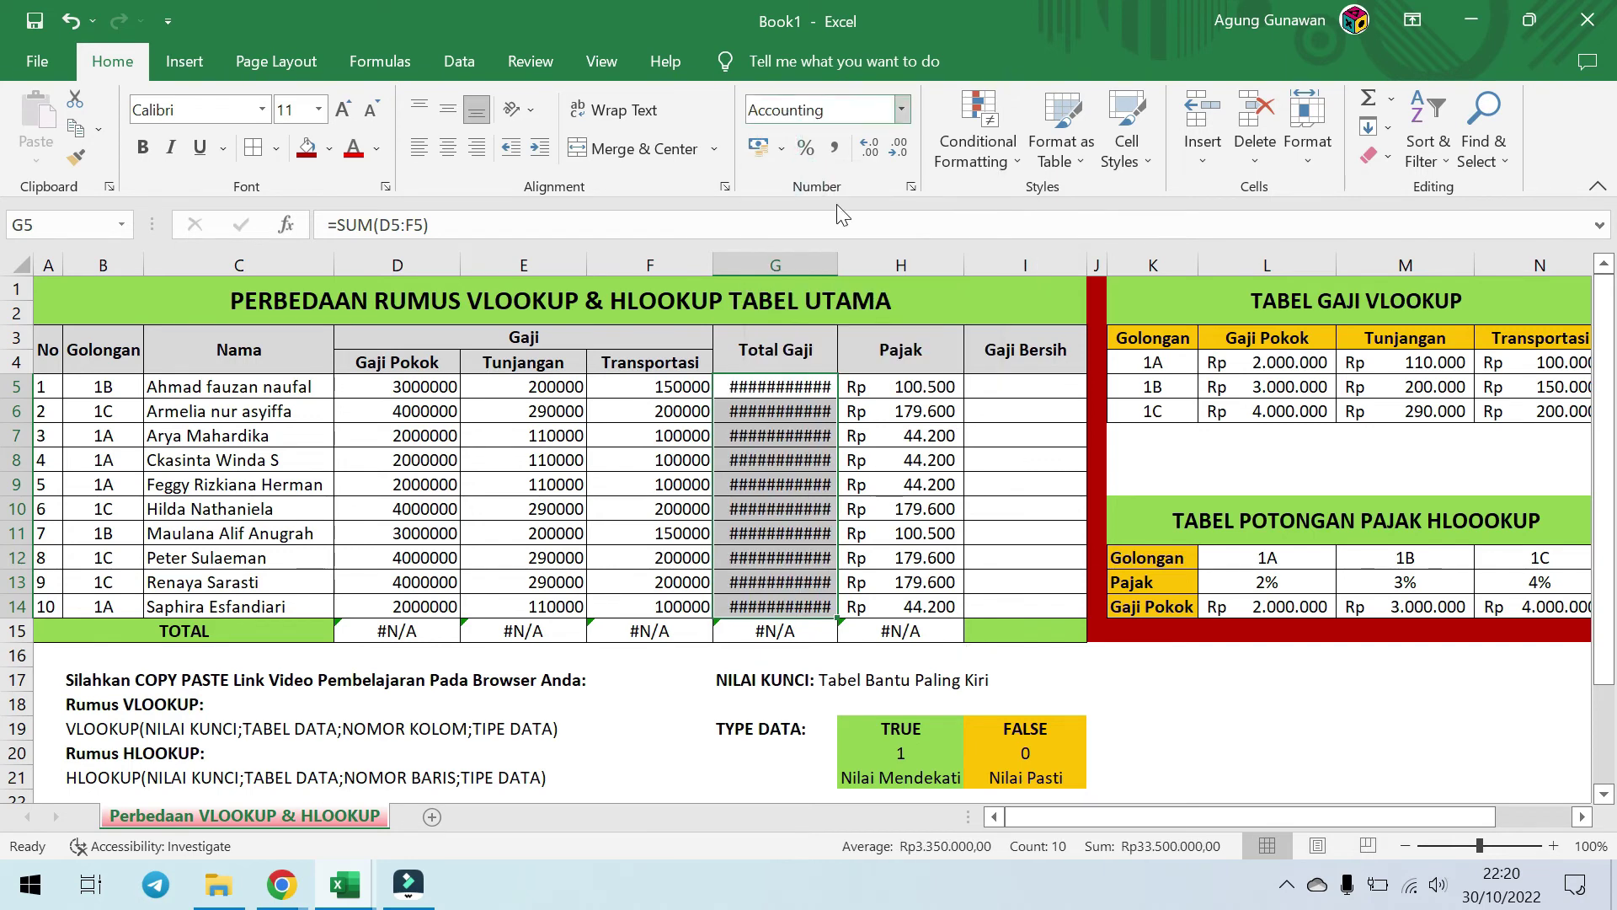
pyautogui.doubleClick(838, 262)
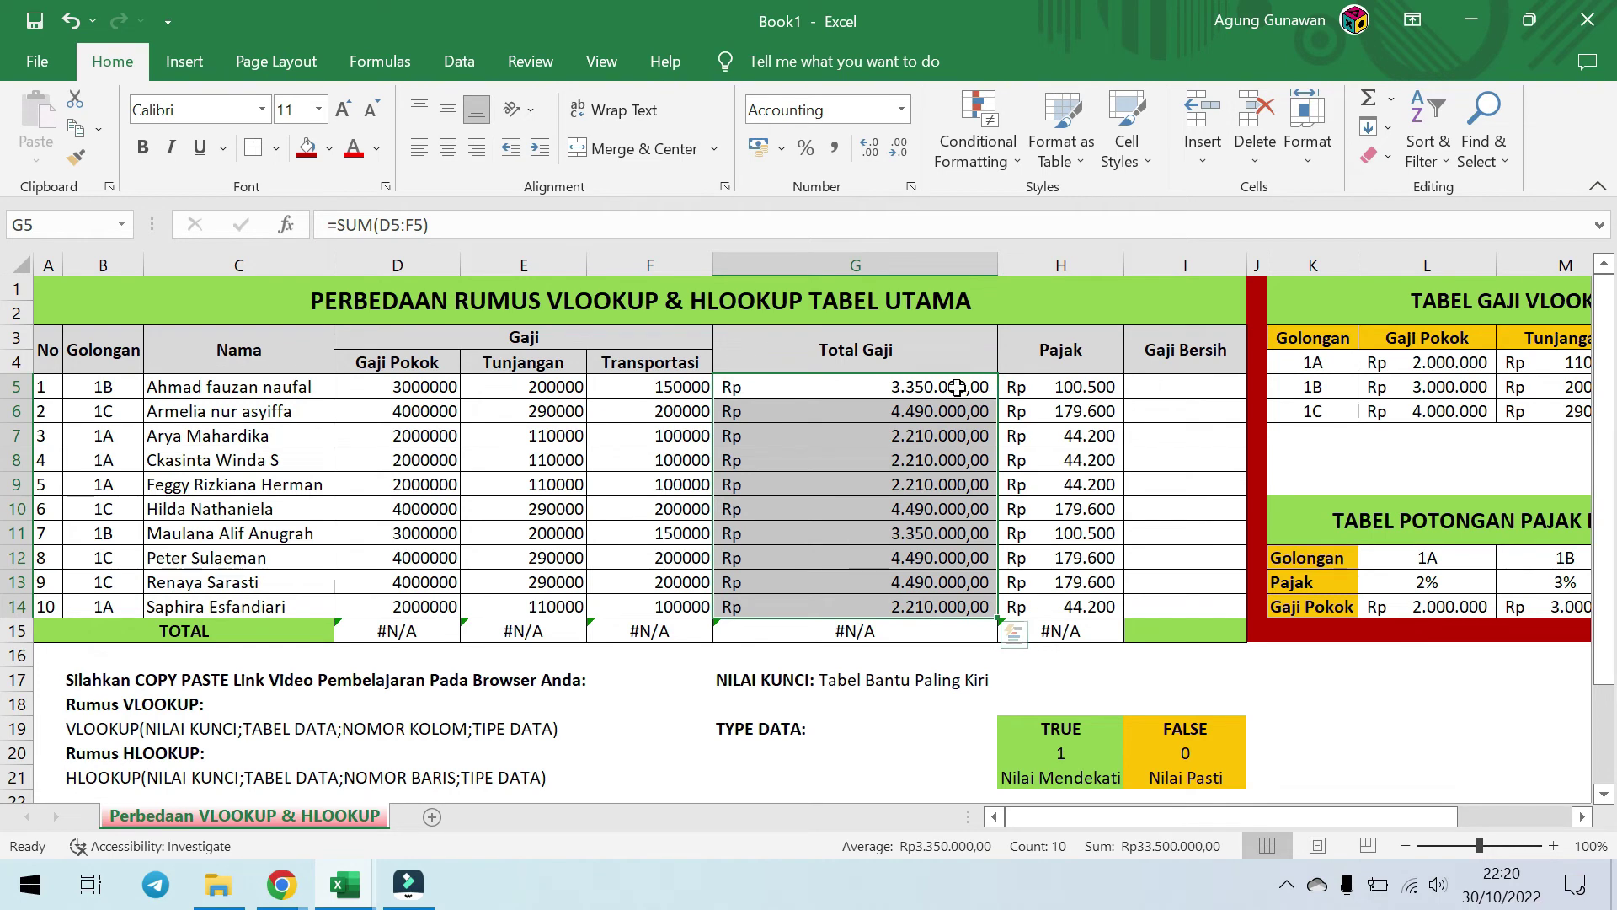
pyautogui.click(898, 150)
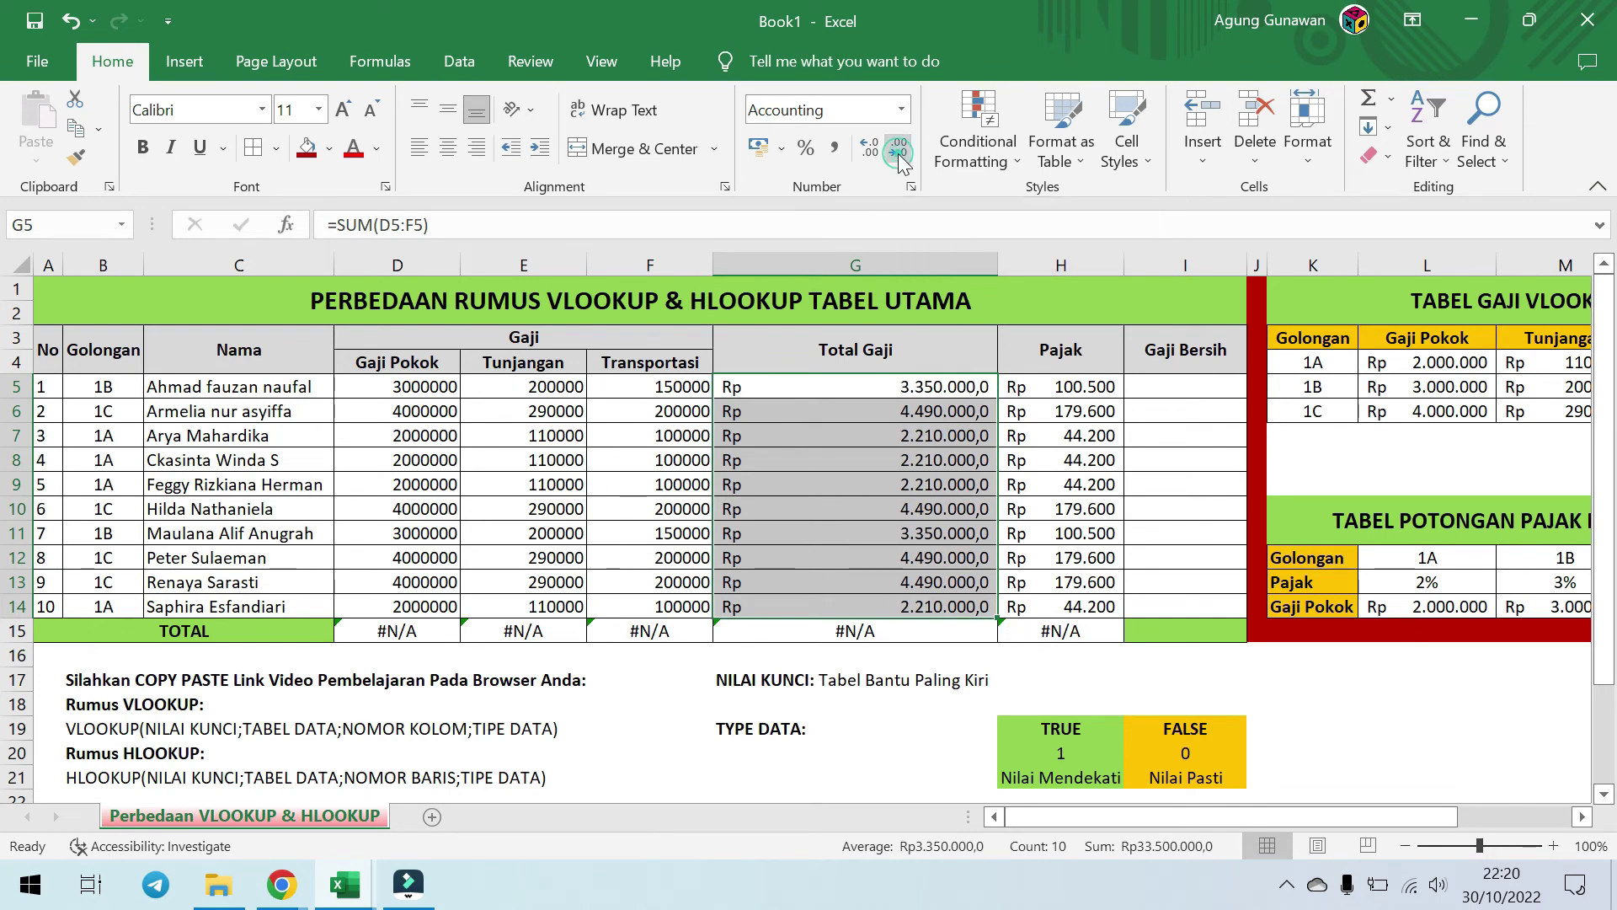
pyautogui.click(898, 153)
pyautogui.moveTo(994, 268); pyautogui.dragTo(851, 274)
# Step: Format the Transportasi, Tunjangan and Gaji Pokok amounts in D5:F14 as Rp accounting without decimals
pyautogui.moveTo(679, 388); pyautogui.dragTo(679, 606)
pyautogui.click(758, 148)
pyautogui.click(898, 150)
pyautogui.click(898, 150)
pyautogui.moveTo(522, 387); pyautogui.dragTo(522, 606)
pyautogui.click(758, 148)
pyautogui.click(898, 150)
pyautogui.click(898, 150)
pyautogui.moveTo(396, 388); pyautogui.dragTo(396, 607)
pyautogui.click(758, 148)
pyautogui.click(897, 150)
pyautogui.click(898, 150)
pyautogui.click(817, 455)
# Step: Calculate Gaji Bersih in I5 with =G5-H5 and fill the formula down to I15
pyautogui.click(1054, 389)
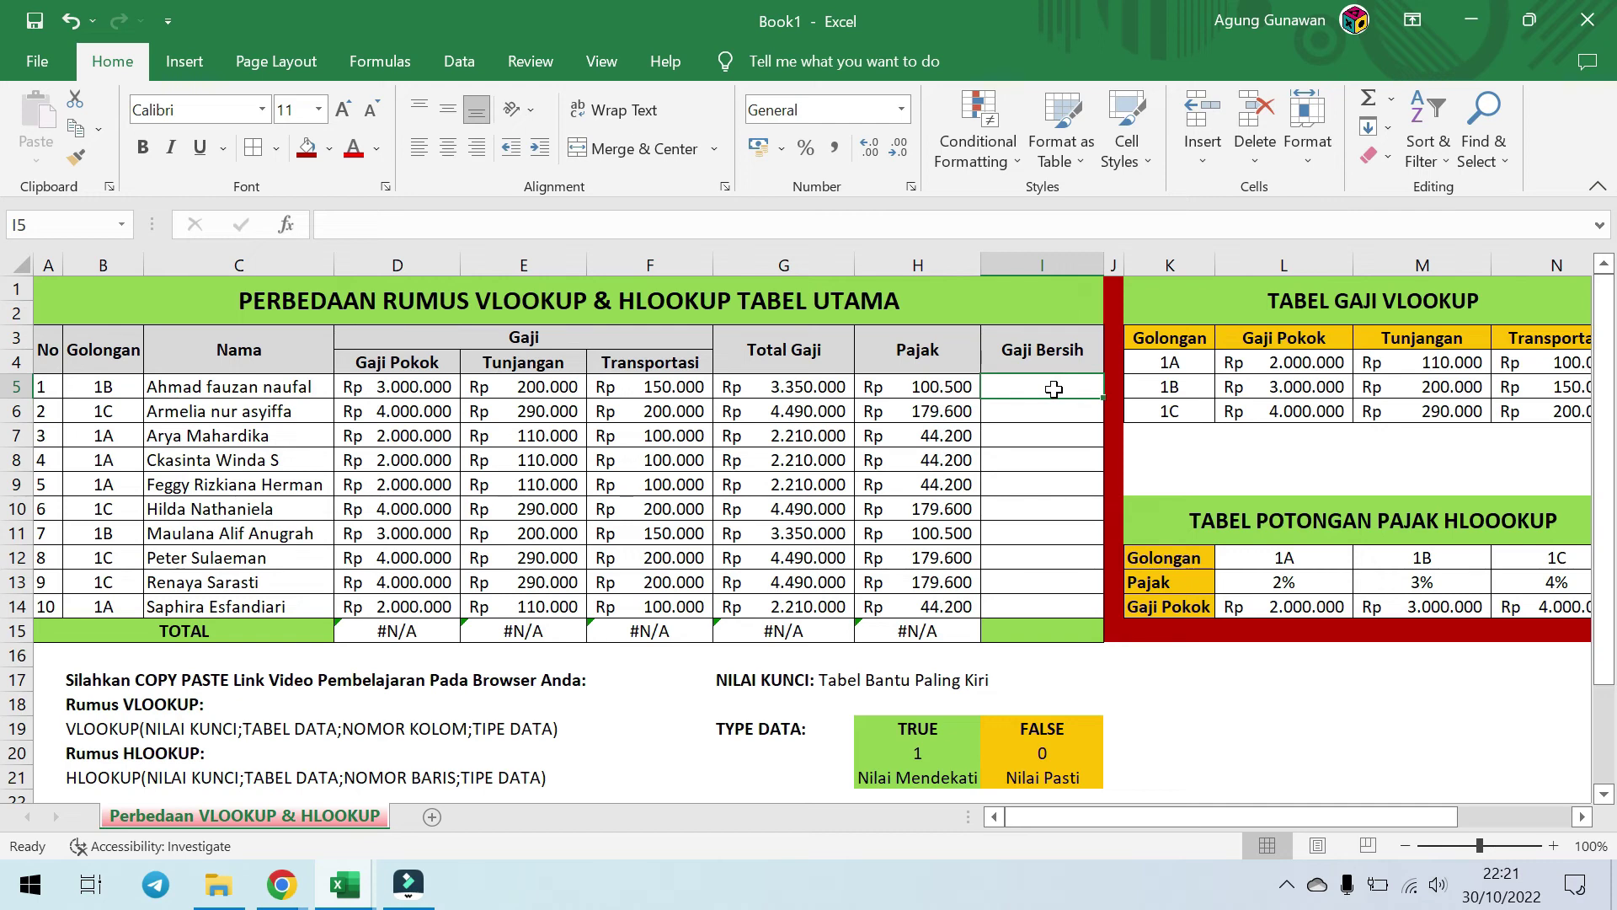
pyautogui.write('=')
pyautogui.click(832, 384)
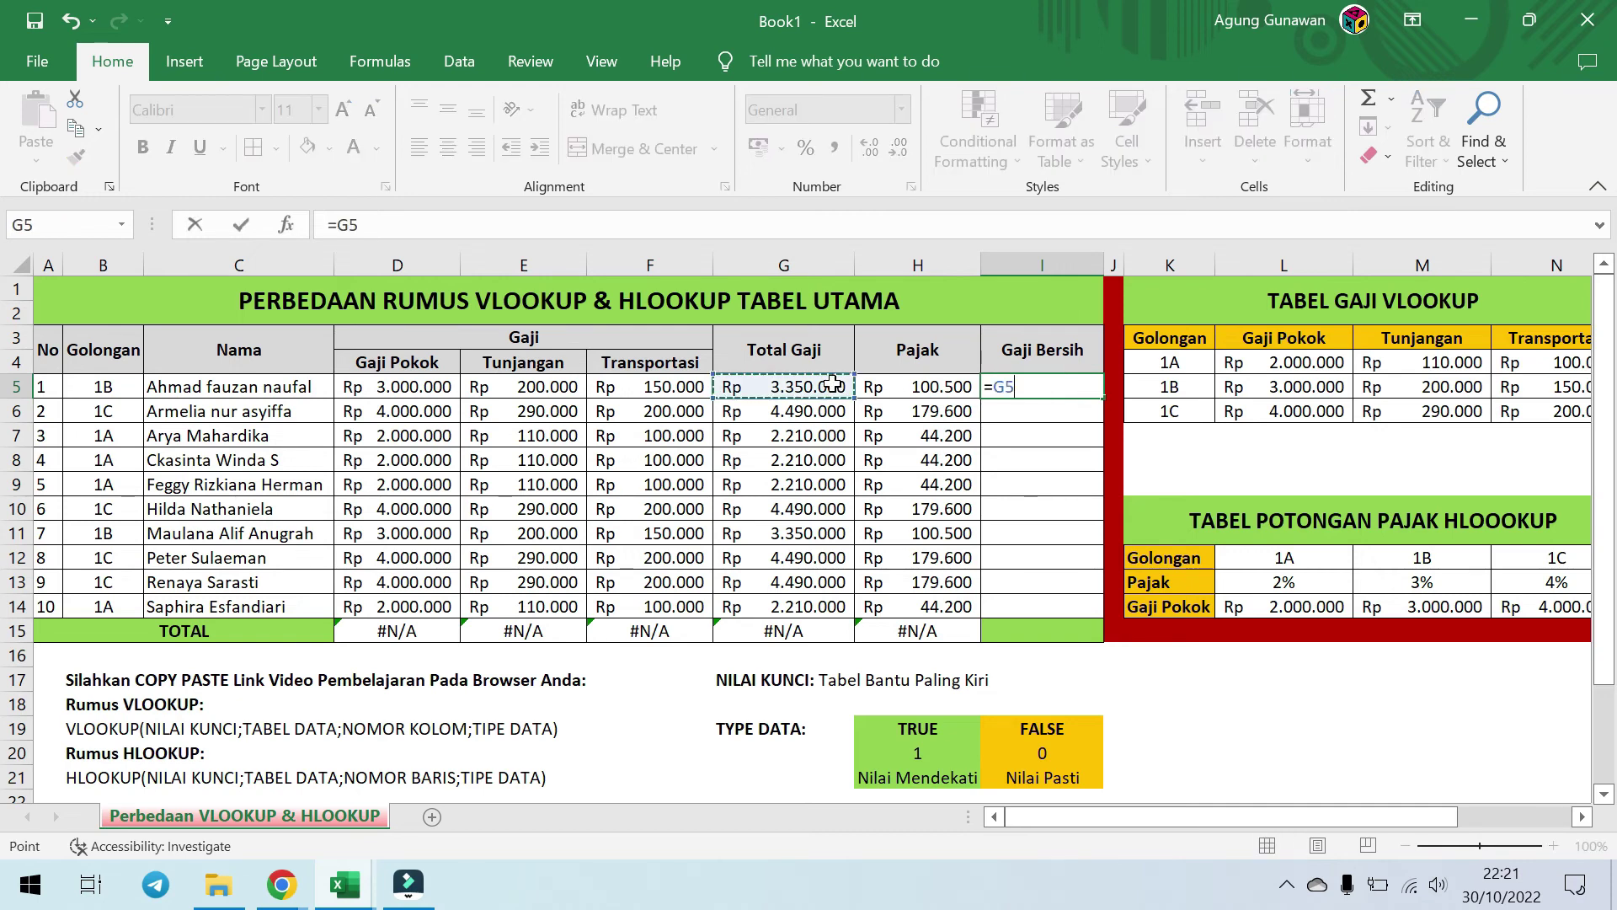
pyautogui.write('-')
pyautogui.click(907, 388)
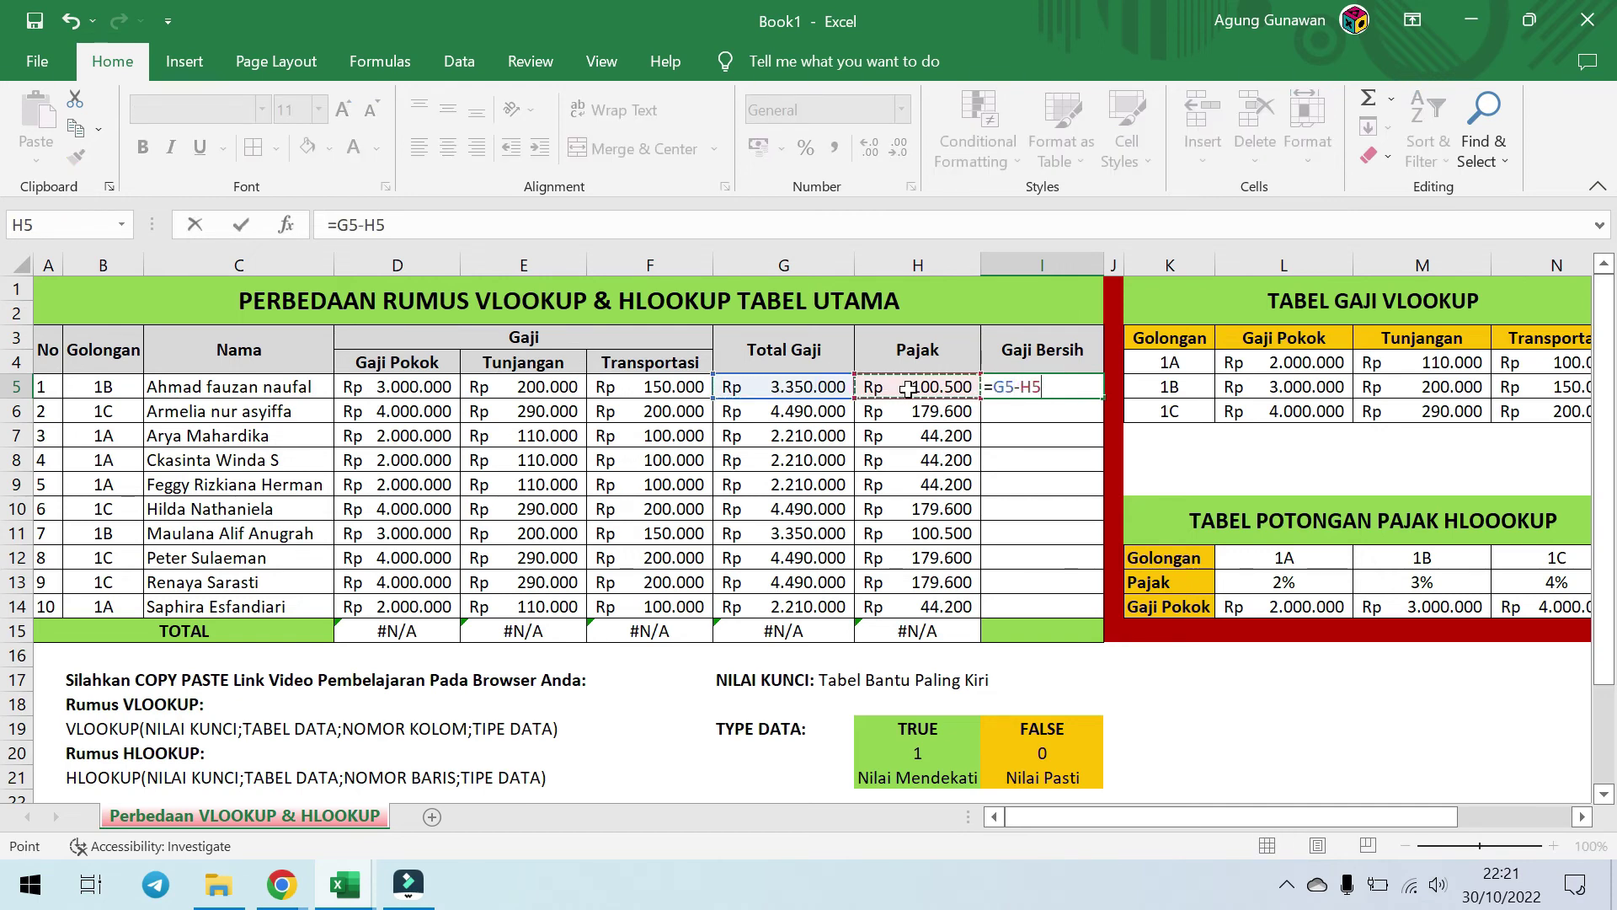
pyautogui.press('Return')
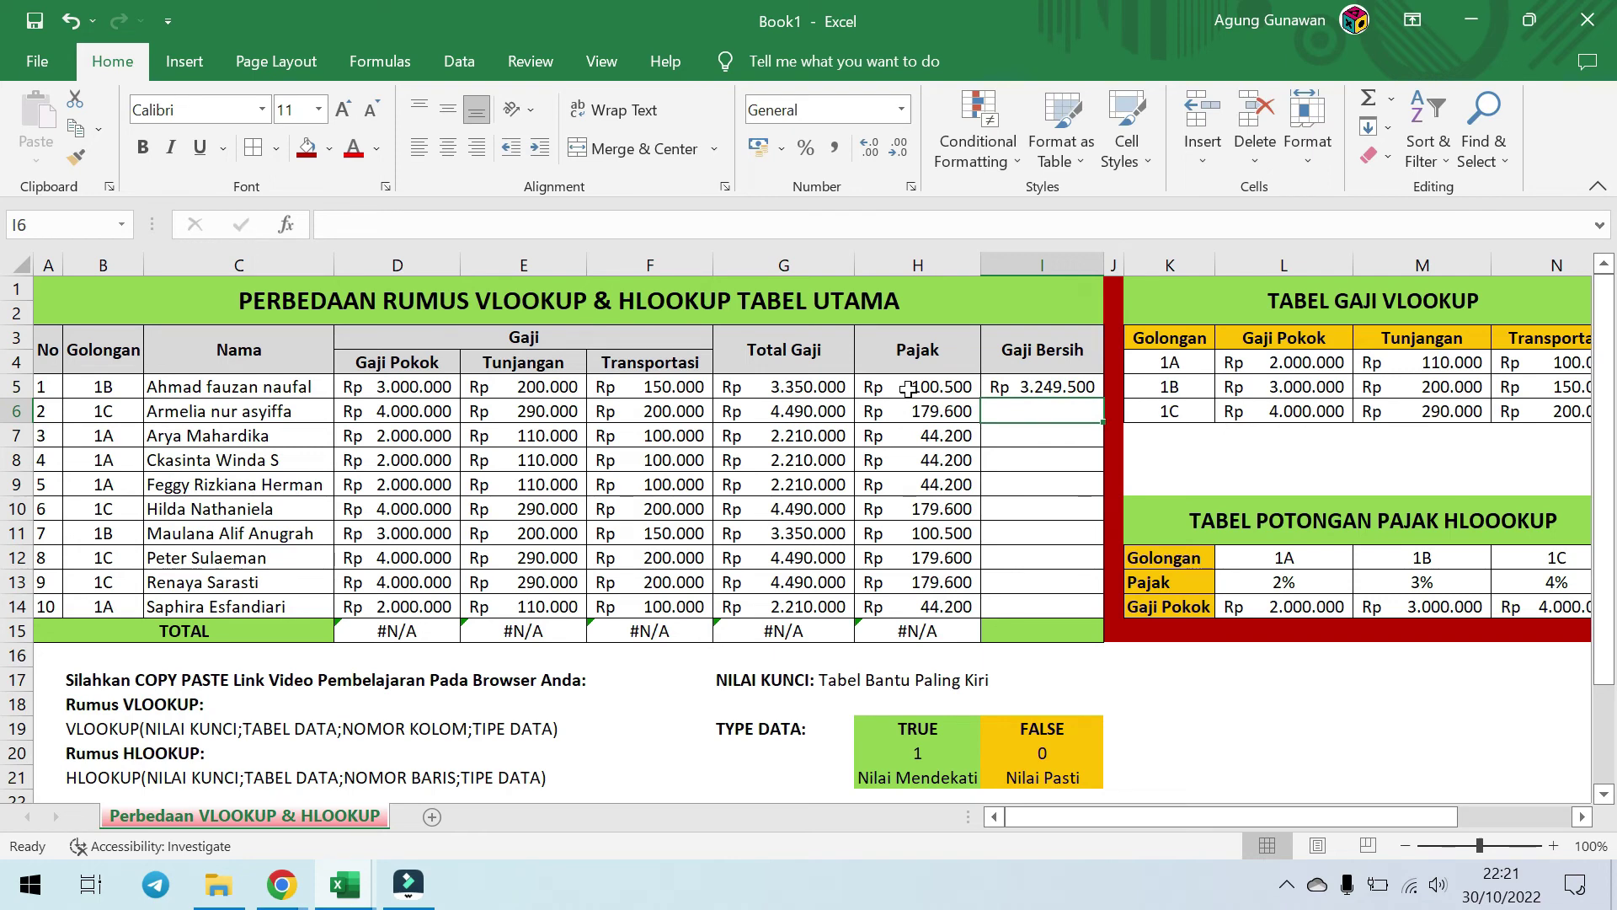
pyautogui.click(1077, 387)
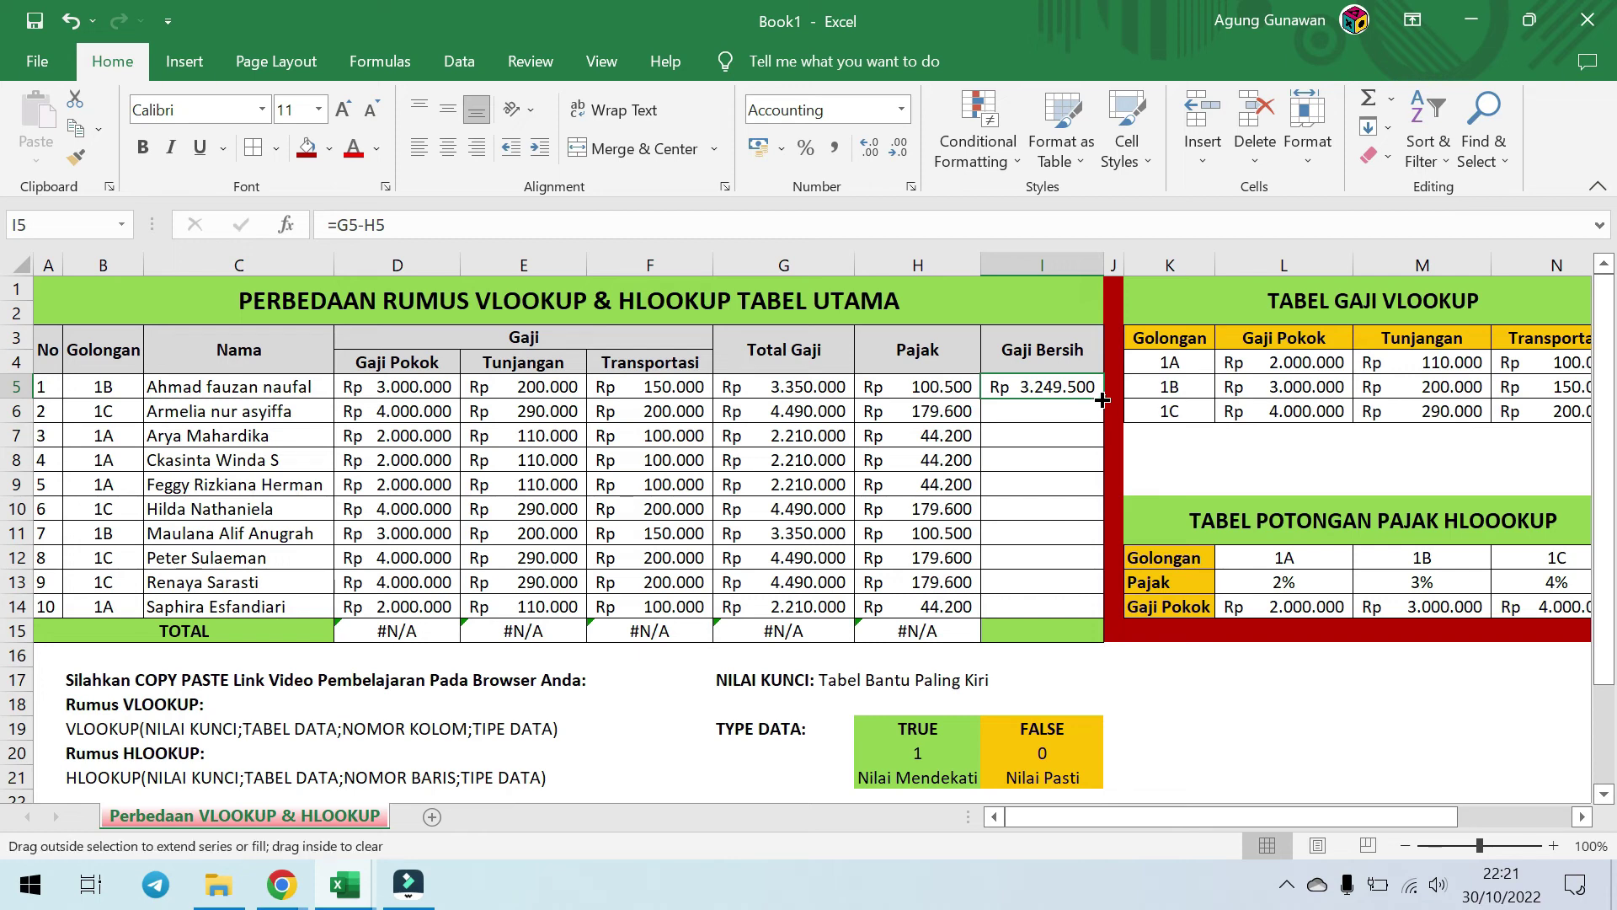
pyautogui.doubleClick(1102, 400)
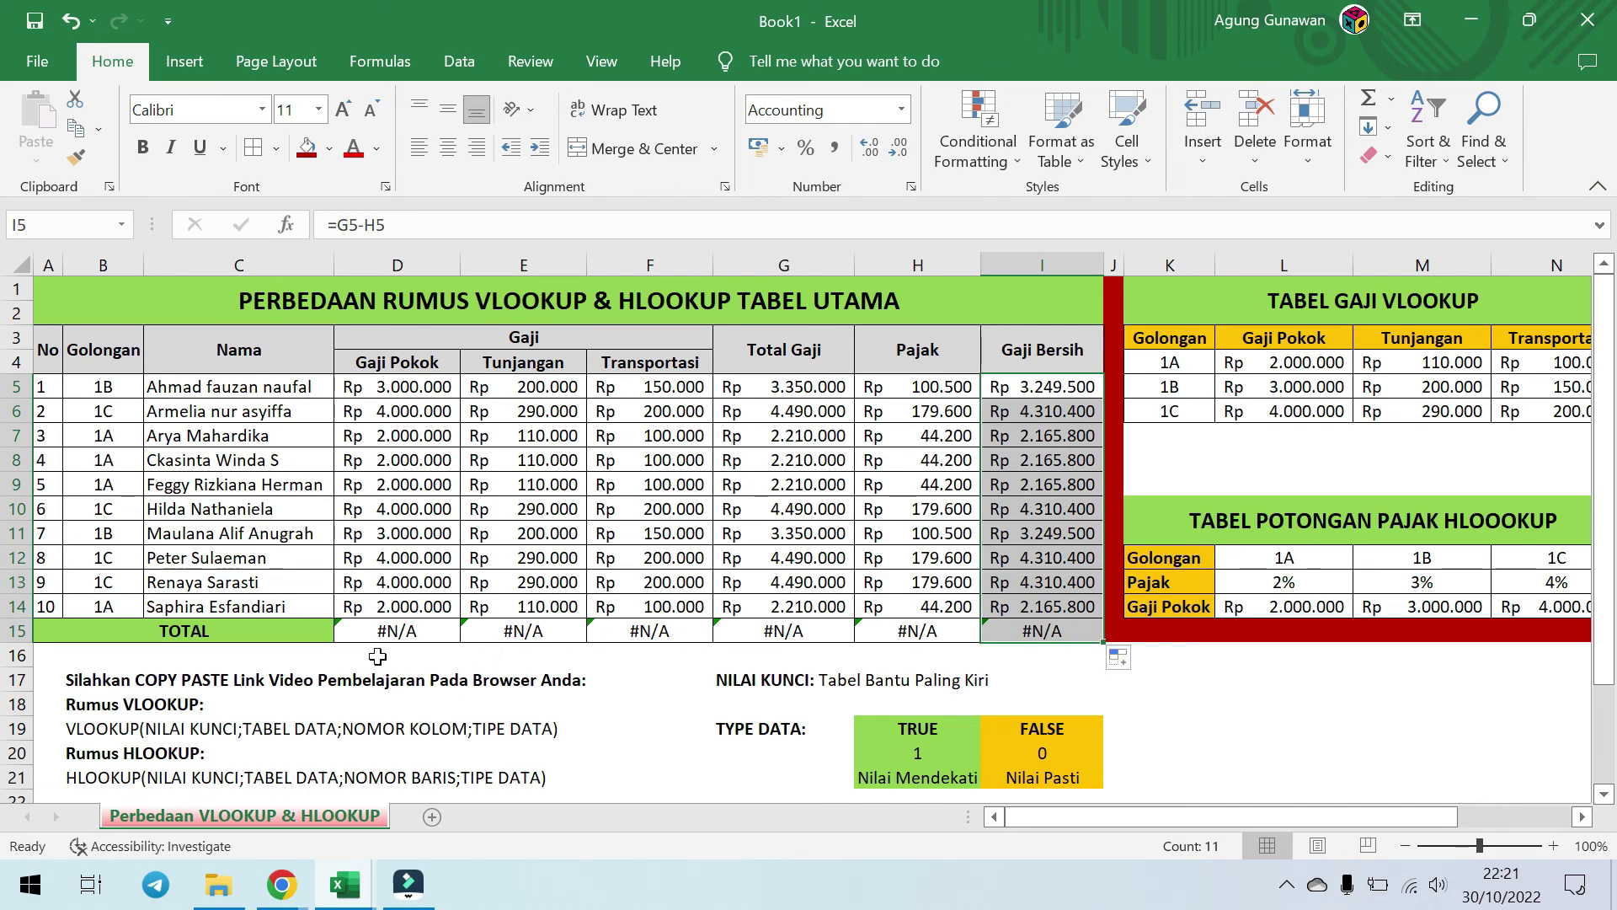
# Step: Replace the D15 formula in the TOTAL row with =SUM(D5:D14) and fill it across to I15
pyautogui.click(281, 632)
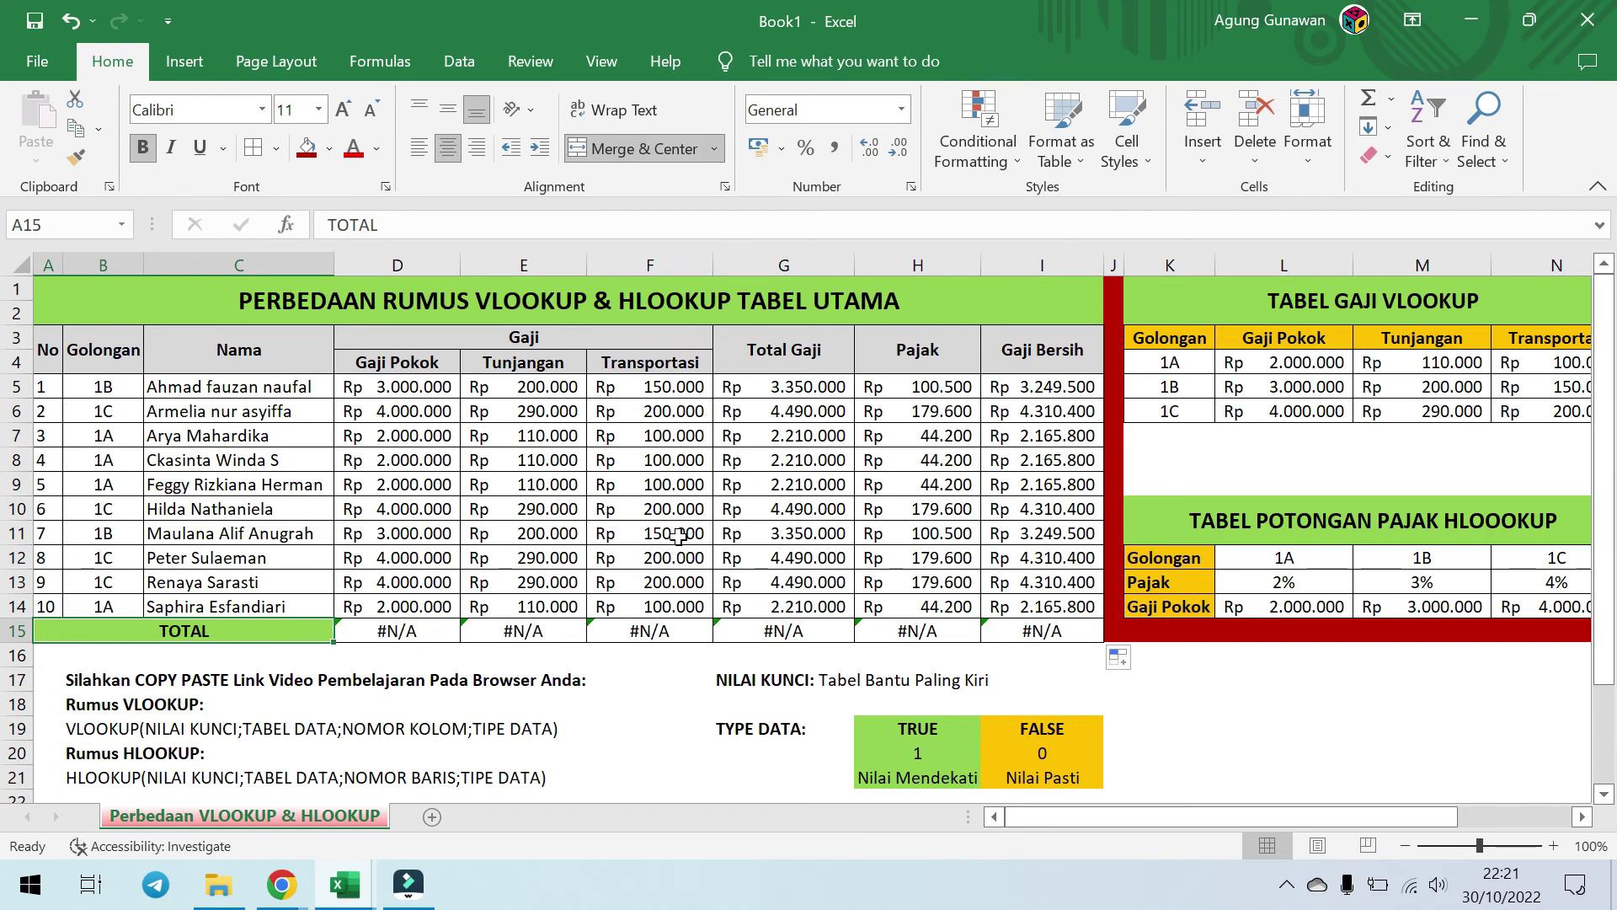
pyautogui.click(430, 630)
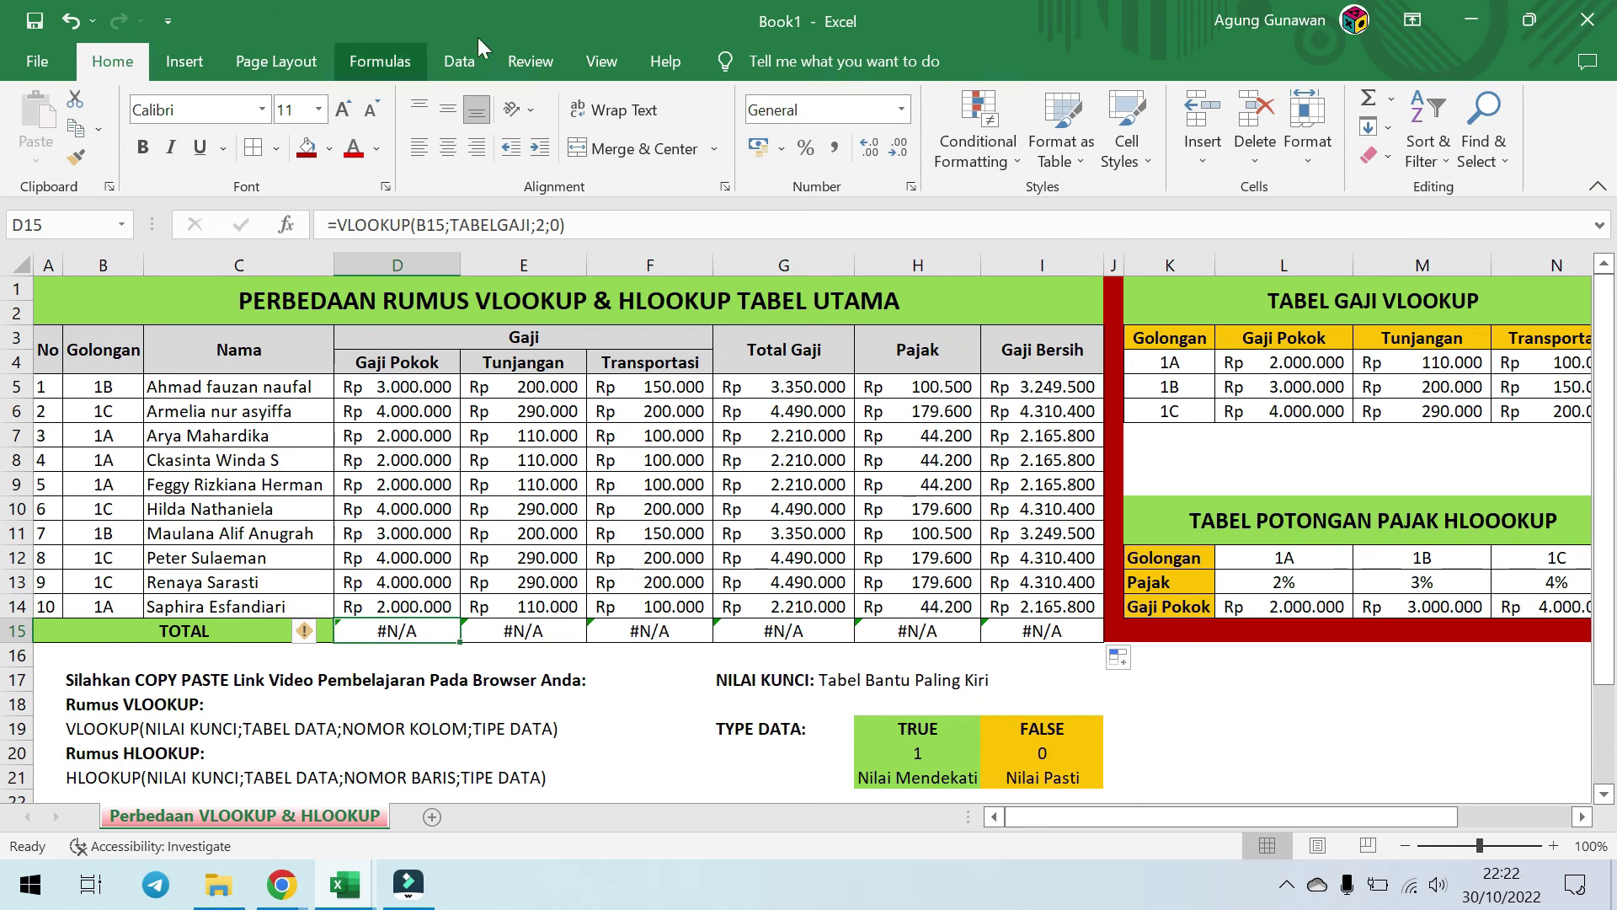
pyautogui.click(1368, 100)
pyautogui.click(1368, 99)
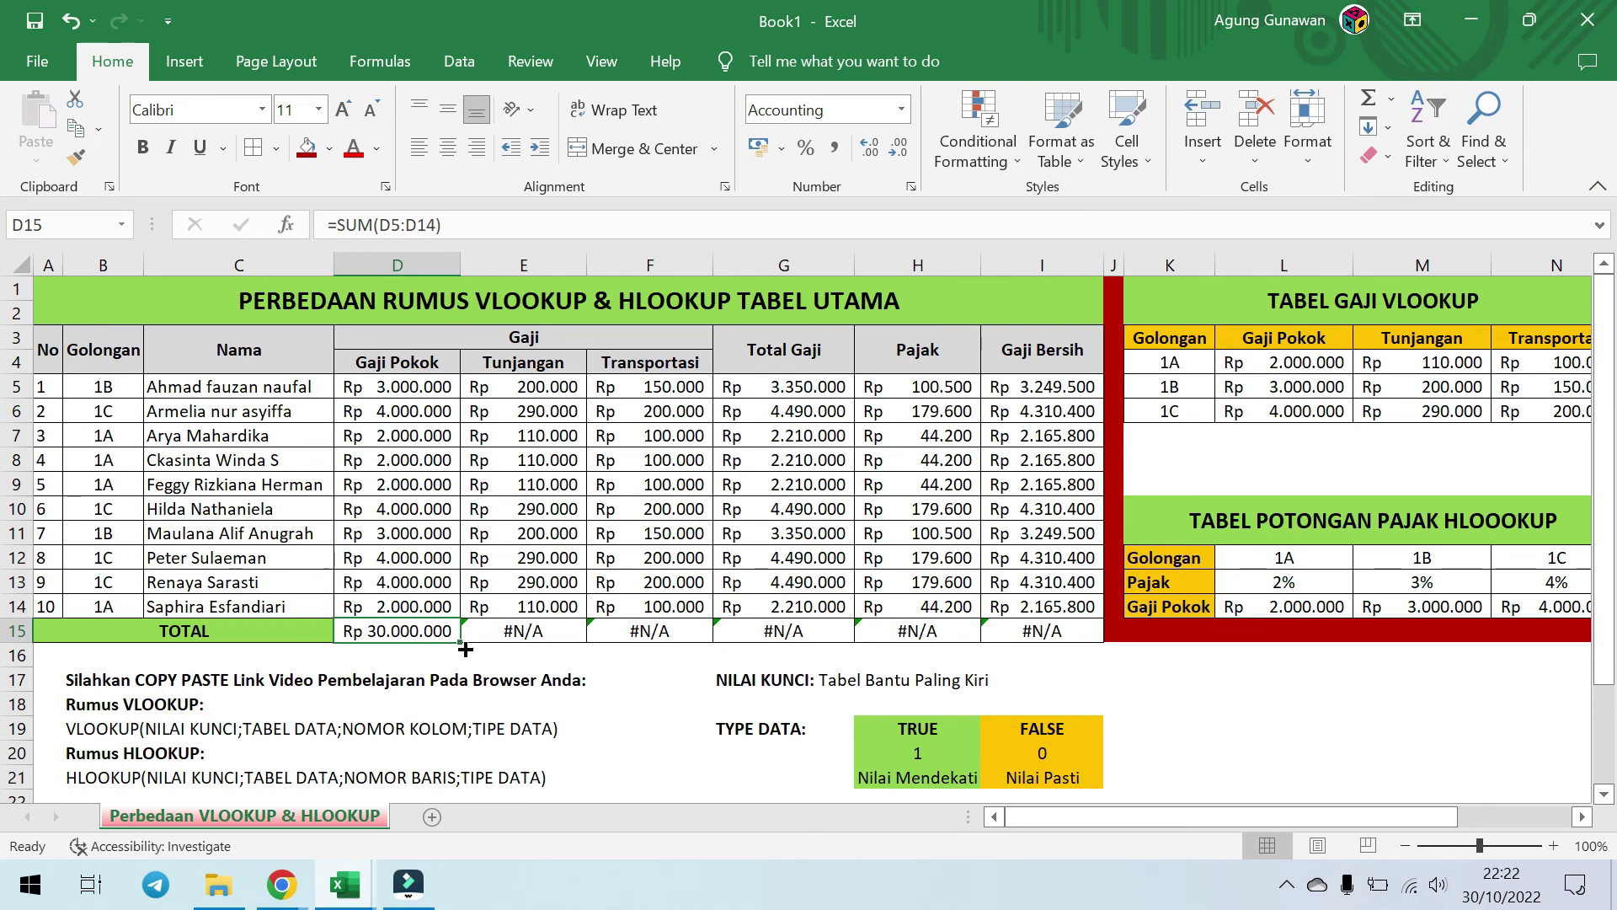
pyautogui.moveTo(460, 643); pyautogui.dragTo(1045, 643)
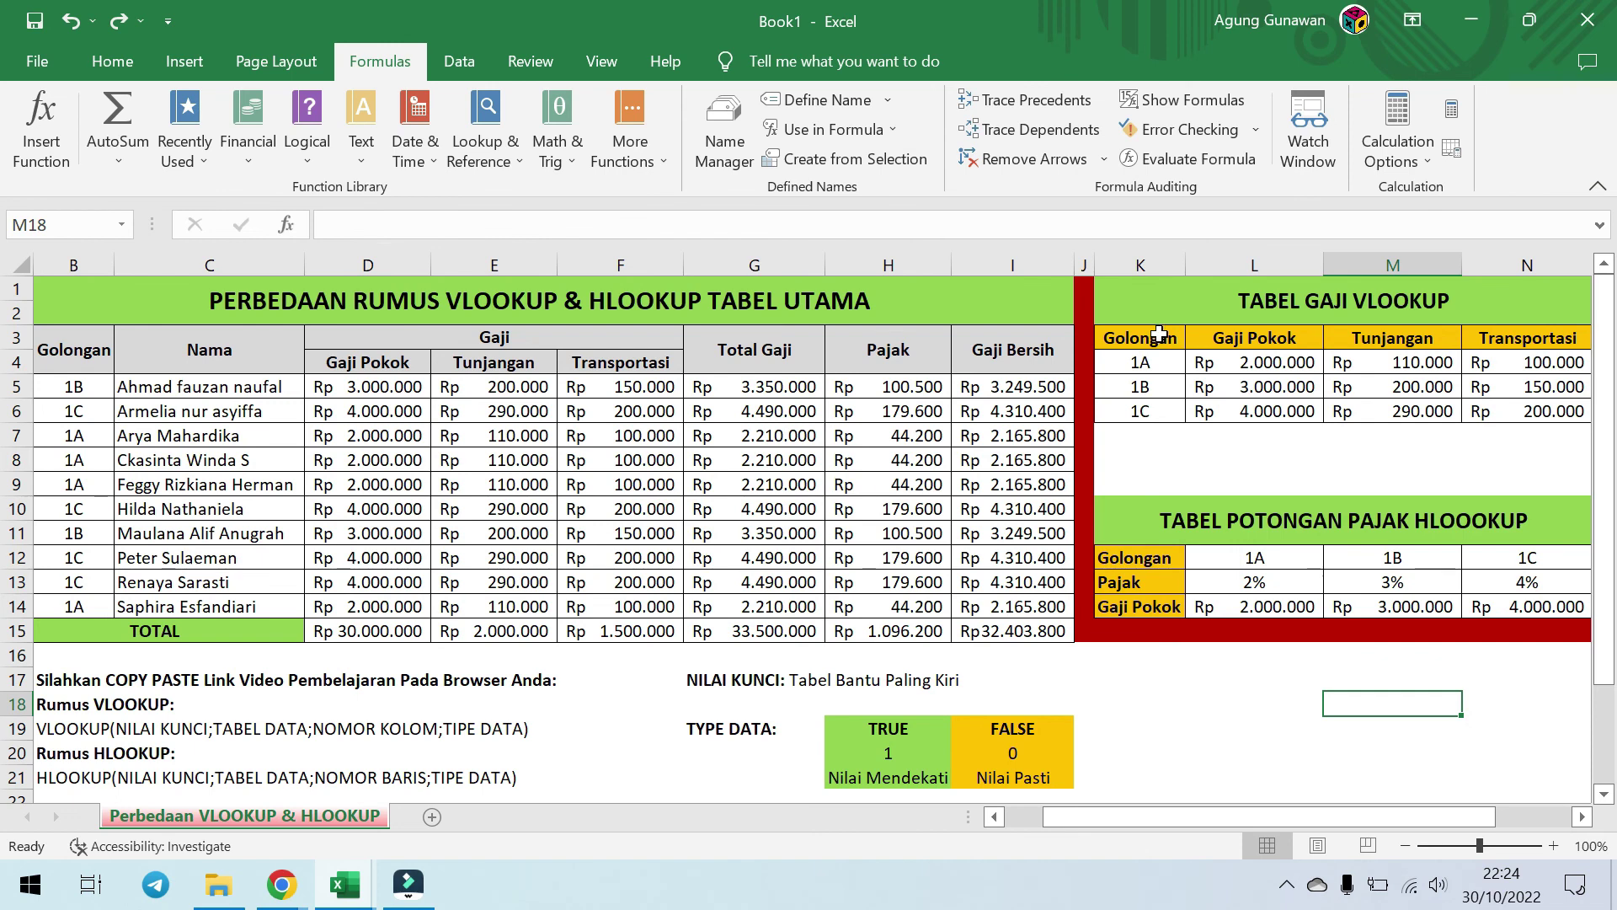
# Step: Select the salary table K3:N6 and delete the defined name TABELPAJAK in the Name Manager
pyautogui.moveTo(1158, 338); pyautogui.dragTo(1526, 411)
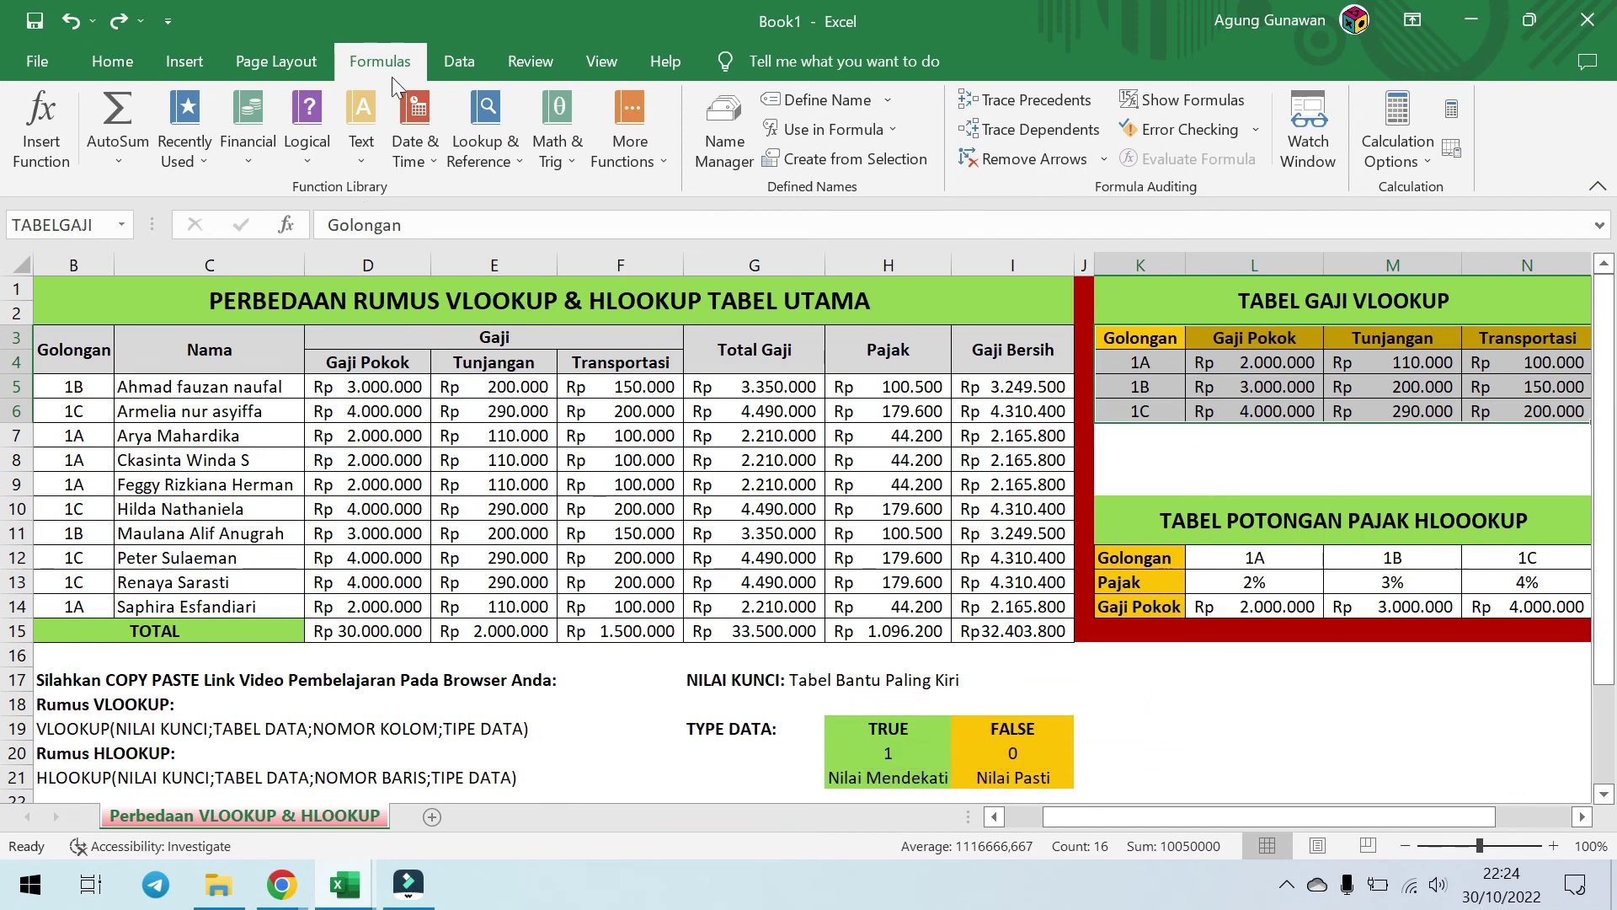
pyautogui.click(729, 128)
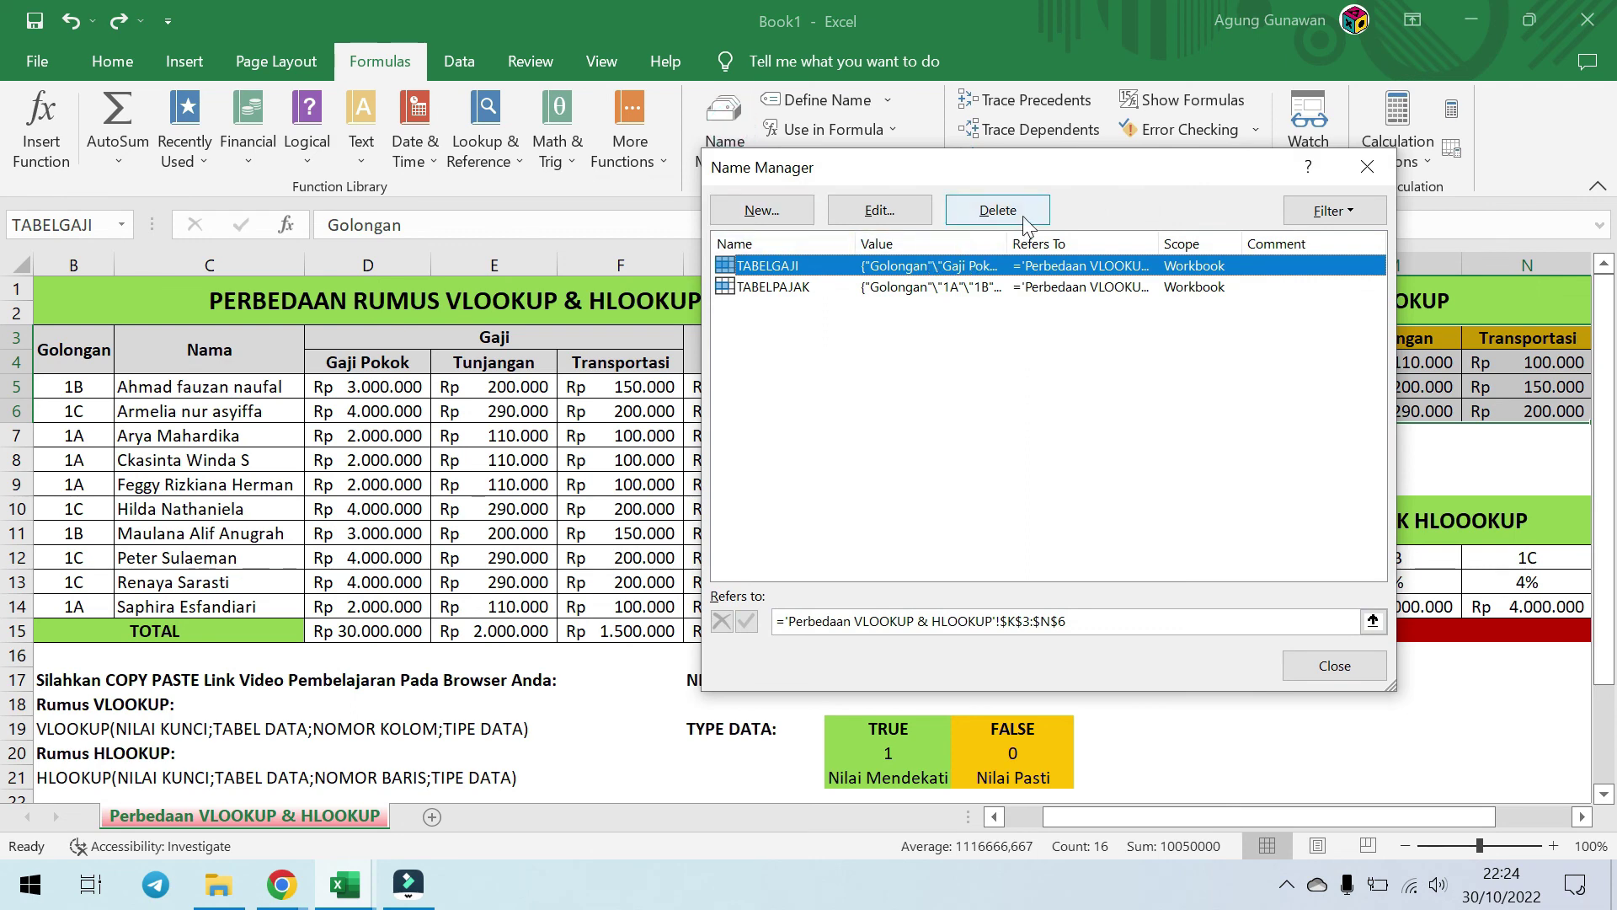
pyautogui.click(876, 291)
pyautogui.click(997, 210)
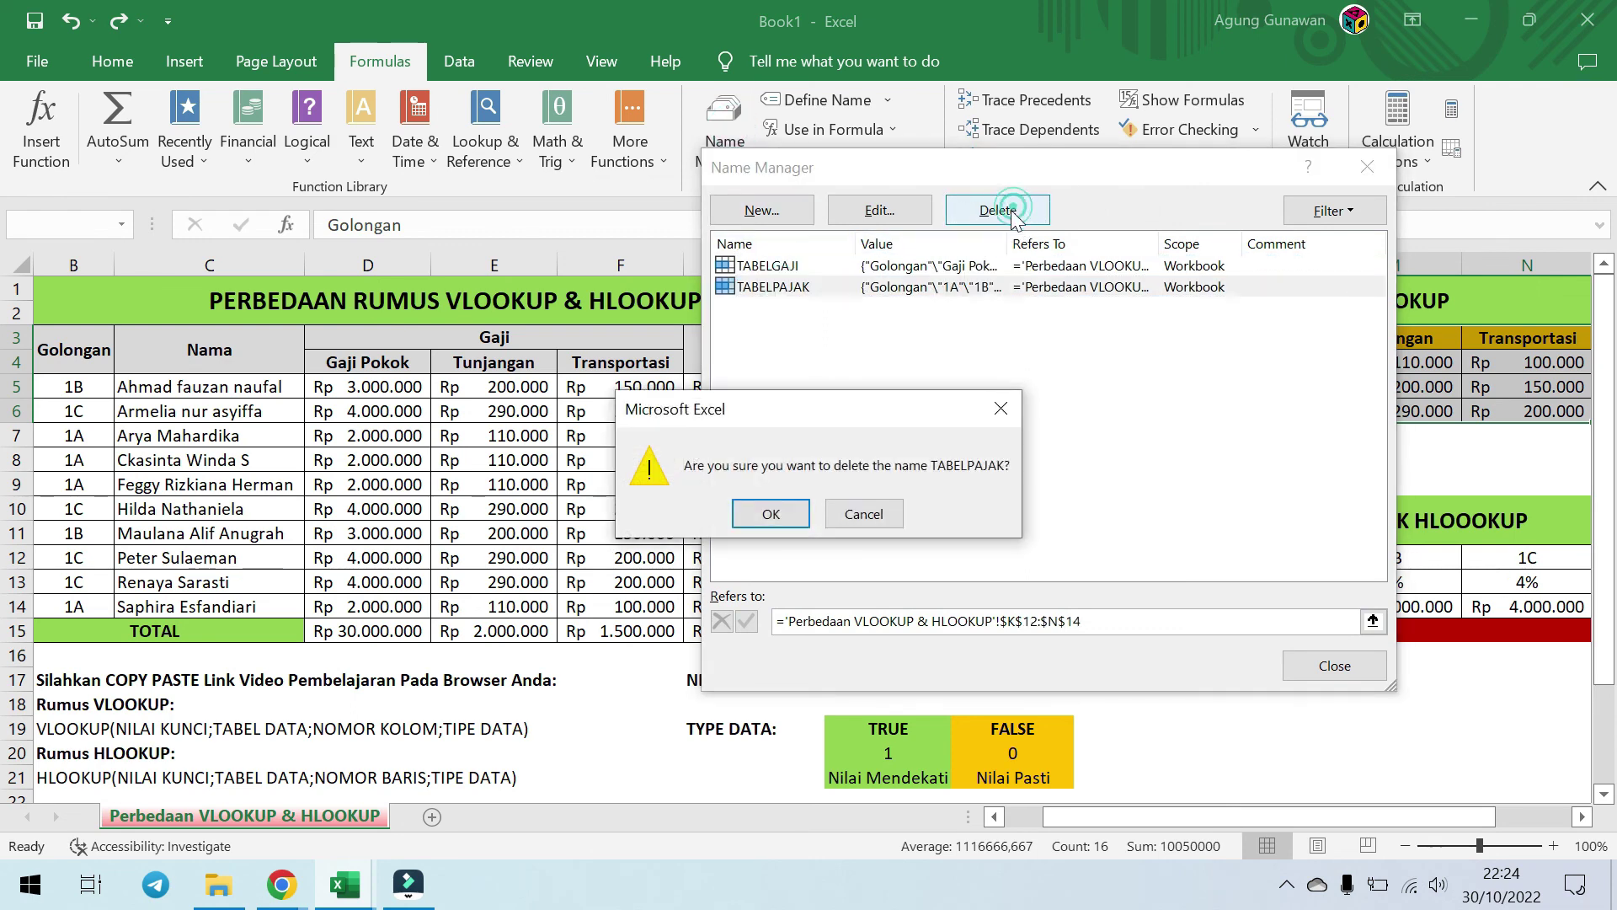